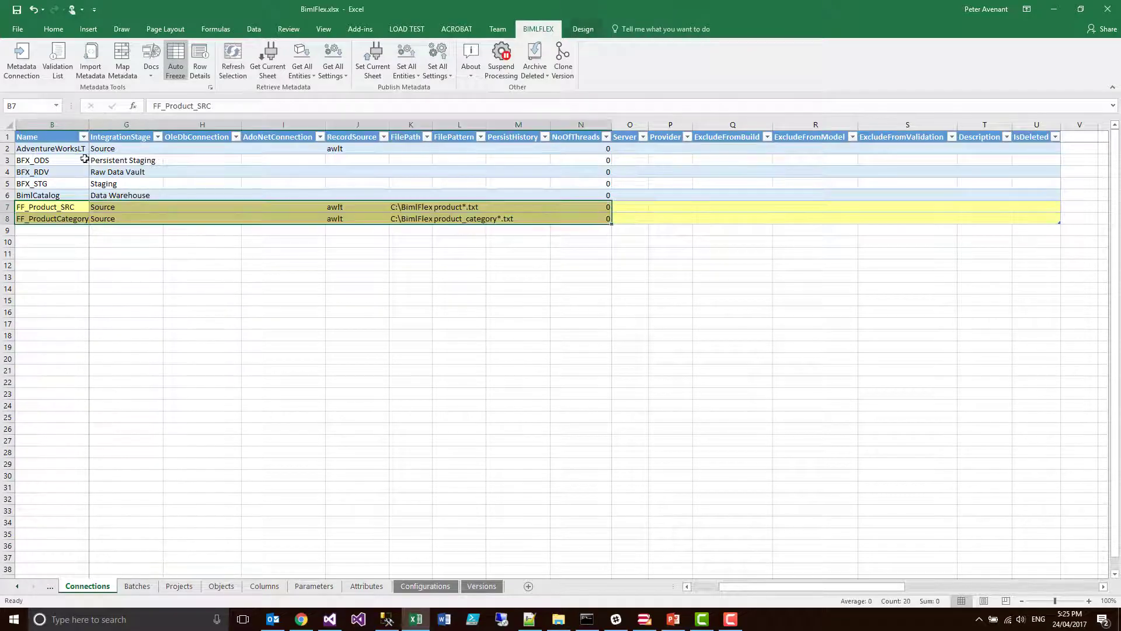
Step: Fit all column widths on the Connections sheet to their contents so the full connection strings are readable
{"action": "double_click", "coordinate": [90, 124]}
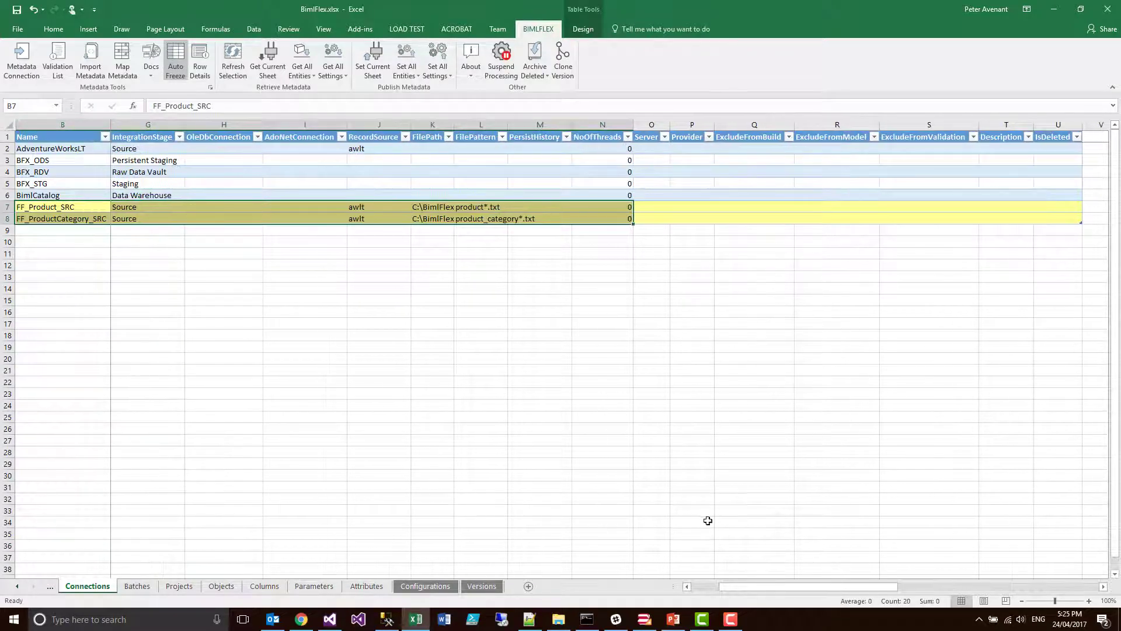
{"action": "left_click_drag", "start_coordinate": [791, 586], "coordinate": [730, 586]}
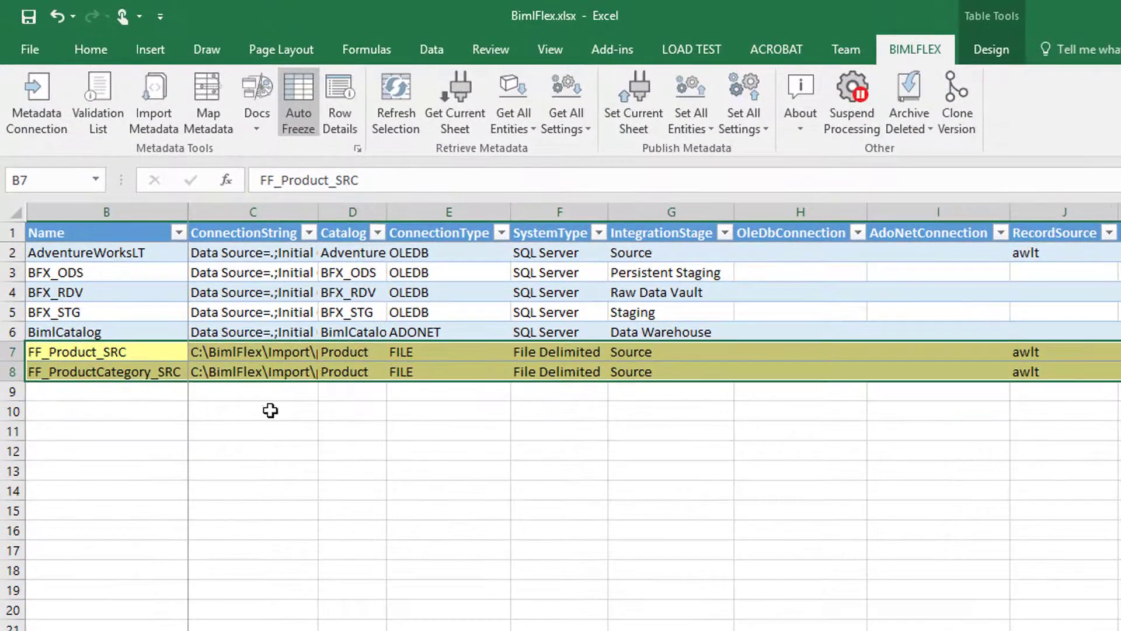
{"action": "left_click", "coordinate": [14, 211]}
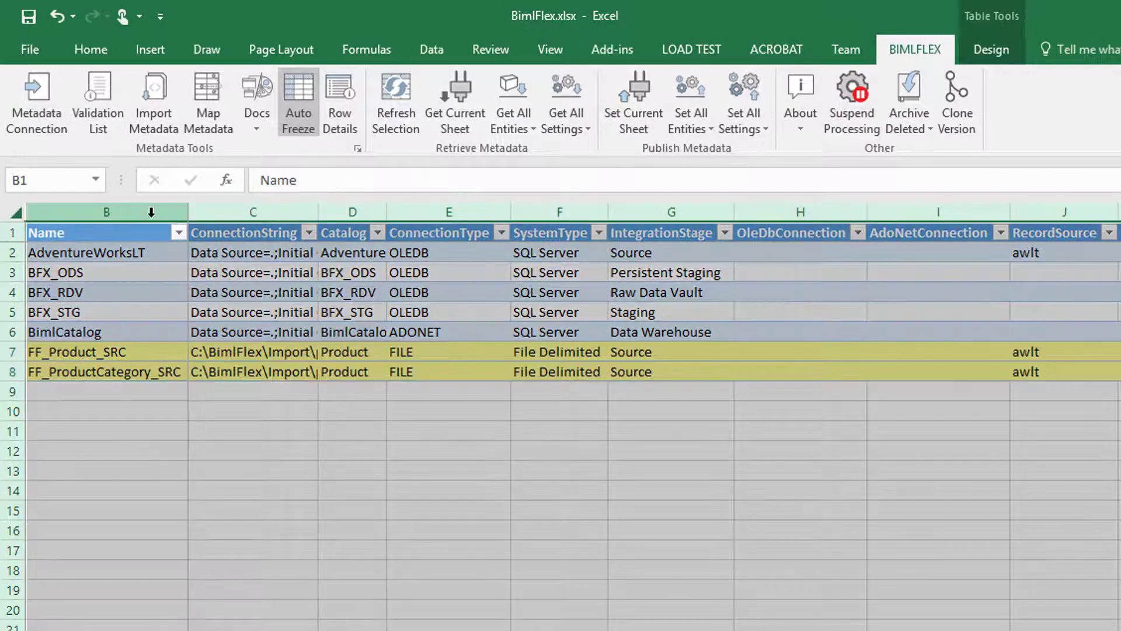
{"action": "double_click", "coordinate": [187, 213]}
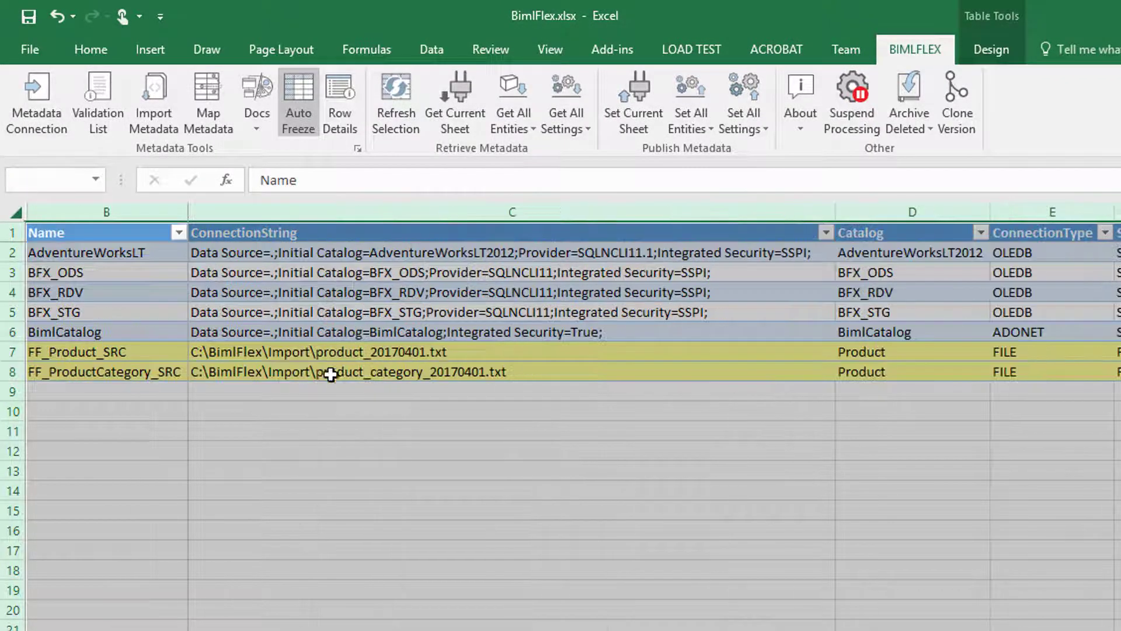
Step: Change the catalog of the FF_ProductCategory_SRC connection to ProductCategory
{"action": "left_click", "coordinate": [376, 371]}
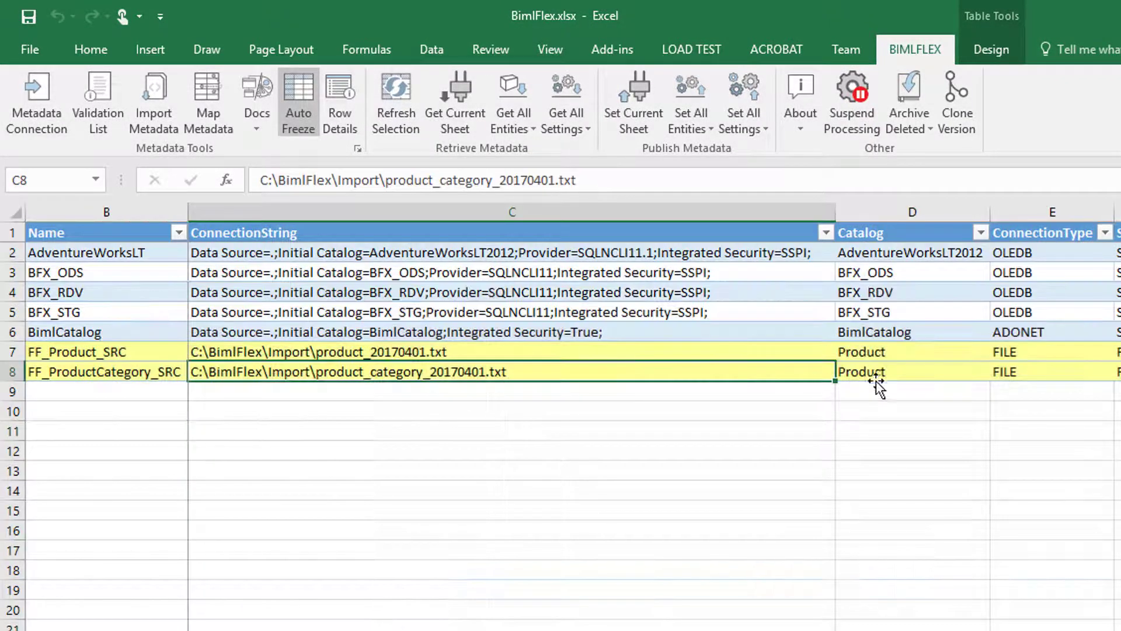
{"action": "left_click", "coordinate": [905, 372]}
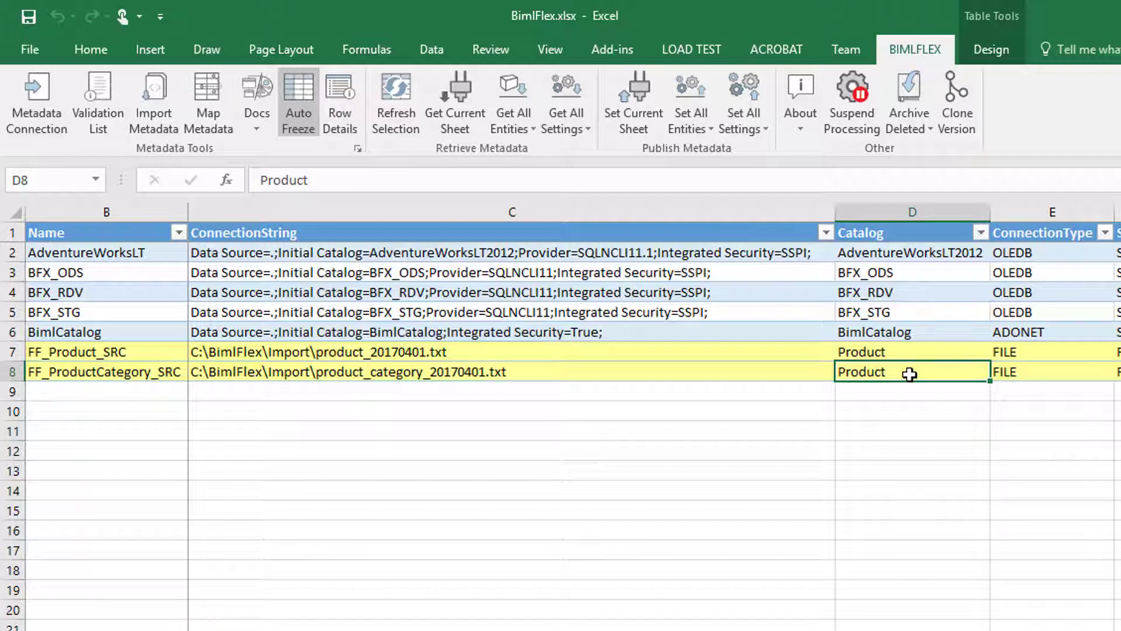
{"action": "double_click", "coordinate": [909, 374]}
{"action": "type", "text": "Category"}
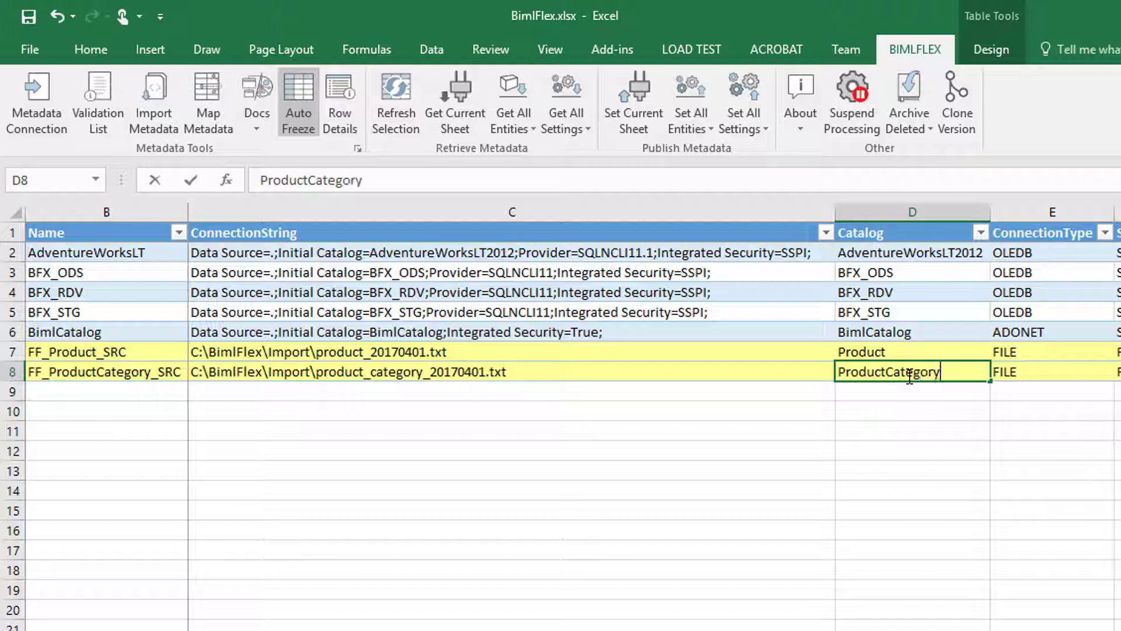
{"action": "left_click", "coordinate": [1055, 373]}
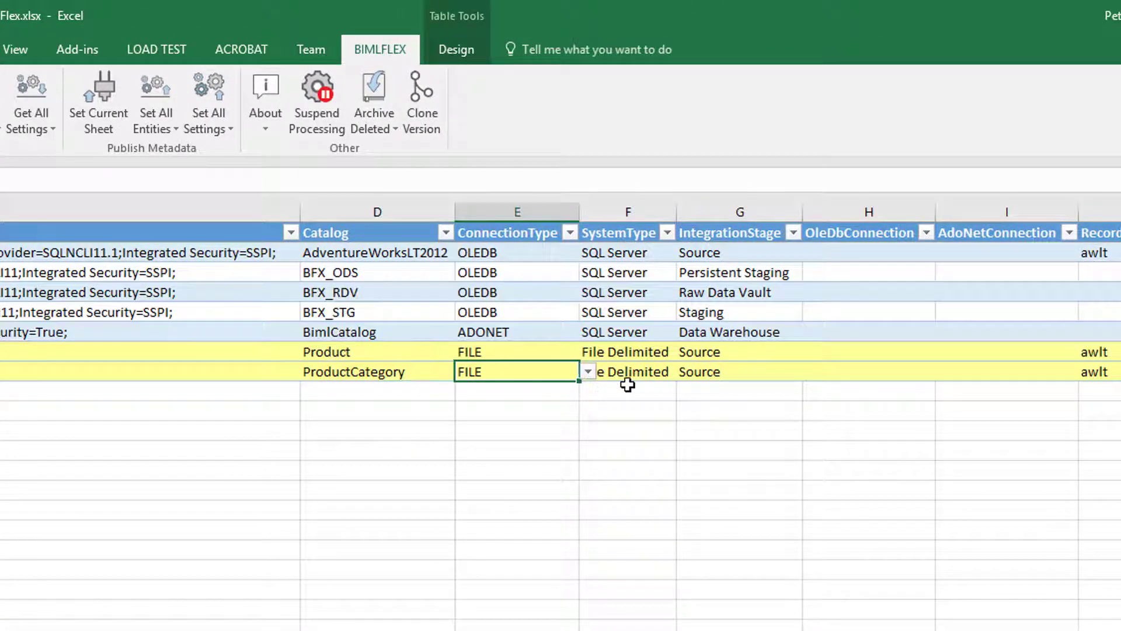
Step: Choose File Delimited as the system type of the FF_ProductCategory_SRC connection
{"action": "left_click", "coordinate": [627, 373]}
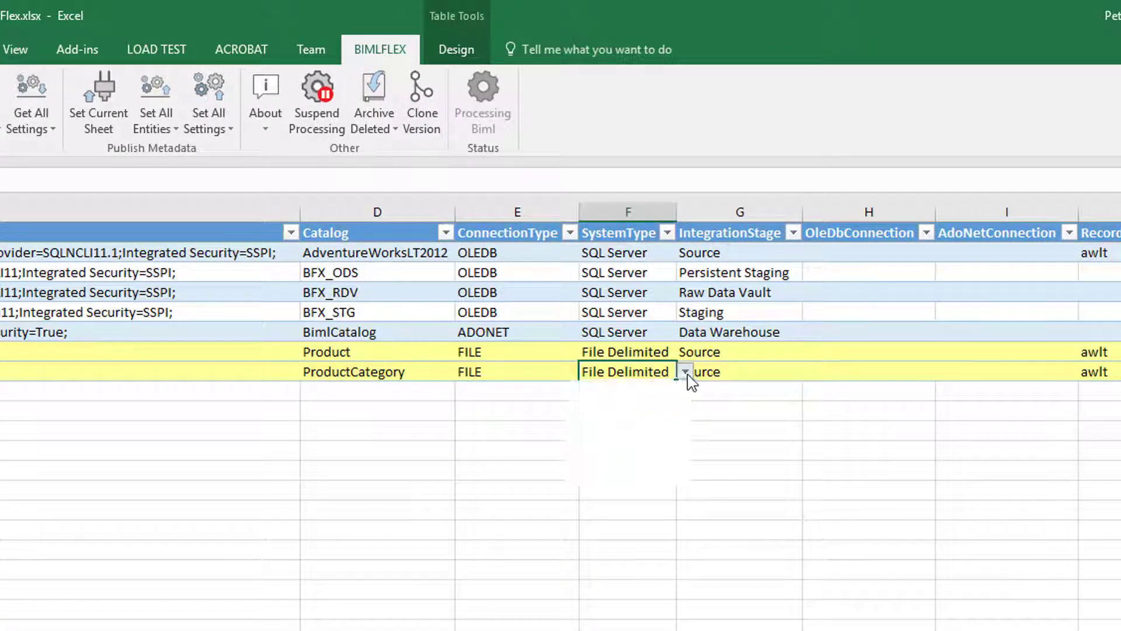
{"action": "left_click", "coordinate": [684, 372]}
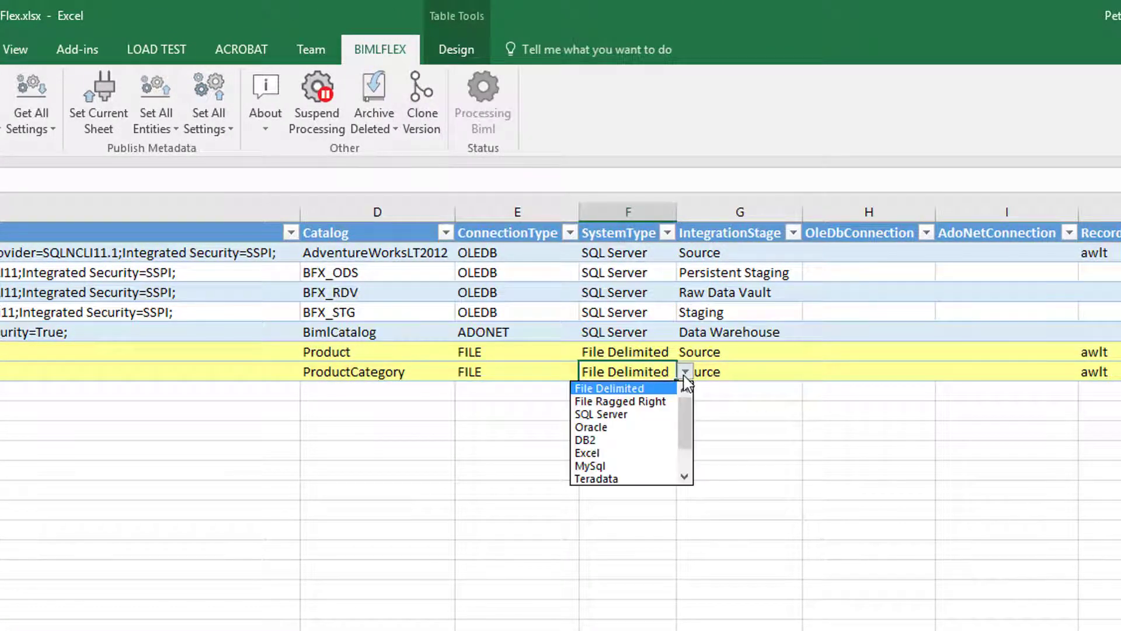
{"action": "left_click", "coordinate": [638, 389]}
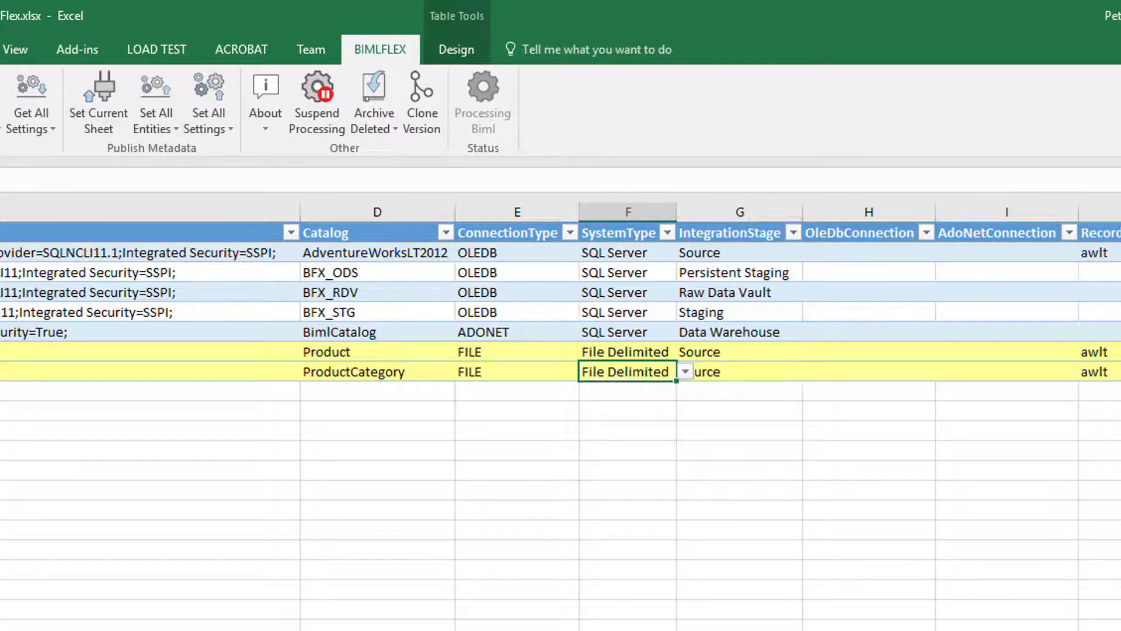
Step: Check the file path and file pattern settings of the flat-file connections and publish the Connections sheet's metadata
{"action": "scroll", "coordinate": [796, 375], "scroll_direction": "right", "scroll_amount": 5}
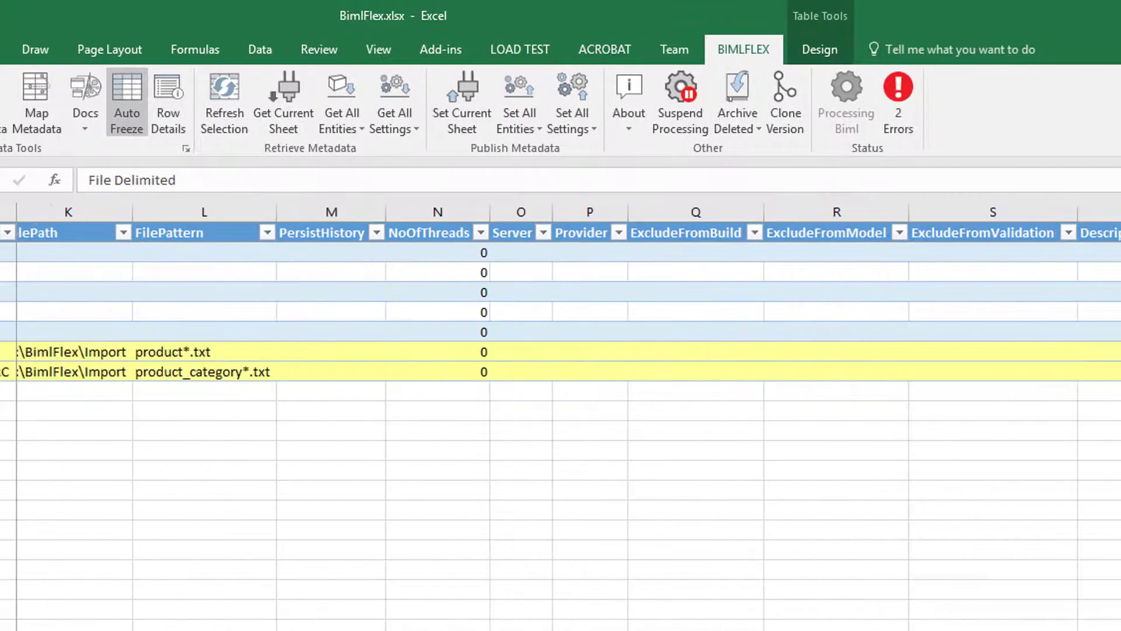
{"action": "scroll", "coordinate": [560, 408], "scroll_direction": "left", "scroll_amount": 3}
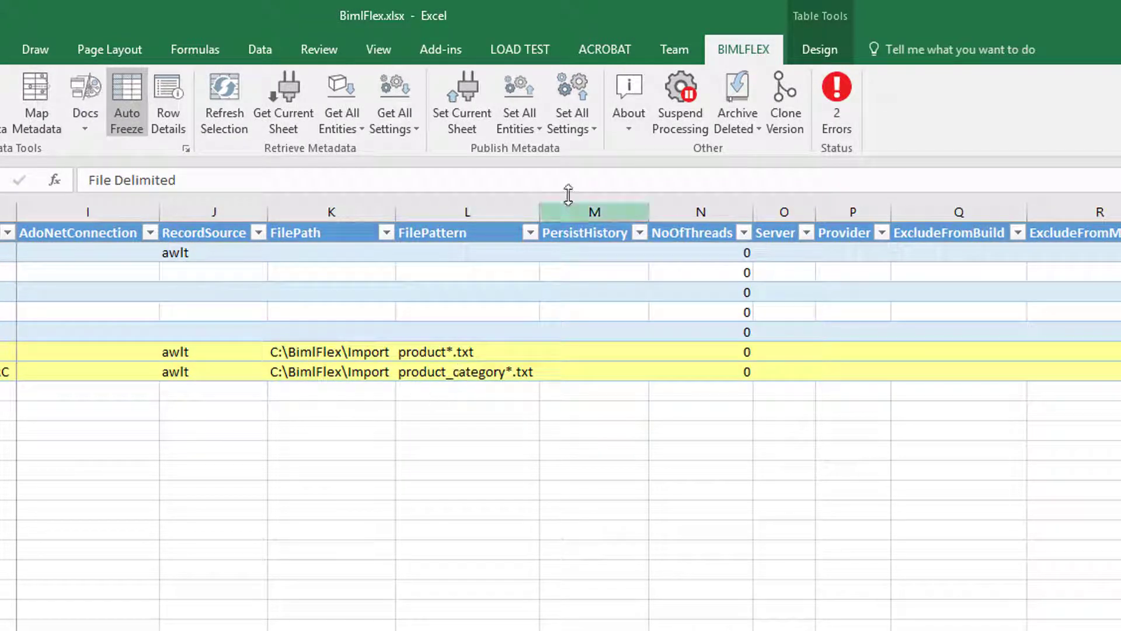
{"action": "left_click", "coordinate": [458, 89]}
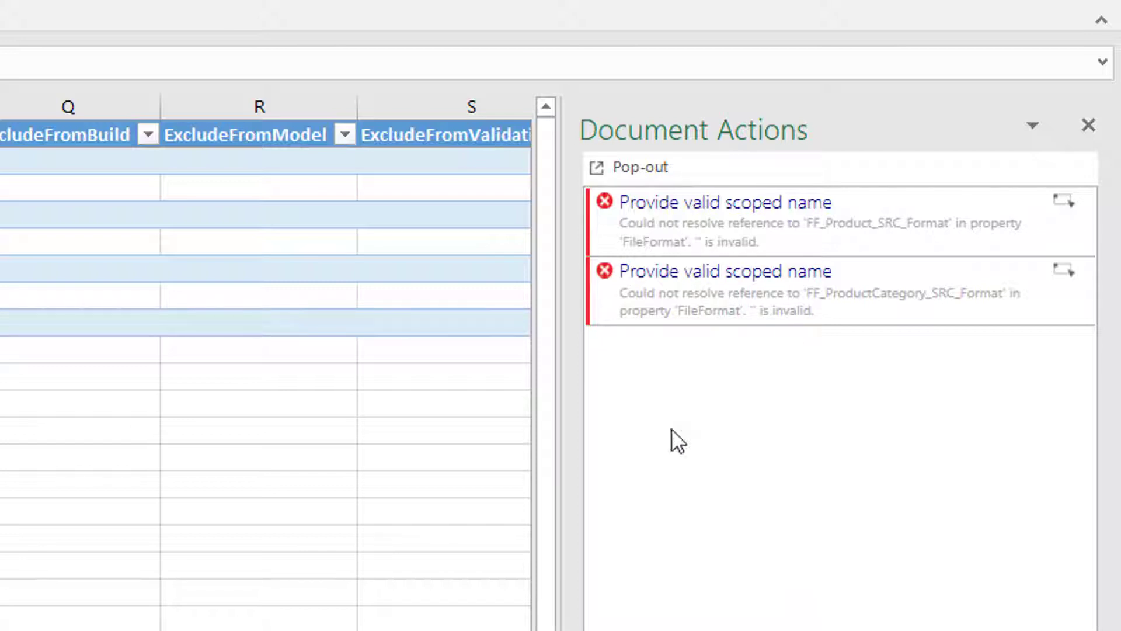
Step: Widen the validation list pane and retrieve the Connections sheet's metadata again
{"action": "left_click_drag", "start_coordinate": [564, 454], "coordinate": [388, 448]}
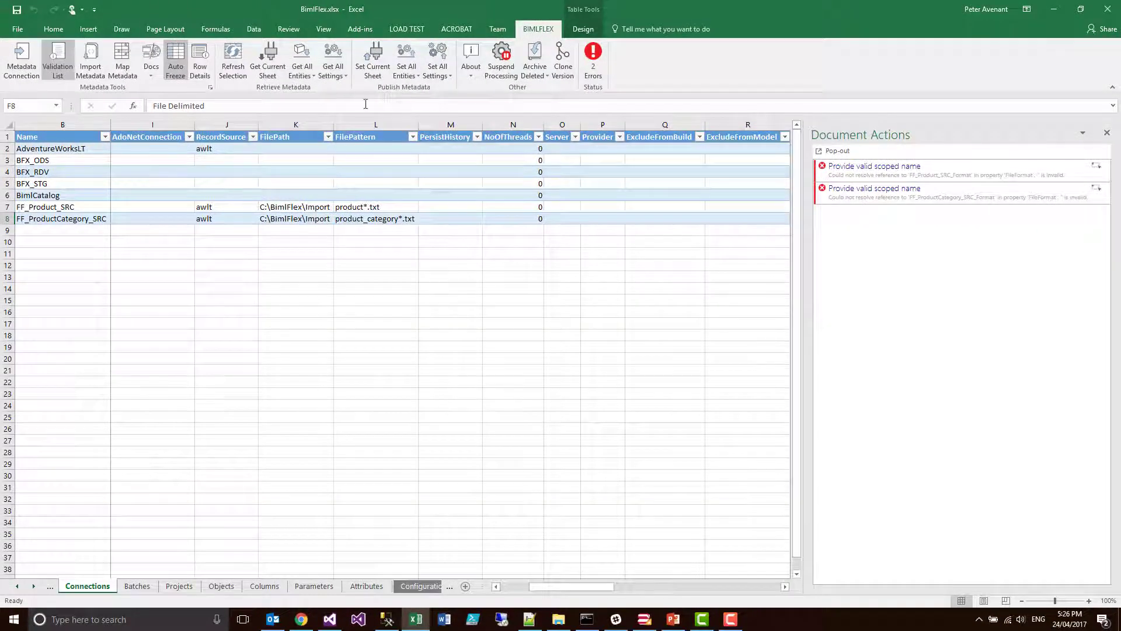
{"action": "left_click", "coordinate": [269, 58]}
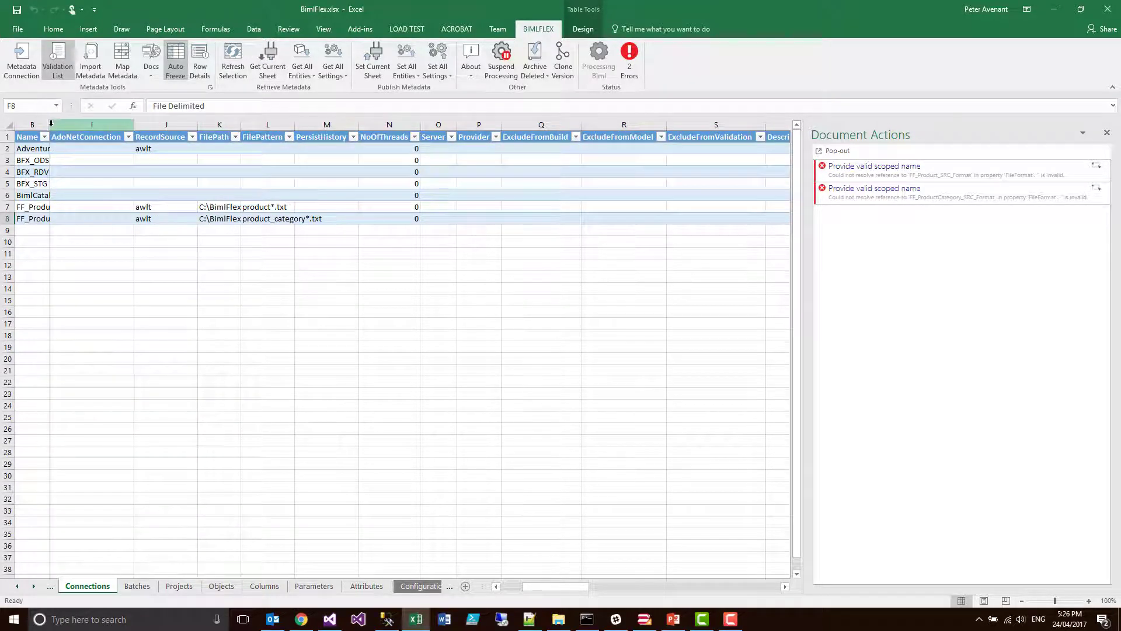
Step: Enable Show Excluded in the metadata connection settings and reload the Connections sheet from the metadata database
{"action": "left_click", "coordinate": [22, 59]}
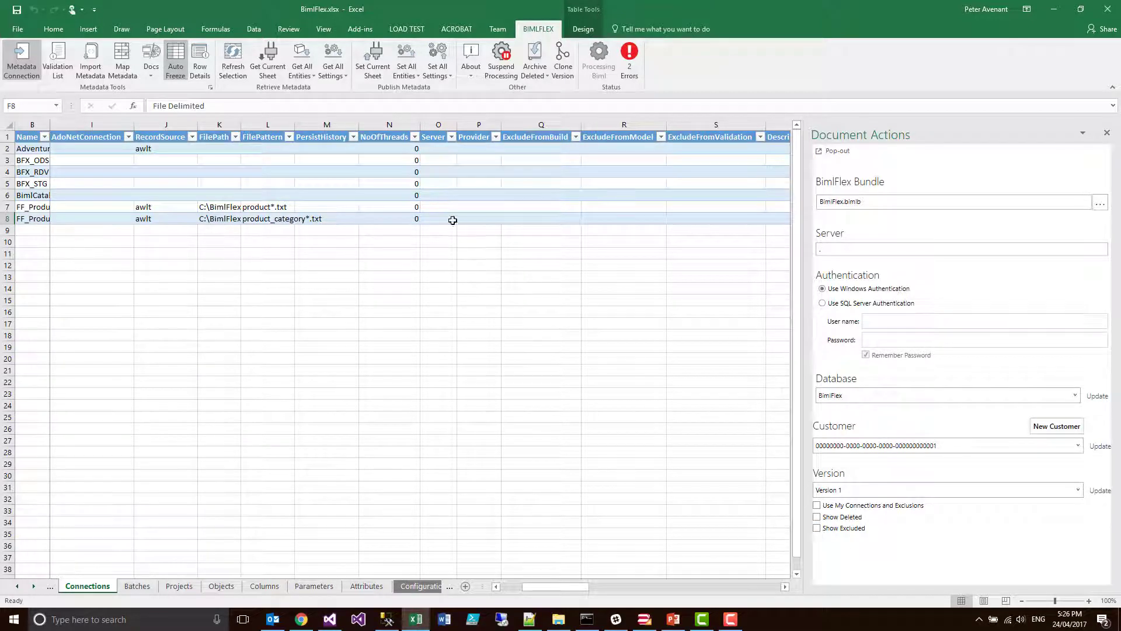
{"action": "left_click", "coordinate": [274, 64]}
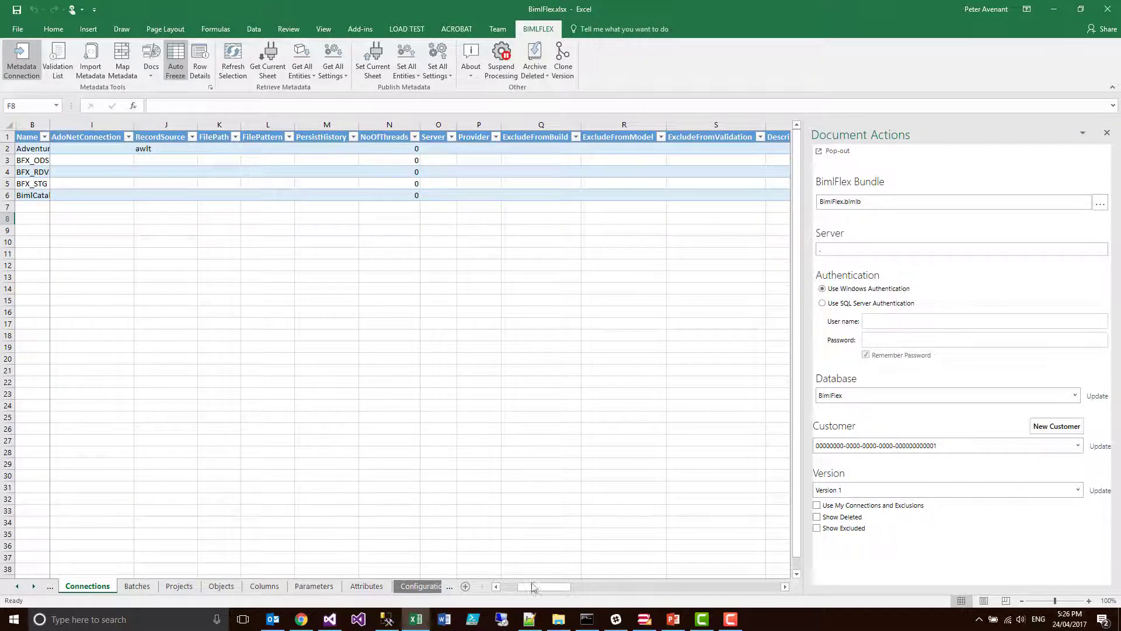
{"action": "left_click_drag", "start_coordinate": [542, 588], "coordinate": [525, 587]}
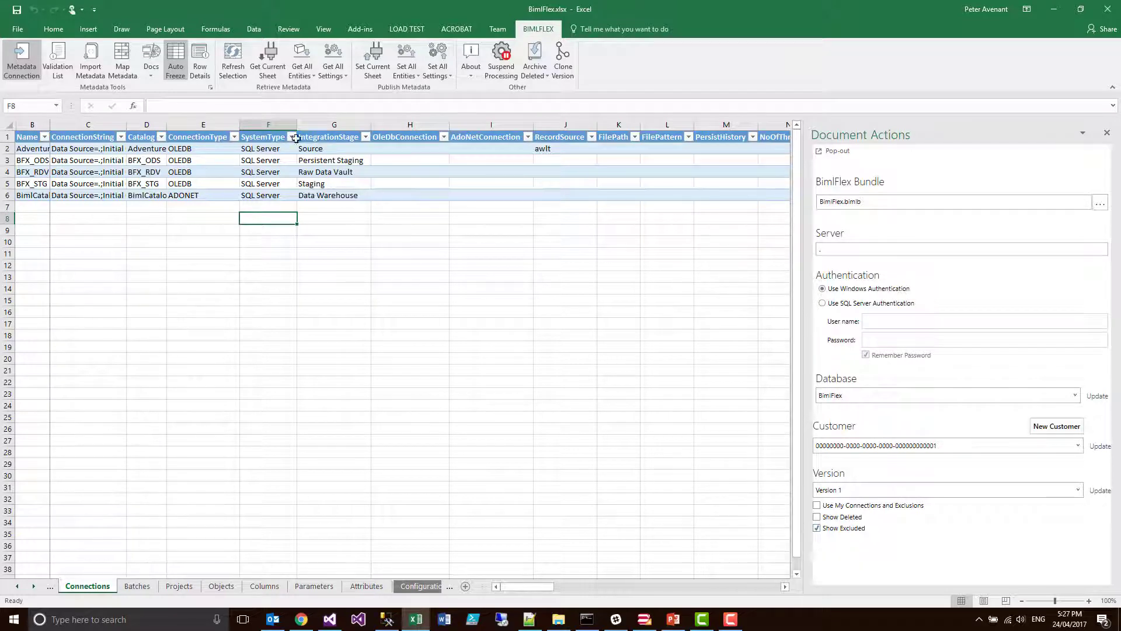
{"action": "left_click", "coordinate": [273, 71]}
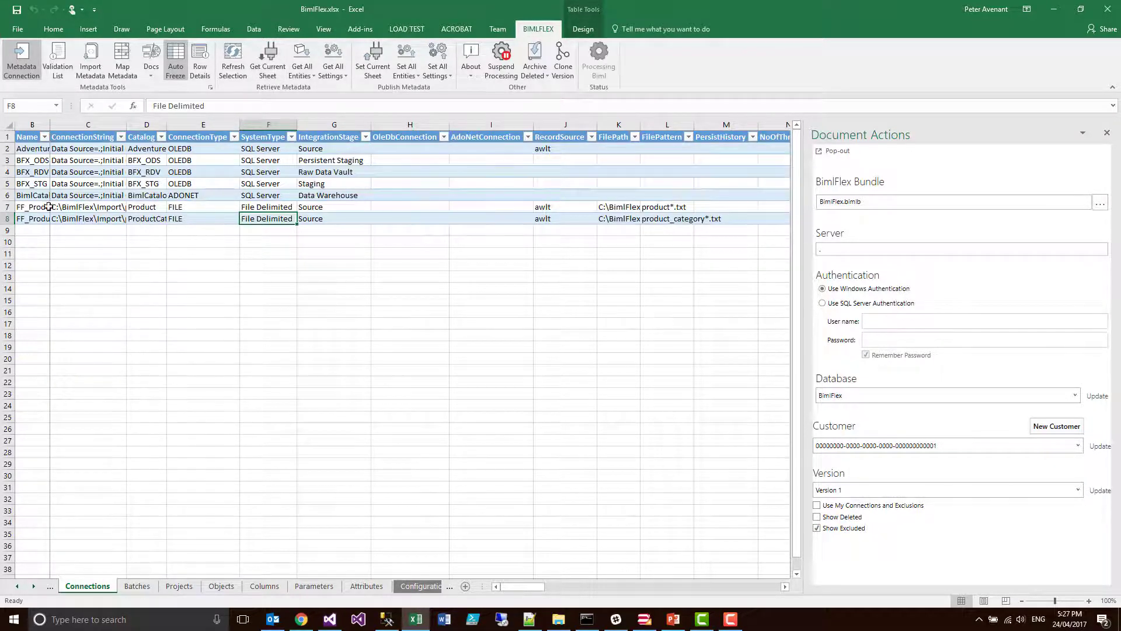
Step: Open the Batches sheet and widen the Batch column to fit its names
{"action": "left_click_drag", "start_coordinate": [38, 207], "coordinate": [73, 215]}
{"action": "left_click", "coordinate": [137, 585]}
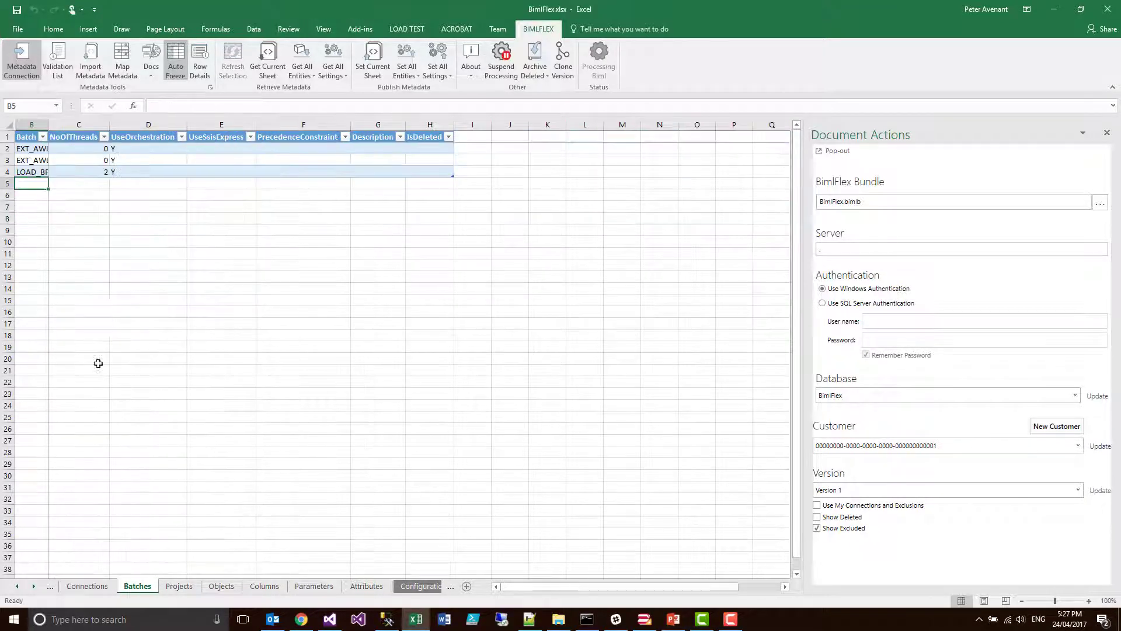
{"action": "left_click_drag", "start_coordinate": [51, 126], "coordinate": [47, 127]}
{"action": "double_click", "coordinate": [49, 126]}
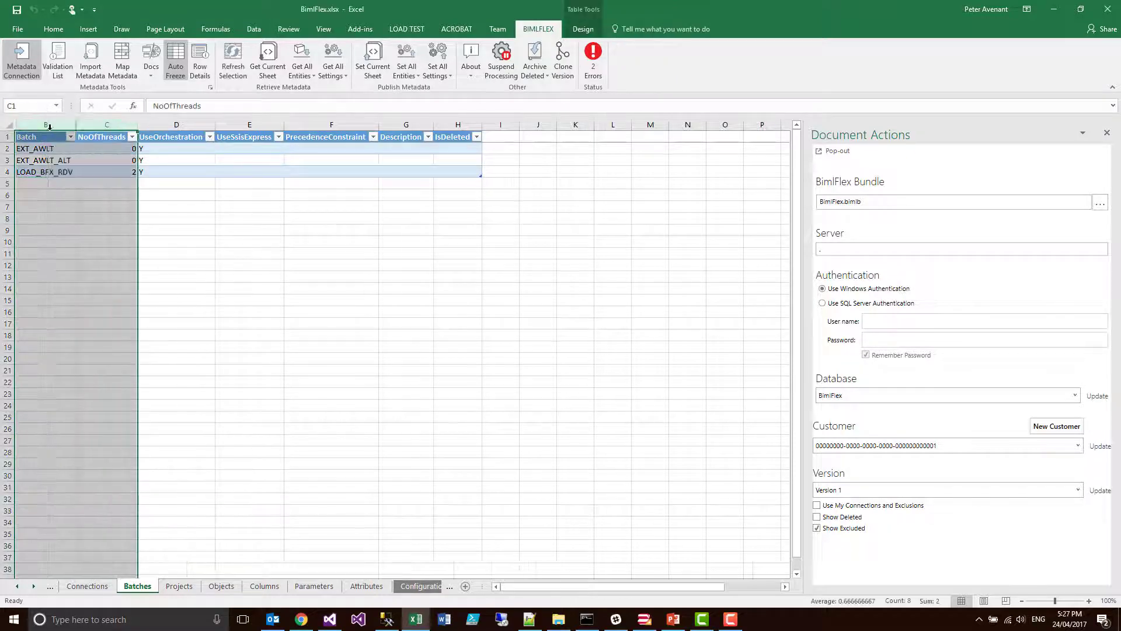
Step: Add a batch named EXT_AWLT_FF below LOAD_BFX_RDV and publish the Batches sheet's metadata
{"action": "left_click", "coordinate": [45, 179]}
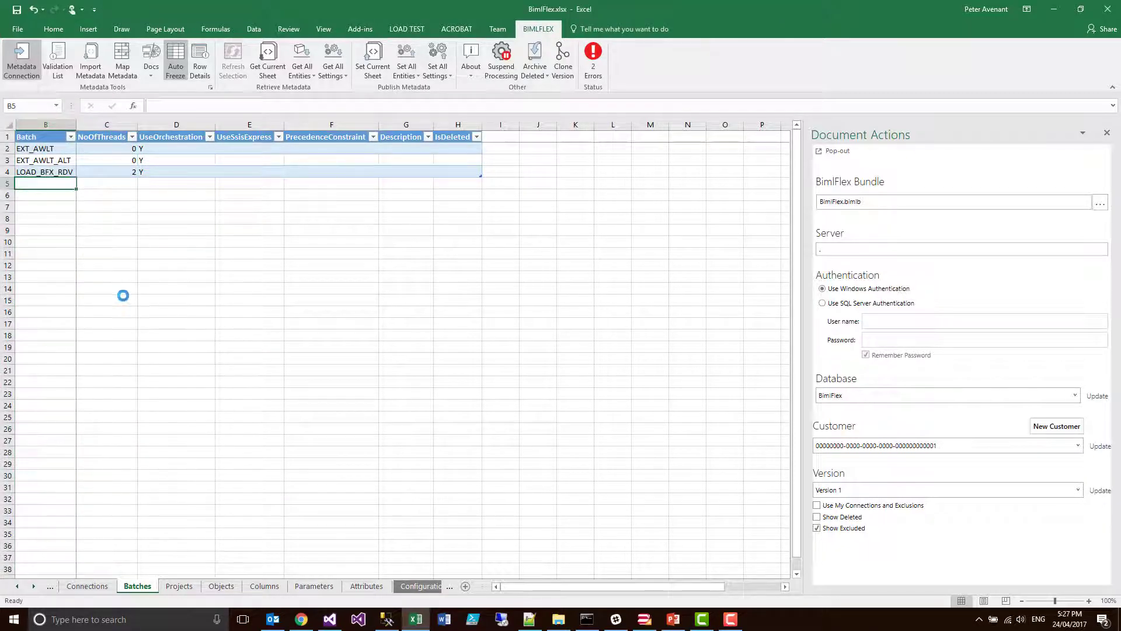
{"action": "type", "text": "EXT_AWLT_FF"}
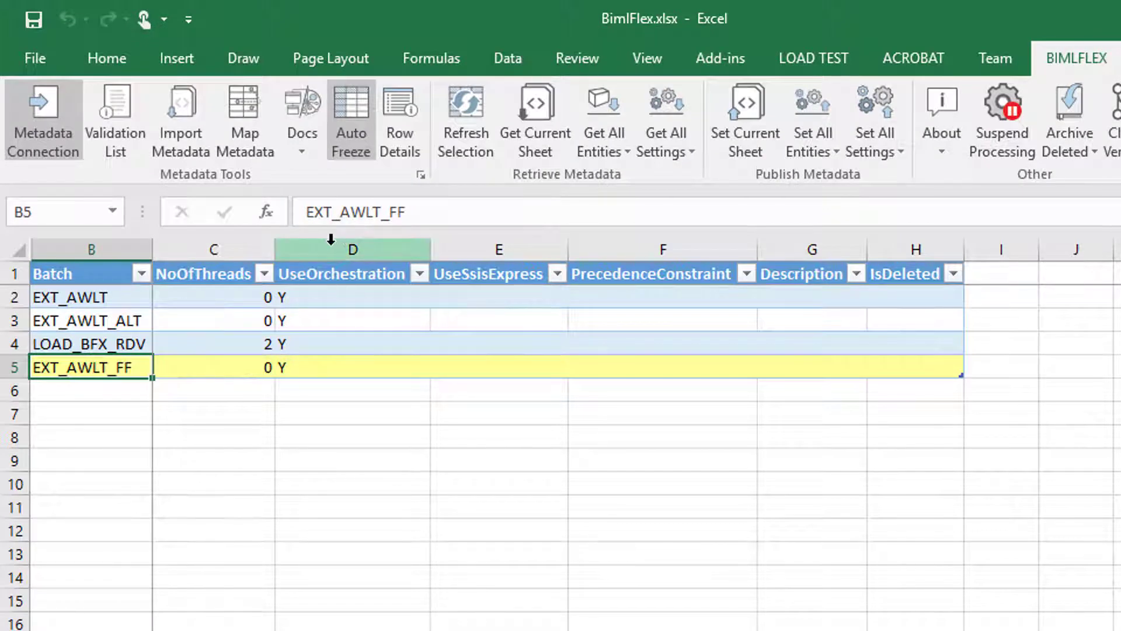
{"action": "left_click", "coordinate": [257, 369]}
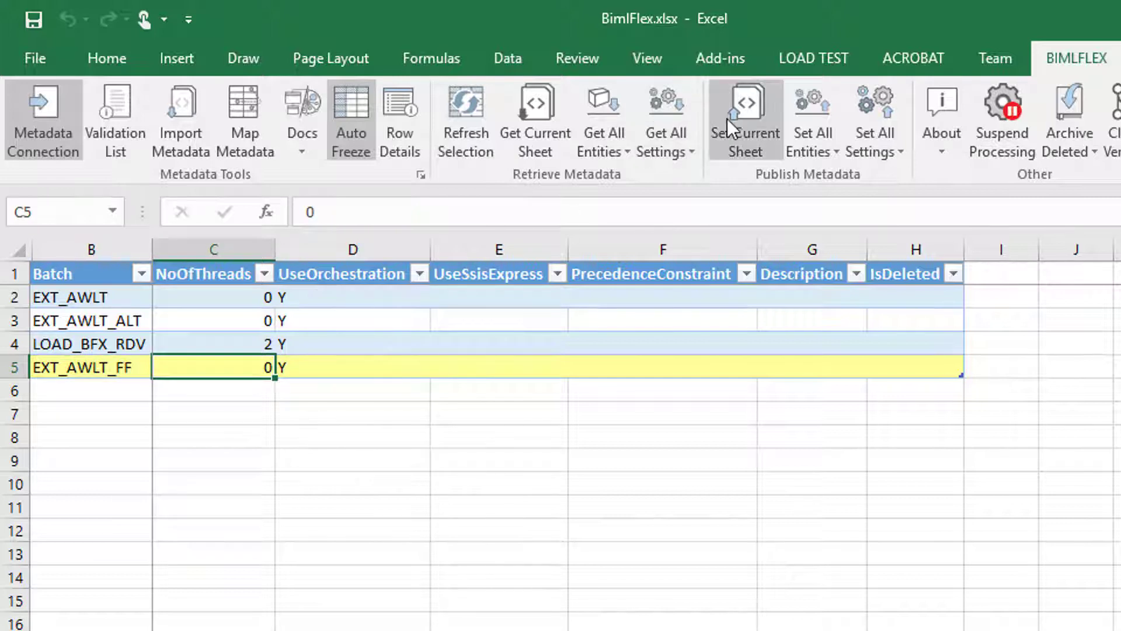
{"action": "left_click", "coordinate": [742, 120]}
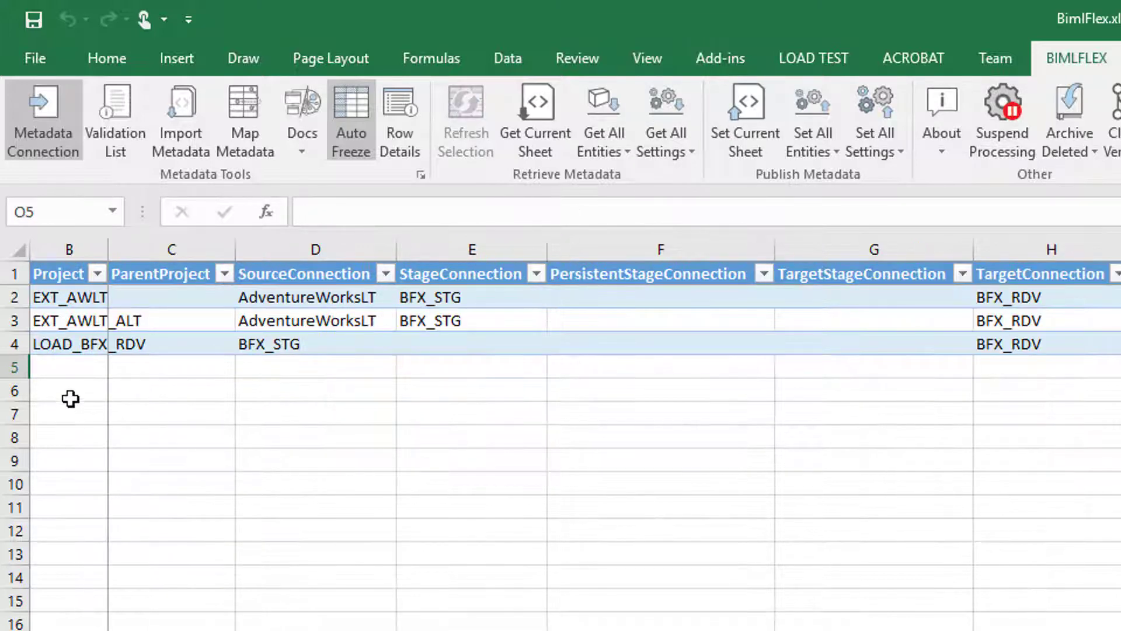
Step: Paste the projects EXT_AWLT_FF_SRC, EXT_FF_Product_SRC and EXT_FF_ProductCategory_SRC below LOAD_BFX_RDV on the Projects sheet and fit the column widths
{"action": "left_click", "coordinate": [73, 365]}
{"action": "key", "text": "ctrl+v"}
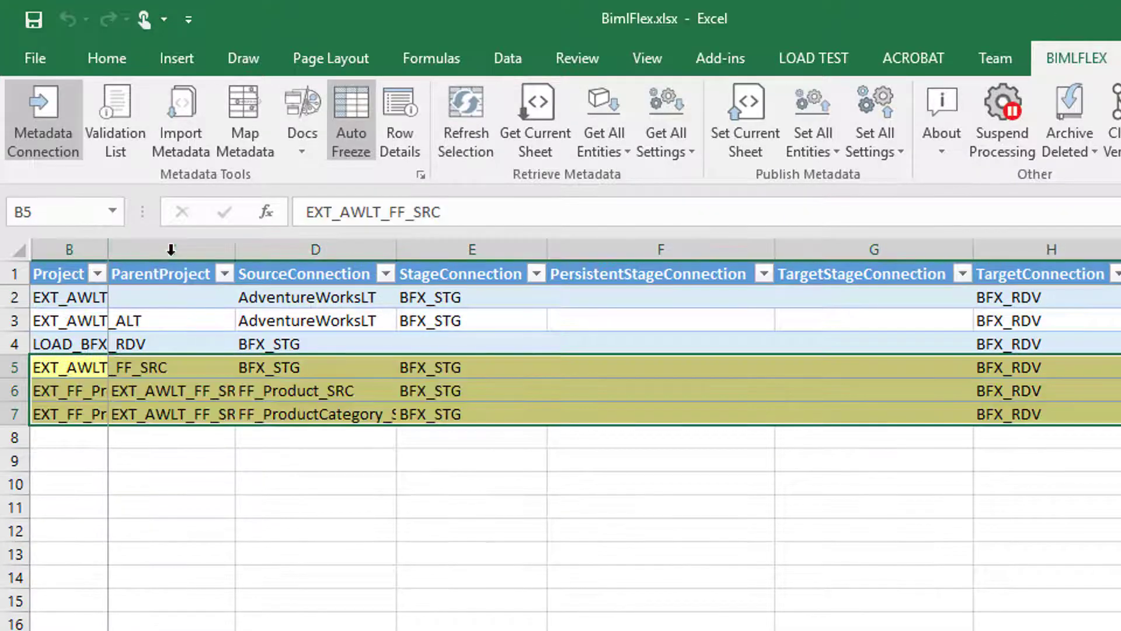
{"action": "left_click", "coordinate": [19, 251]}
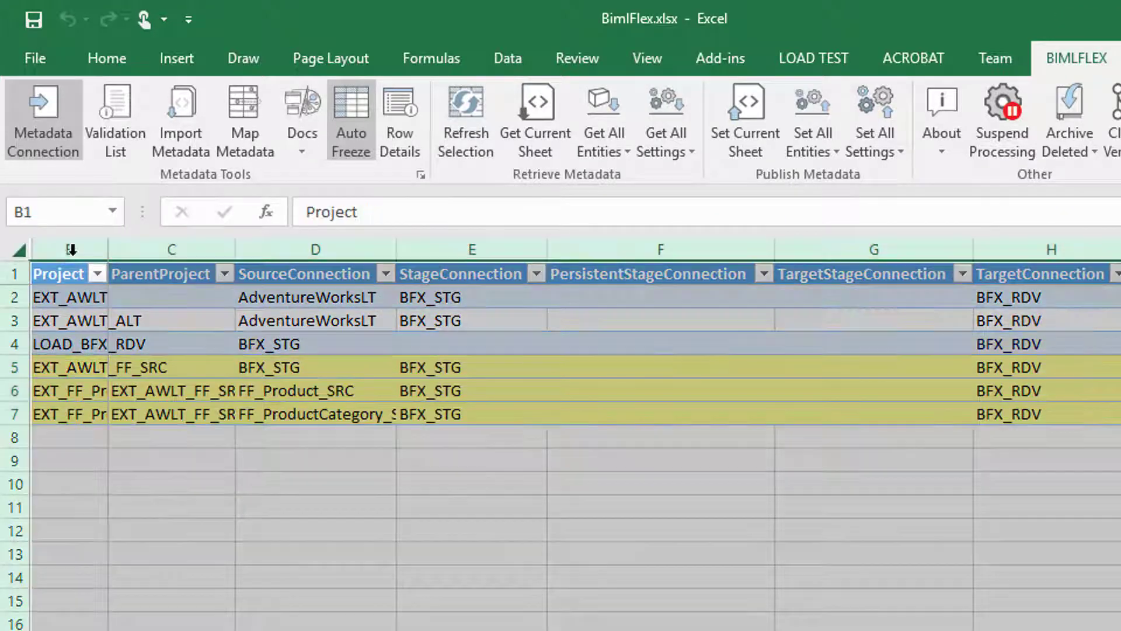
{"action": "double_click", "coordinate": [105, 252]}
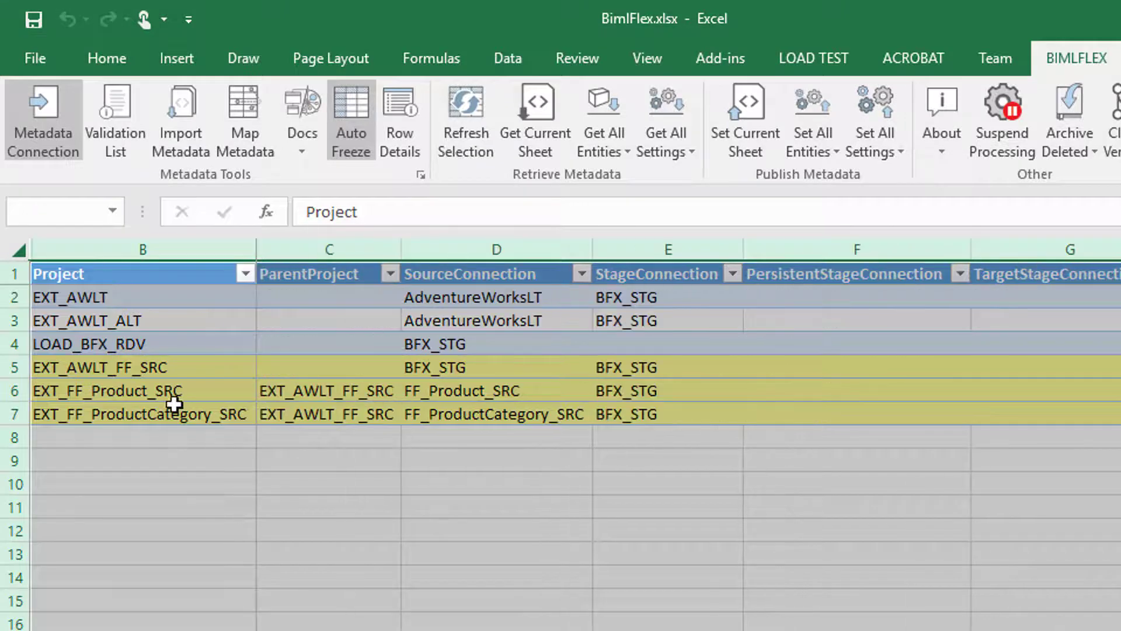
Step: Review the parent project, source, stage and target connections, and batch assigned to the three new flat-file projects
{"action": "left_click", "coordinate": [132, 413]}
{"action": "left_click_drag", "start_coordinate": [121, 388], "coordinate": [447, 409]}
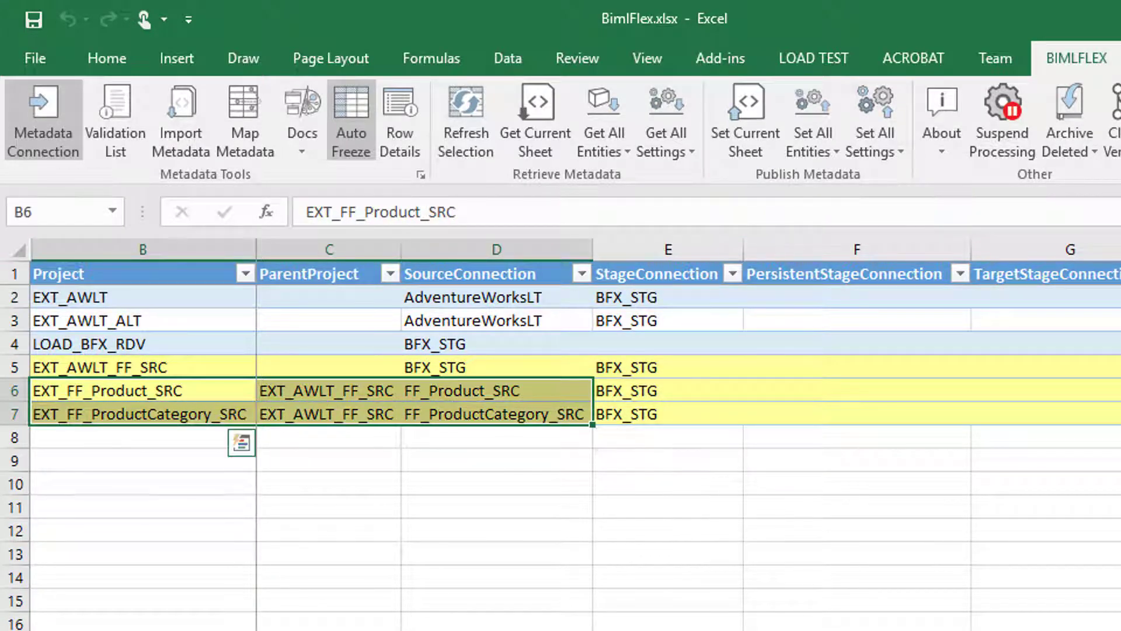
{"action": "left_click", "coordinate": [313, 391]}
{"action": "left_click", "coordinate": [187, 362]}
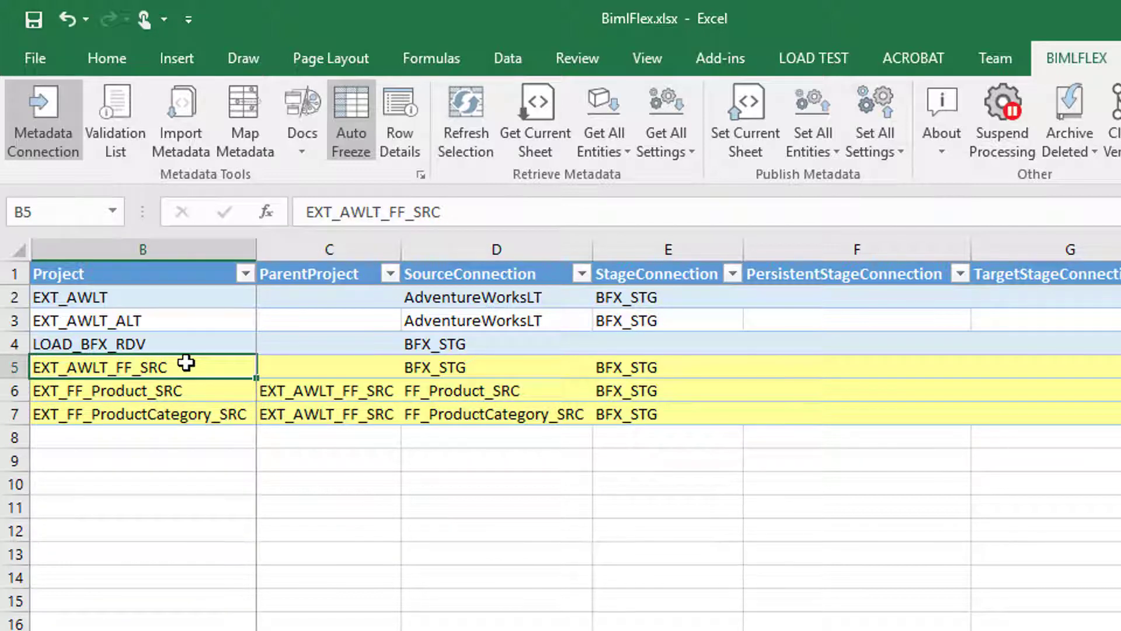
{"action": "left_click_drag", "start_coordinate": [613, 359], "coordinate": [1120, 414]}
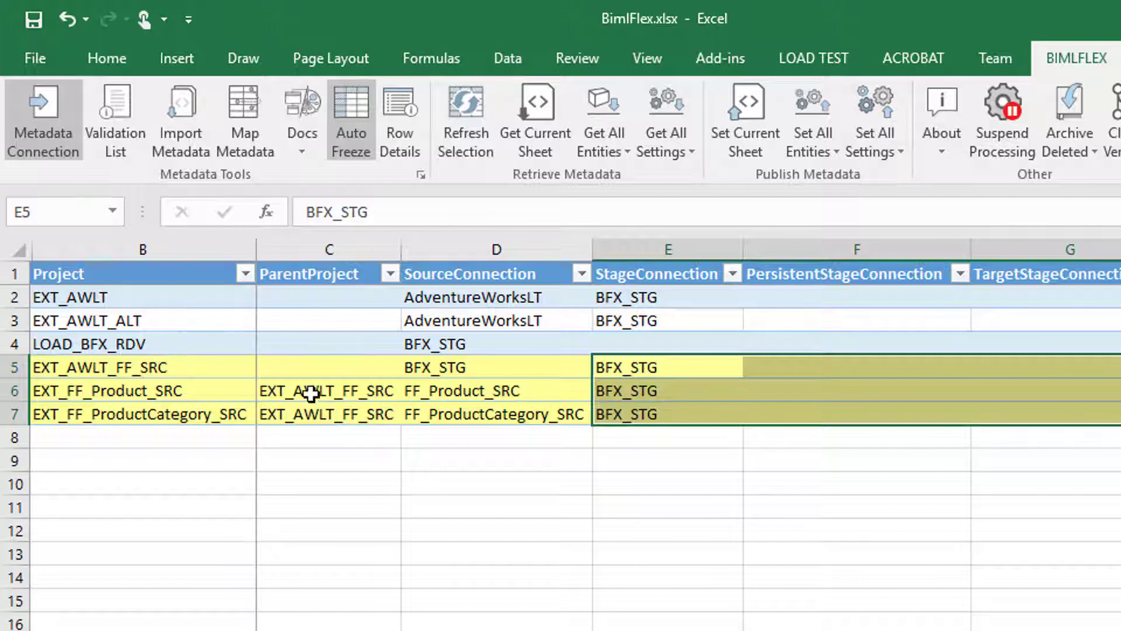
{"action": "left_click", "coordinate": [448, 368]}
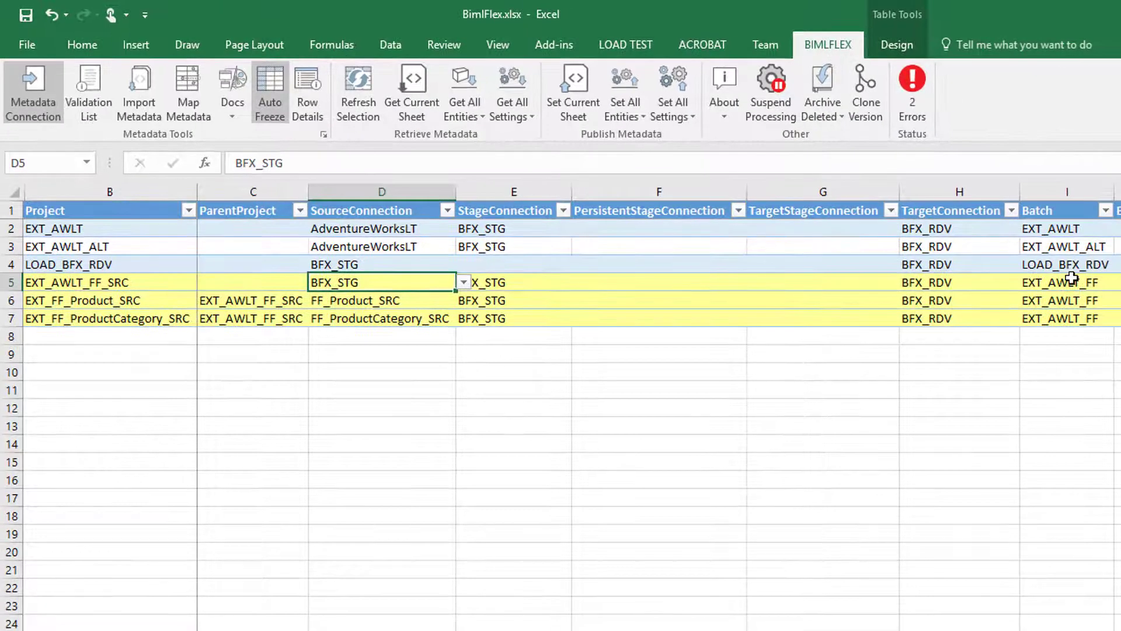
{"action": "left_click_drag", "start_coordinate": [1072, 278], "coordinate": [1072, 323]}
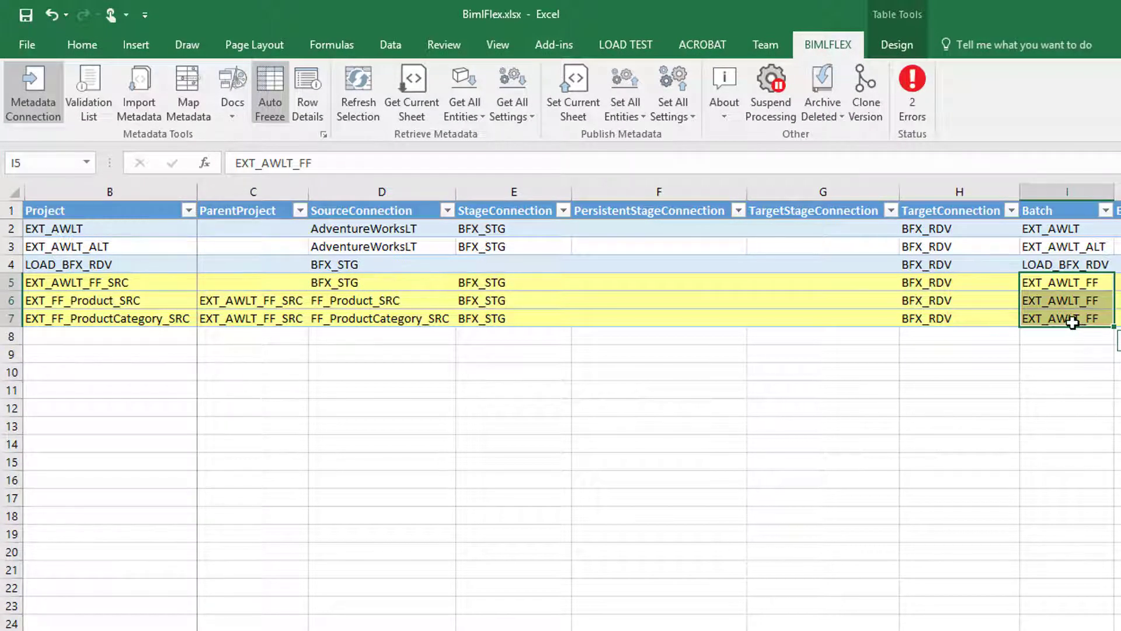
Step: Publish the Projects sheet's metadata with the three new flat-file projects
{"action": "left_click", "coordinate": [737, 315]}
{"action": "left_click", "coordinate": [580, 78]}
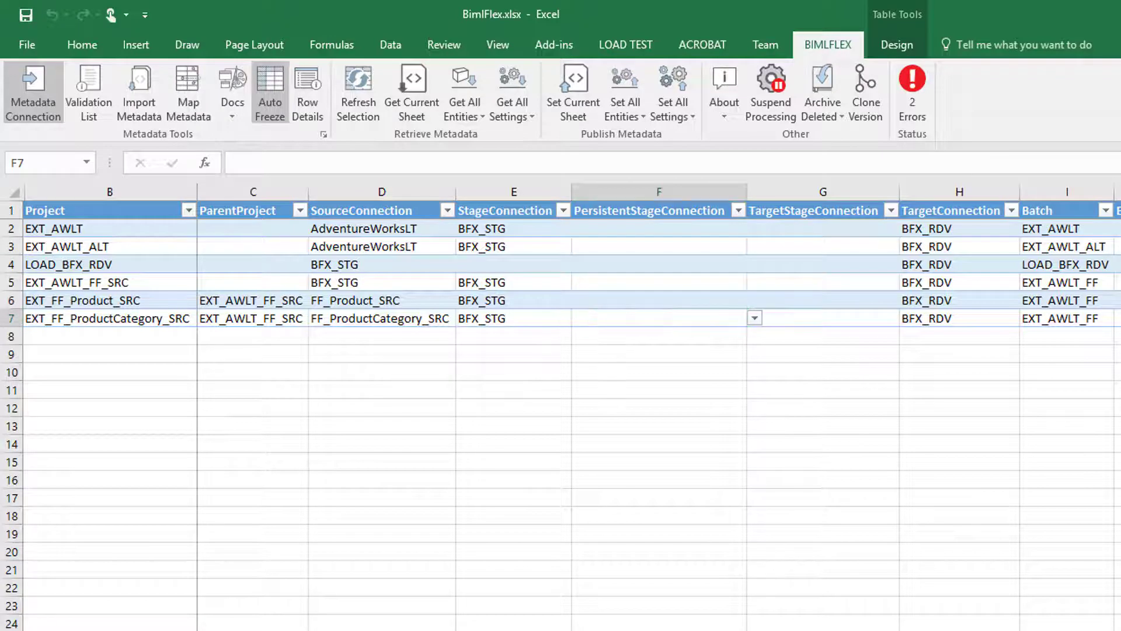
Step: Paste the Product and ProductCategory objects with schema awlt_ff and type Flat File into the Objects sheet and fit the Project and Connection columns
{"action": "left_click", "coordinate": [309, 630]}
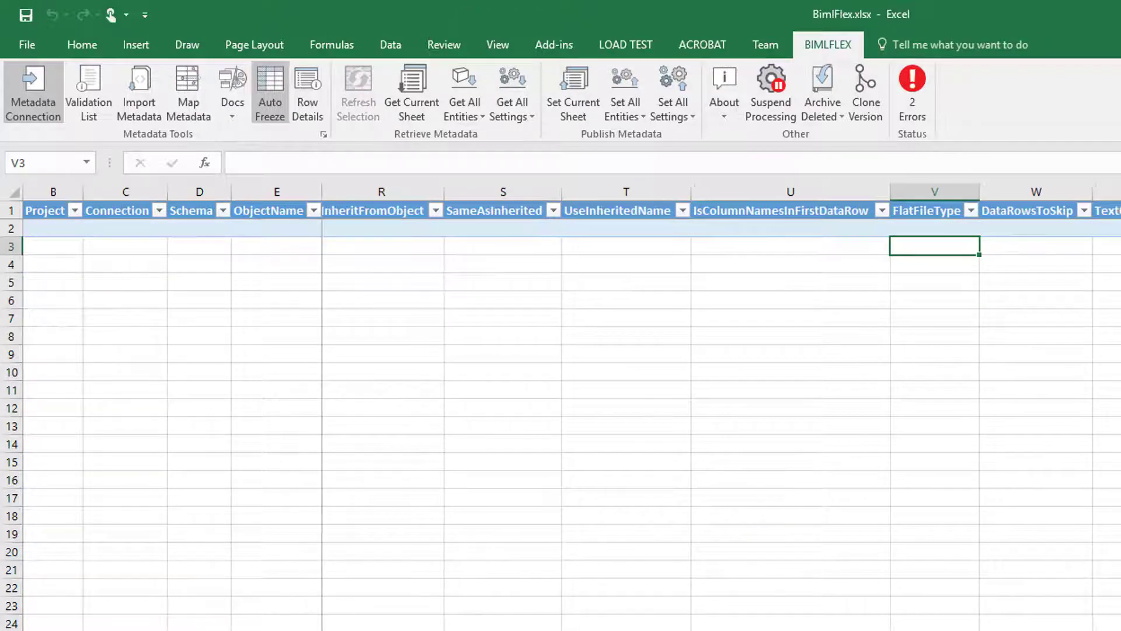
{"action": "left_click", "coordinate": [47, 233]}
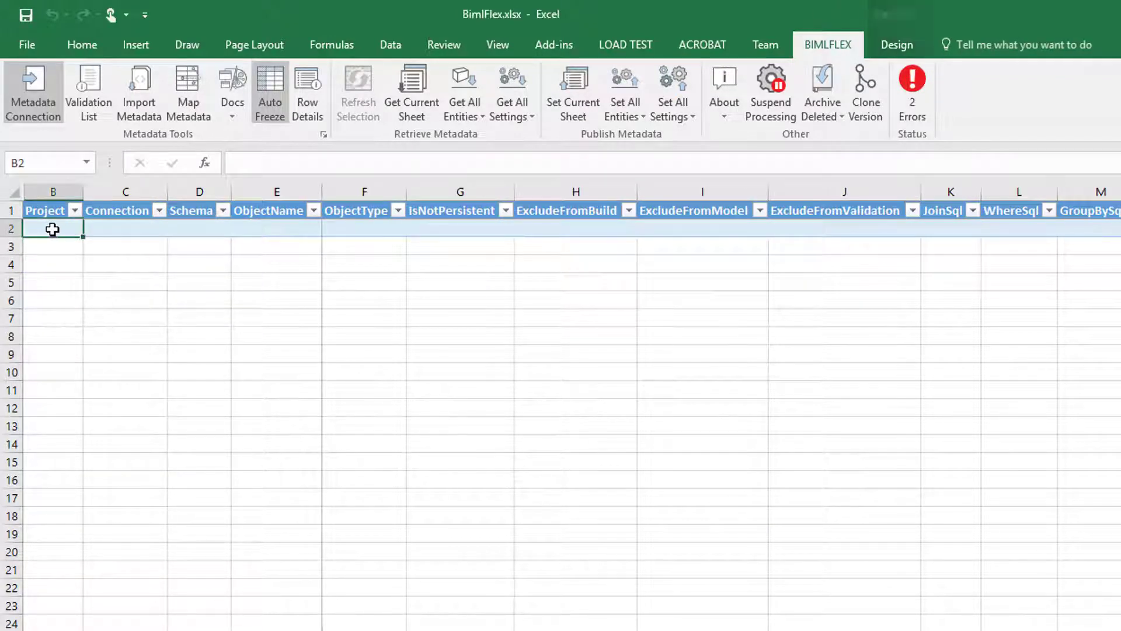
{"action": "key", "text": "ctrl+v"}
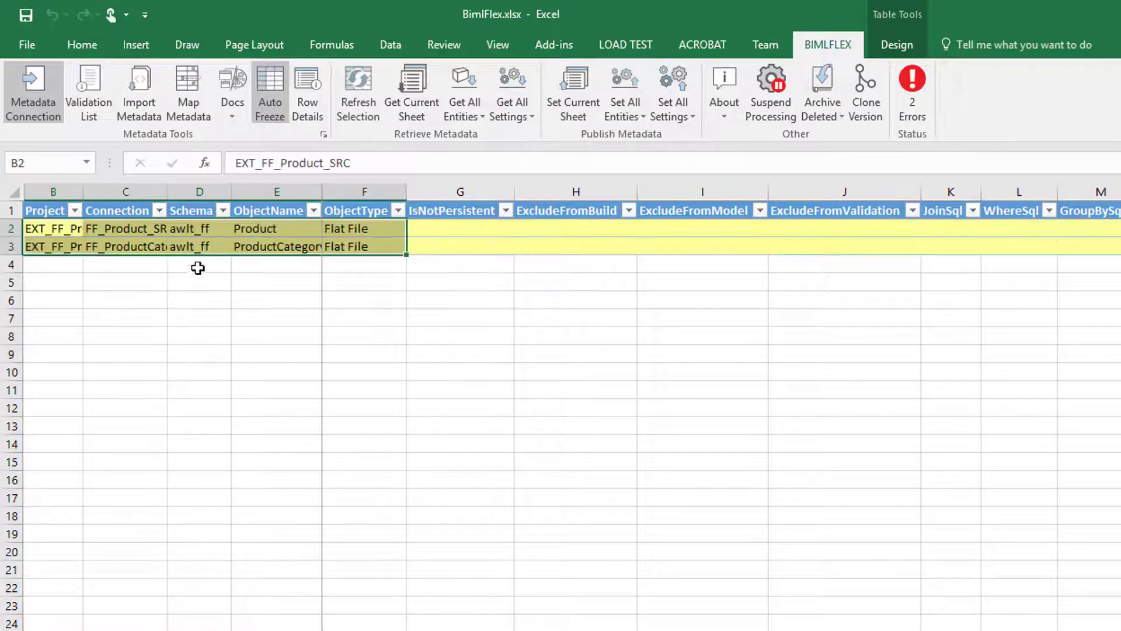
{"action": "double_click", "coordinate": [83, 191]}
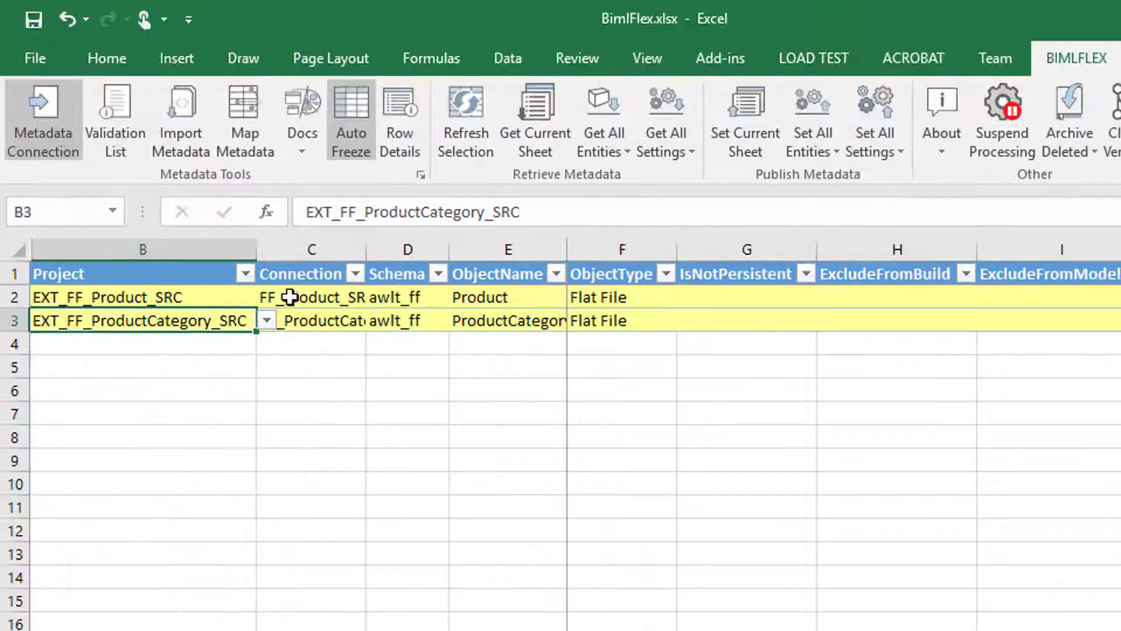
{"action": "left_click", "coordinate": [170, 211]}
{"action": "double_click", "coordinate": [366, 249]}
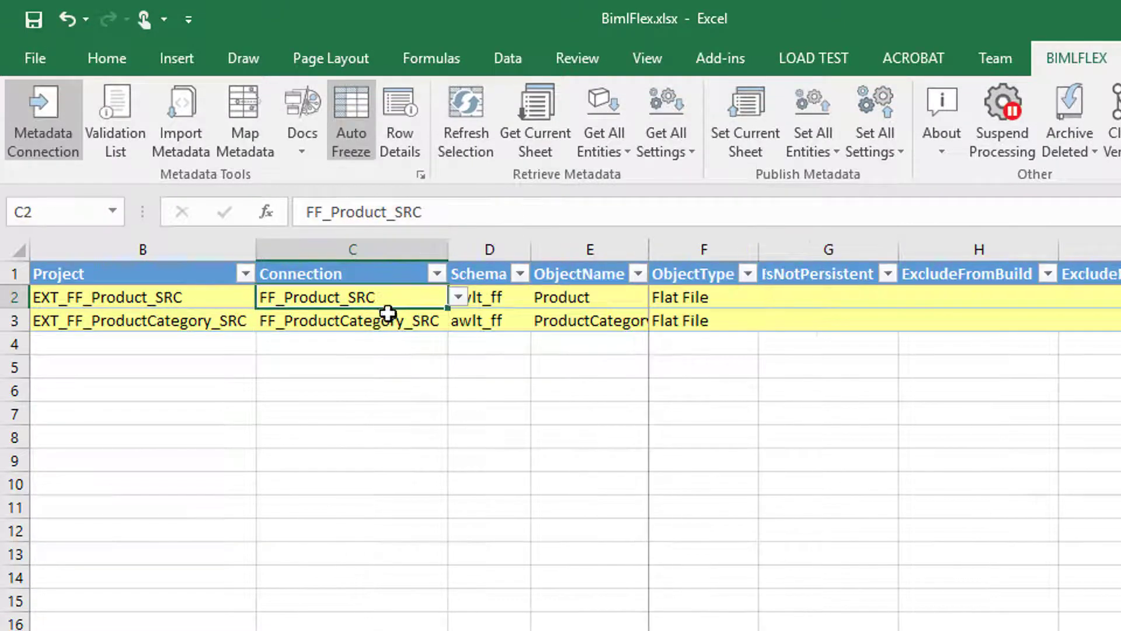
{"action": "left_click", "coordinate": [499, 295]}
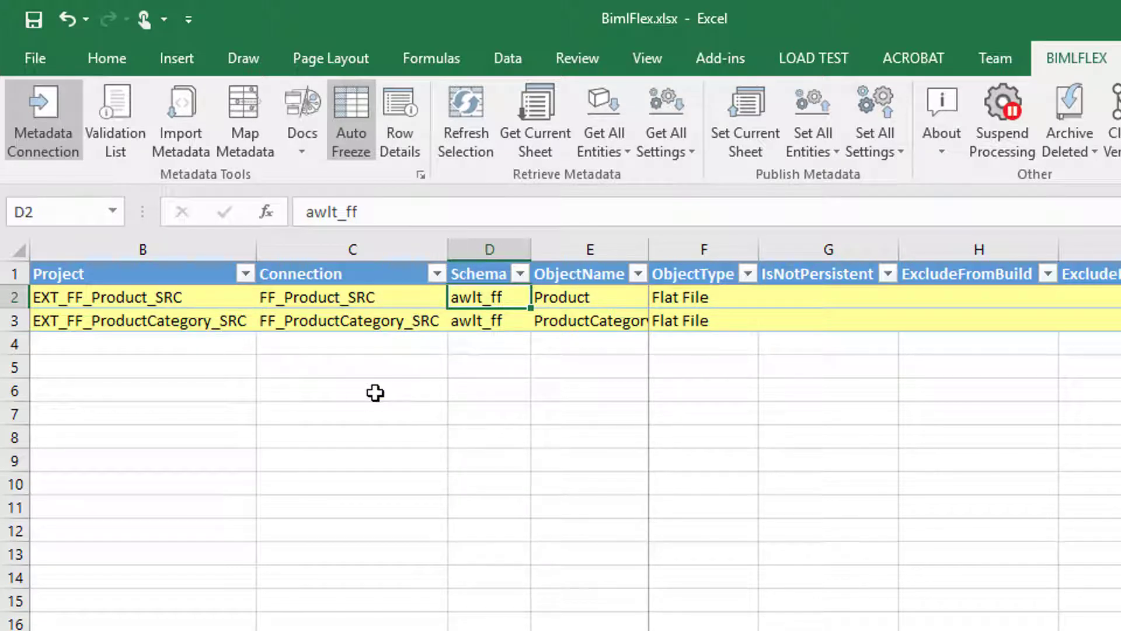
{"action": "left_click_drag", "start_coordinate": [235, 300], "coordinate": [662, 300]}
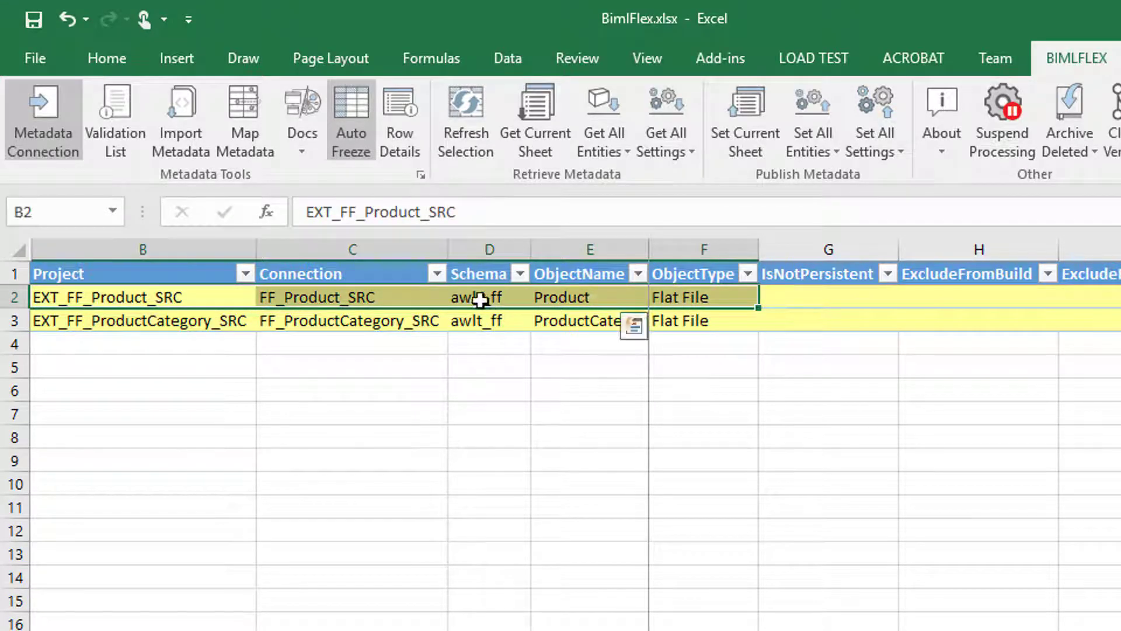
{"action": "left_click", "coordinate": [480, 300]}
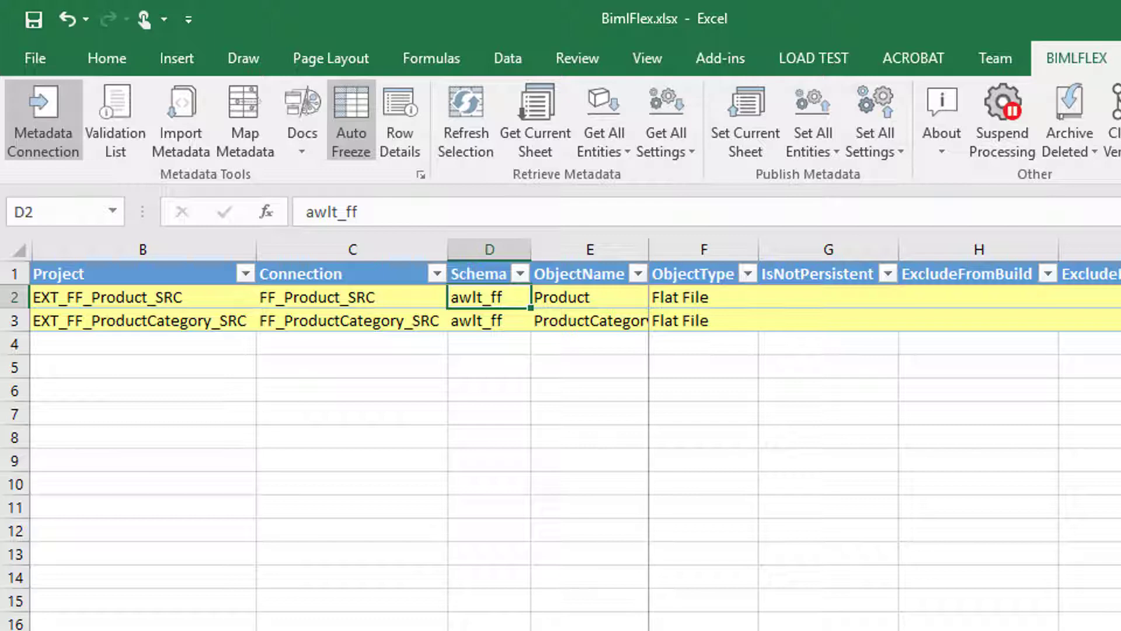
Step: Close the Document Actions pane and set IsColumnNamesInFirstDataRow to Y for the Product object
{"action": "scroll", "coordinate": [884, 434], "scroll_direction": "right", "scroll_amount": 5}
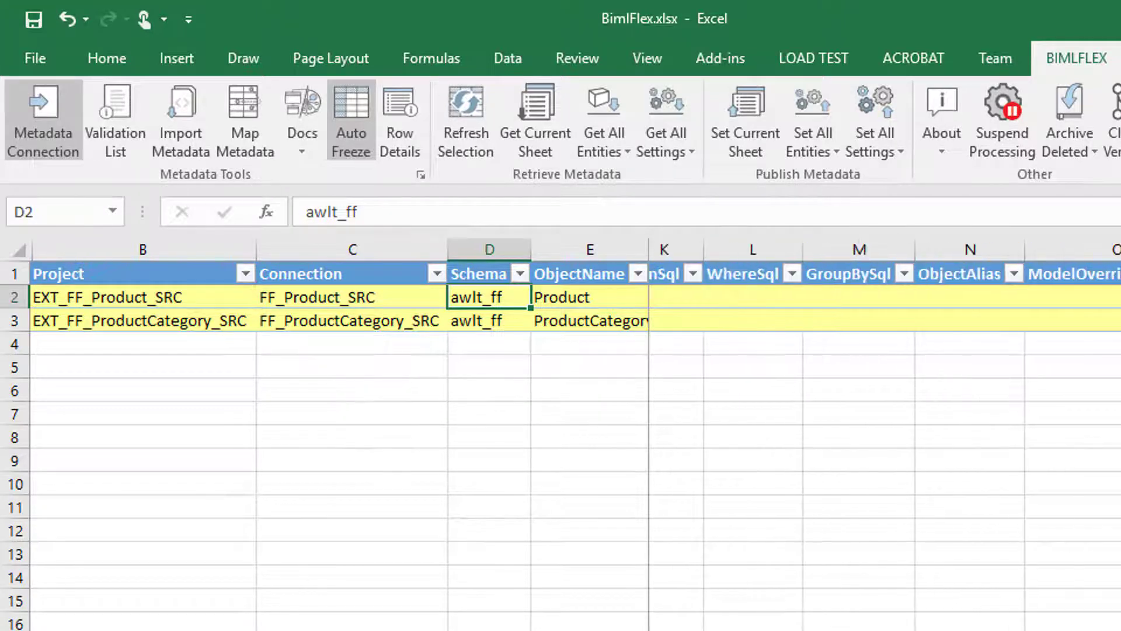
{"action": "scroll", "coordinate": [884, 435], "scroll_direction": "right", "scroll_amount": 8}
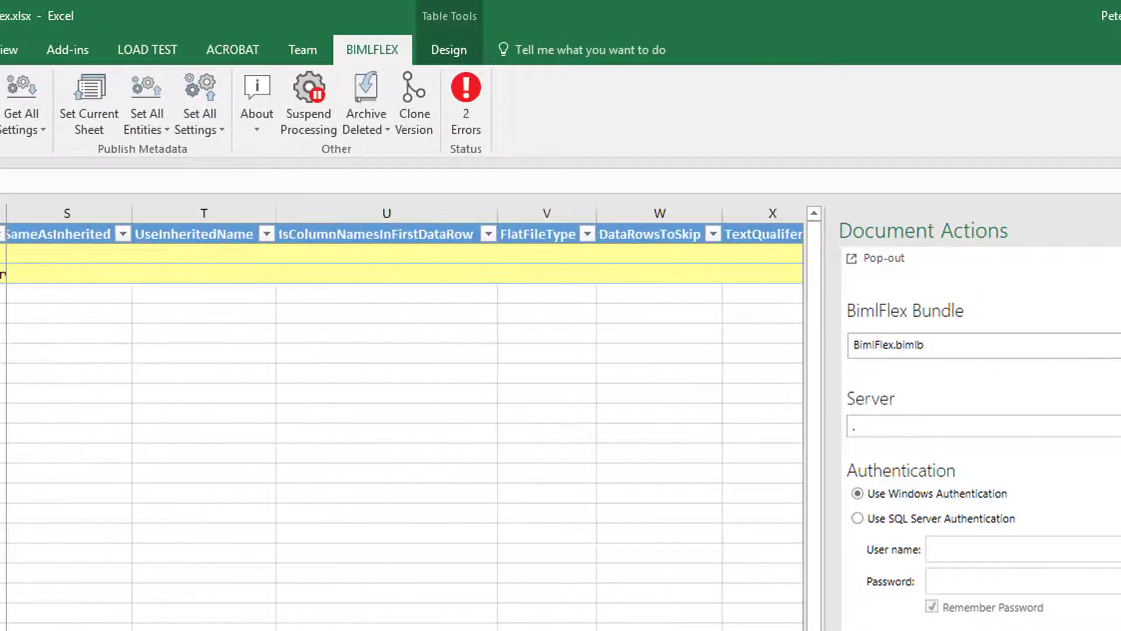
{"action": "scroll", "coordinate": [405, 417], "scroll_direction": "right", "scroll_amount": 2}
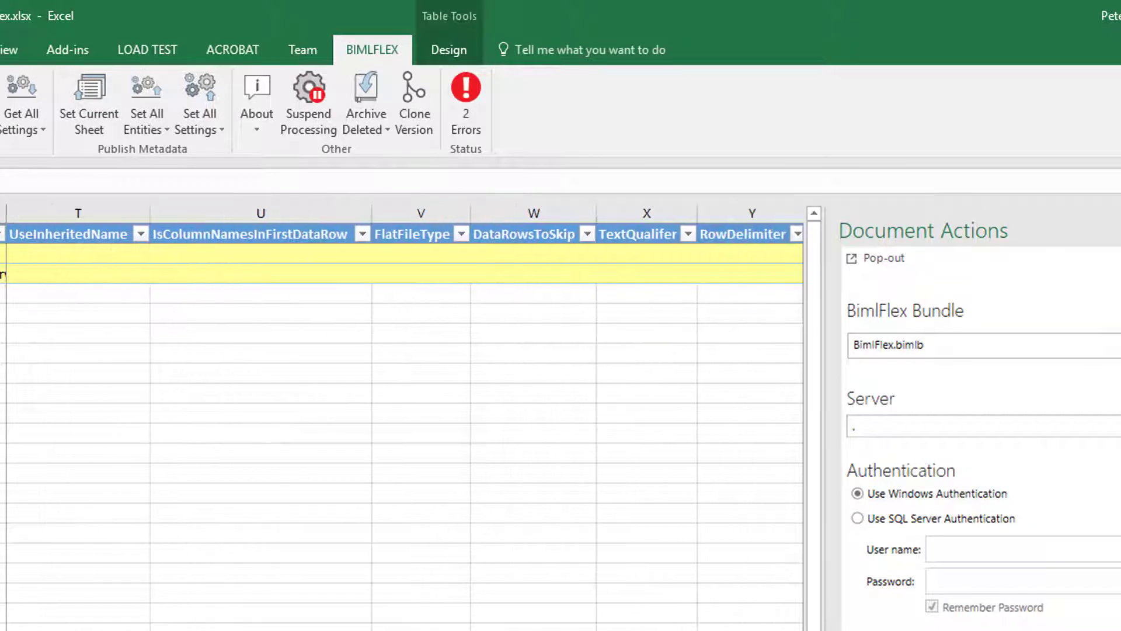
{"action": "left_click", "coordinate": [1120, 230]}
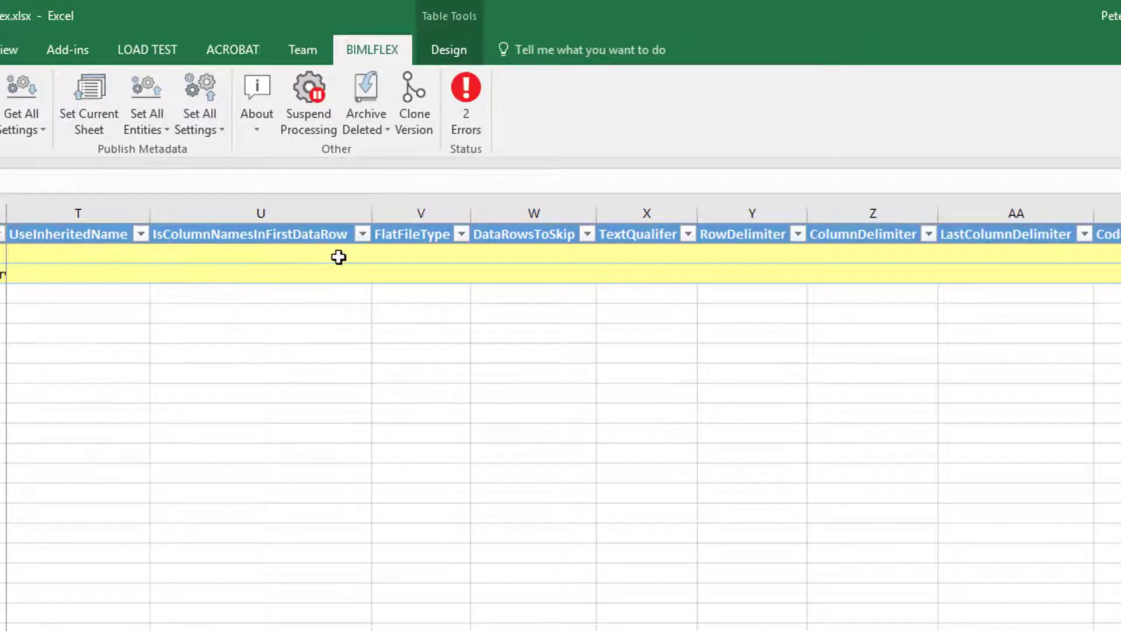
{"action": "left_click", "coordinate": [341, 253]}
{"action": "left_click", "coordinate": [381, 255]}
{"action": "left_click", "coordinate": [220, 267]}
Step: Set FlatFileType to Delimited for both the Product and ProductCategory objects
{"action": "left_click", "coordinate": [438, 257]}
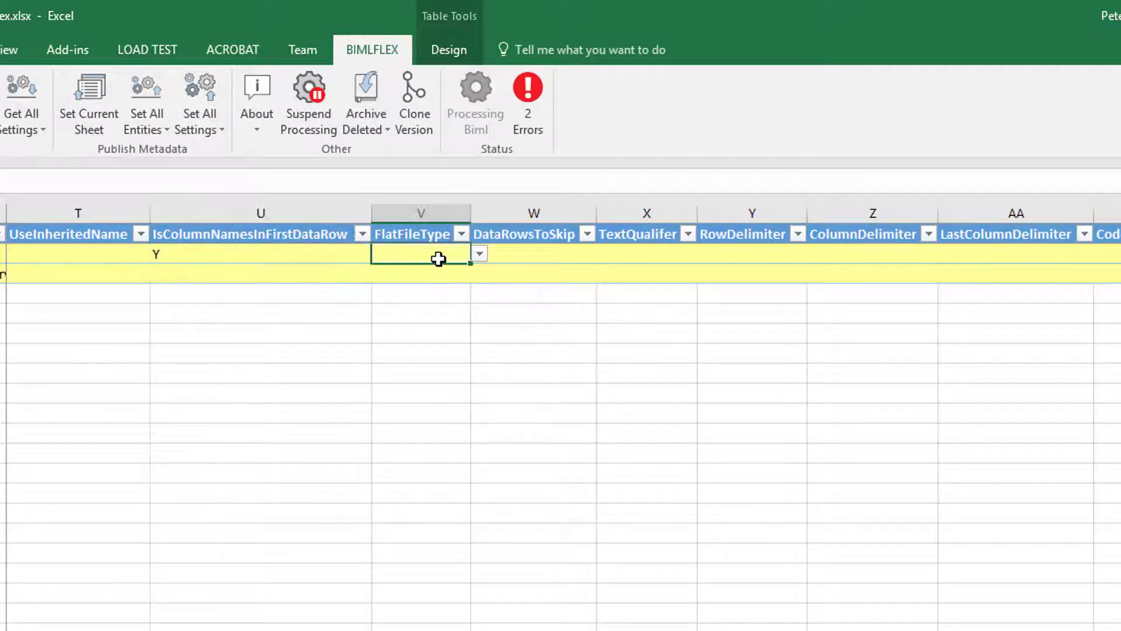
{"action": "left_click", "coordinate": [479, 254]}
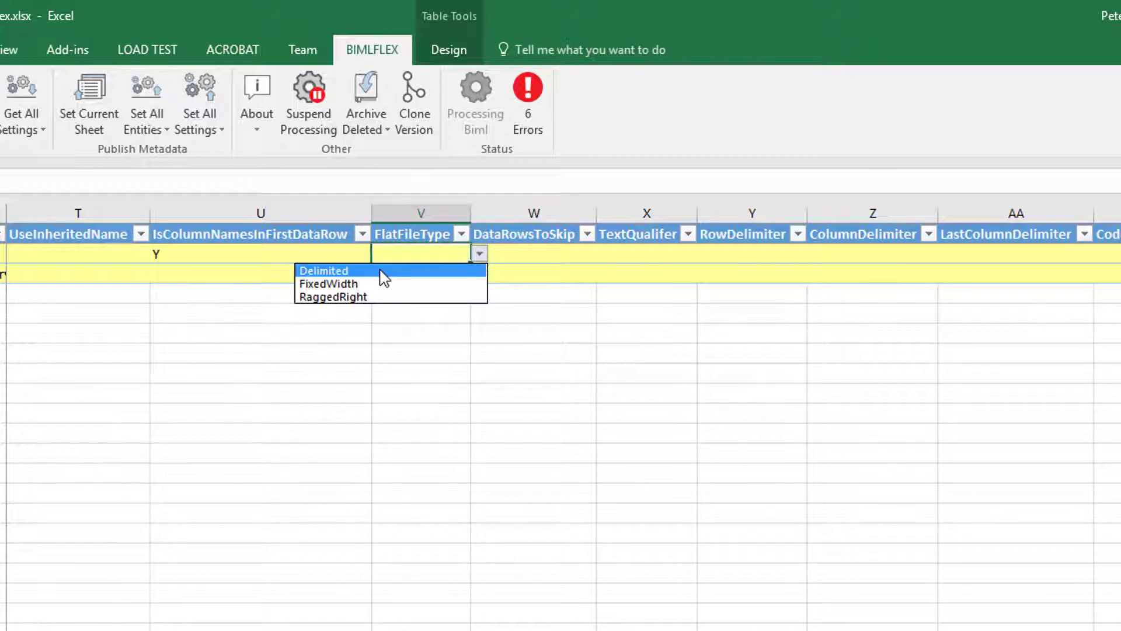
{"action": "left_click", "coordinate": [377, 272]}
{"action": "left_click", "coordinate": [463, 270]}
{"action": "left_click", "coordinate": [480, 274]}
{"action": "left_click", "coordinate": [415, 292]}
Step: Leave DataRowsToSkip and TextQualifer blank and set RowDelimiter to CRLF for both flat-file objects
{"action": "left_click", "coordinate": [535, 253]}
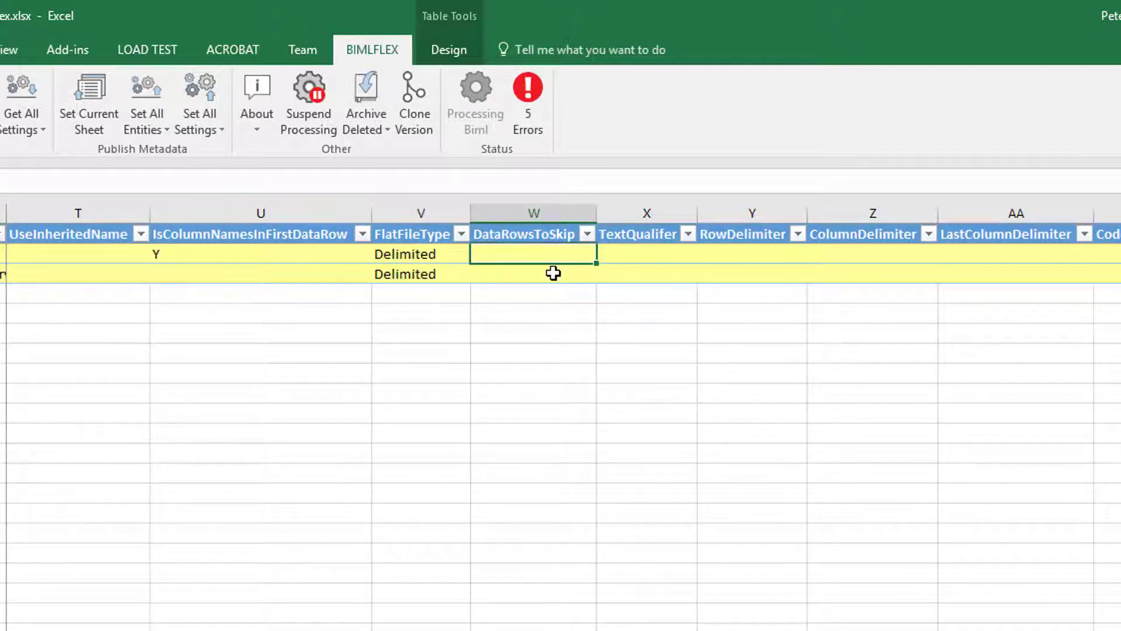
{"action": "left_click", "coordinate": [651, 255]}
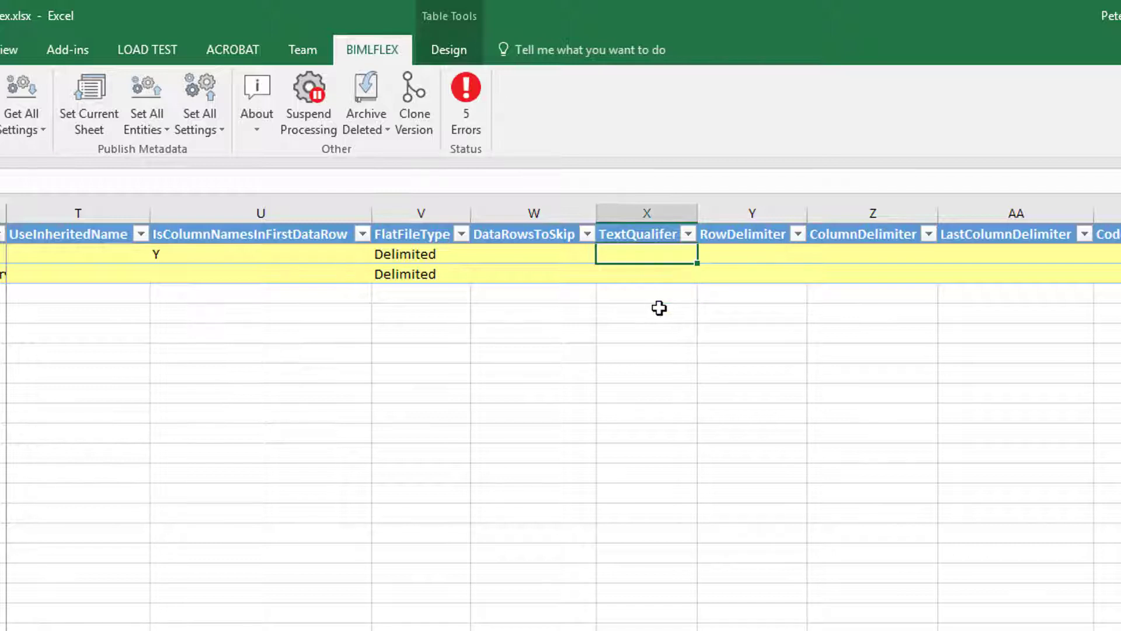
{"action": "left_click", "coordinate": [769, 256]}
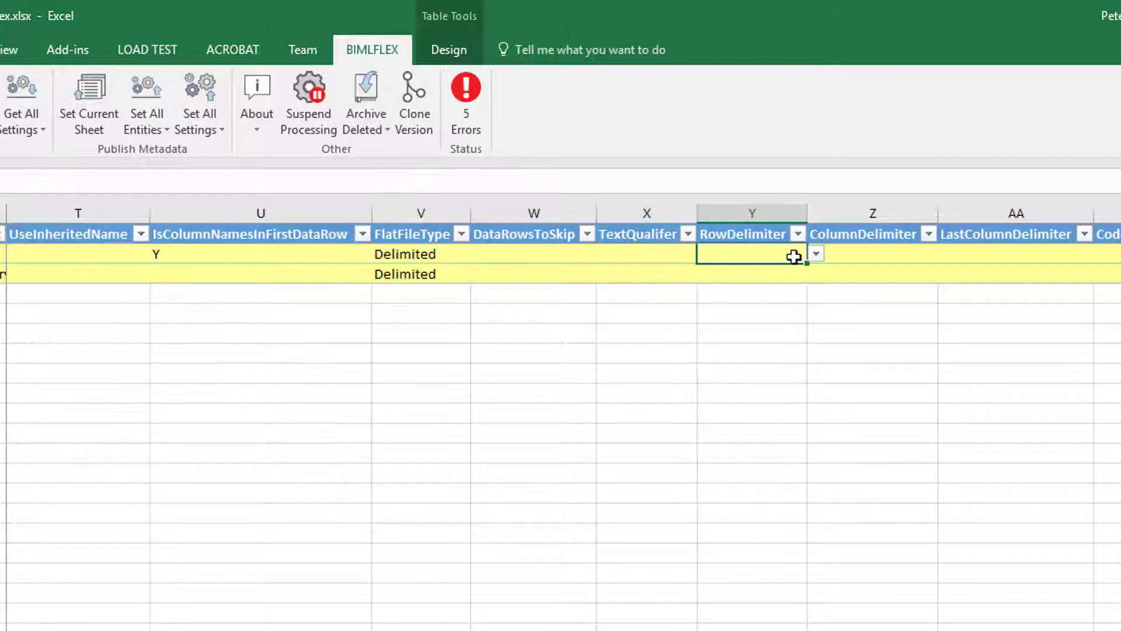
{"action": "left_click", "coordinate": [816, 254]}
{"action": "left_click", "coordinate": [753, 271]}
{"action": "left_click", "coordinate": [802, 273]}
{"action": "left_click", "coordinate": [815, 274]}
{"action": "left_click", "coordinate": [733, 291]}
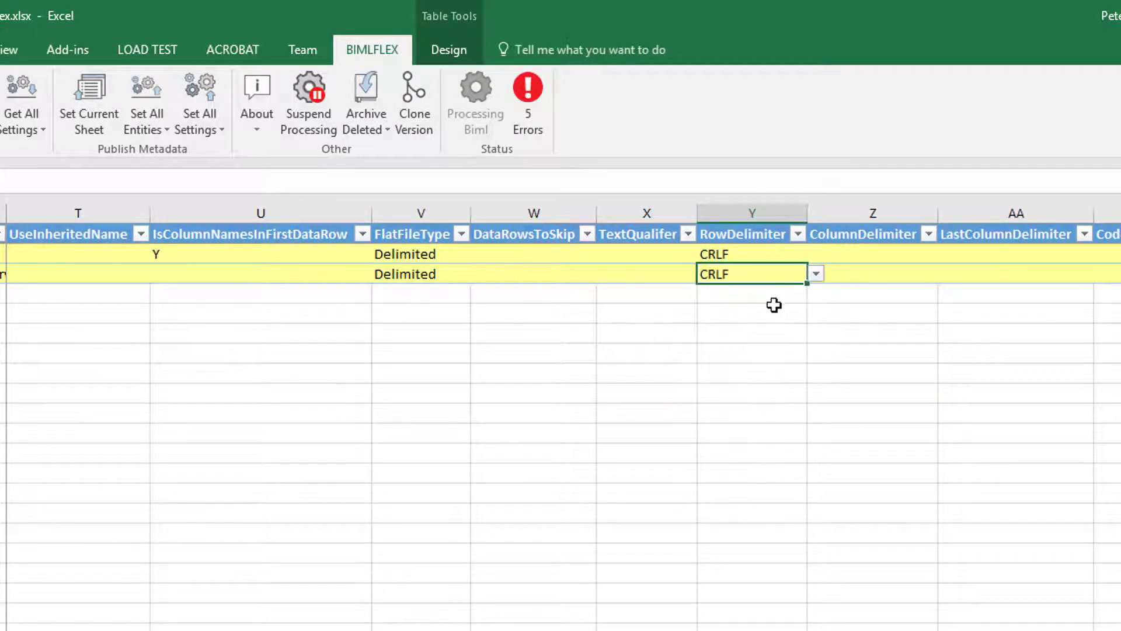
Step: Set ColumnDelimiter to VerticalBar for the Product object and to Comma for ProductCategory
{"action": "left_click", "coordinate": [875, 279]}
{"action": "left_click", "coordinate": [885, 254]}
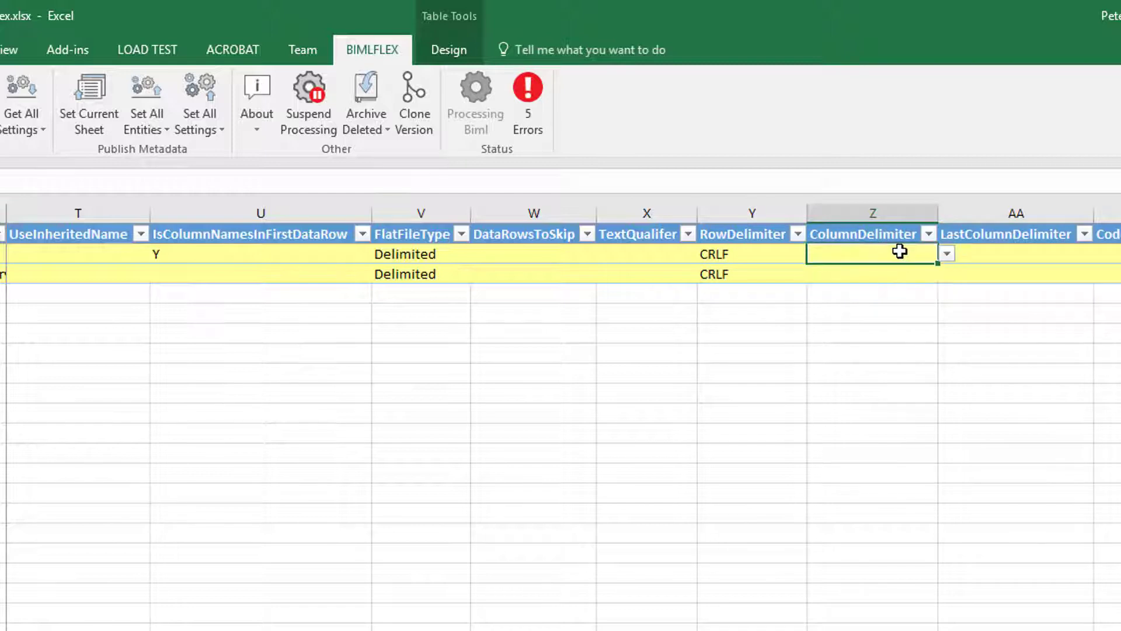
{"action": "left_click", "coordinate": [947, 254]}
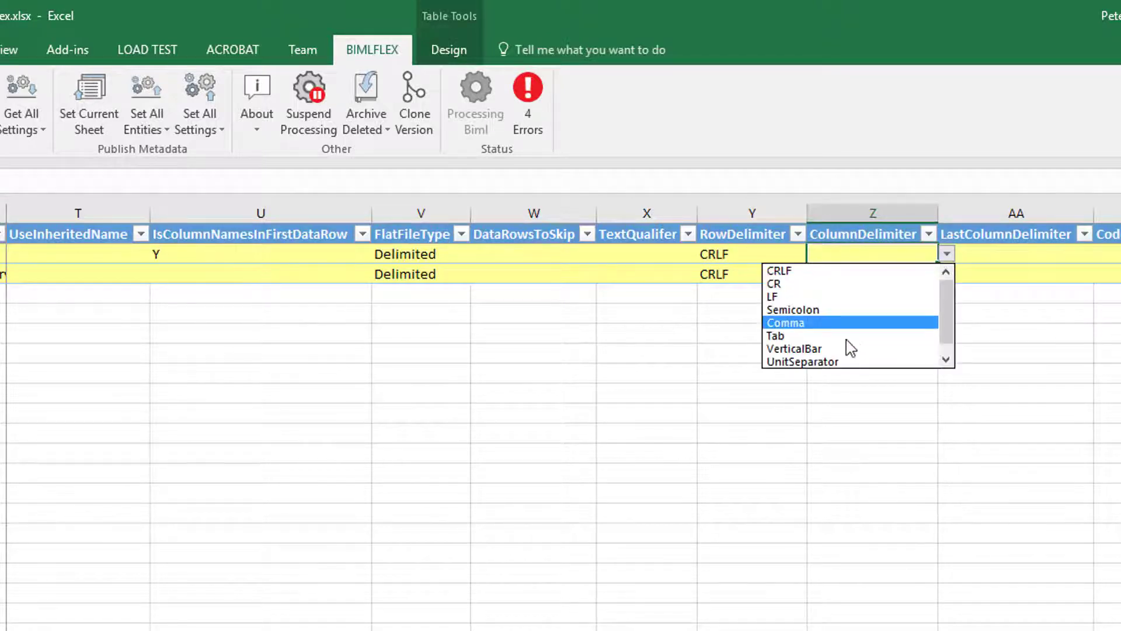
{"action": "left_click", "coordinate": [838, 349]}
{"action": "left_click", "coordinate": [893, 276]}
{"action": "left_click", "coordinate": [947, 275]}
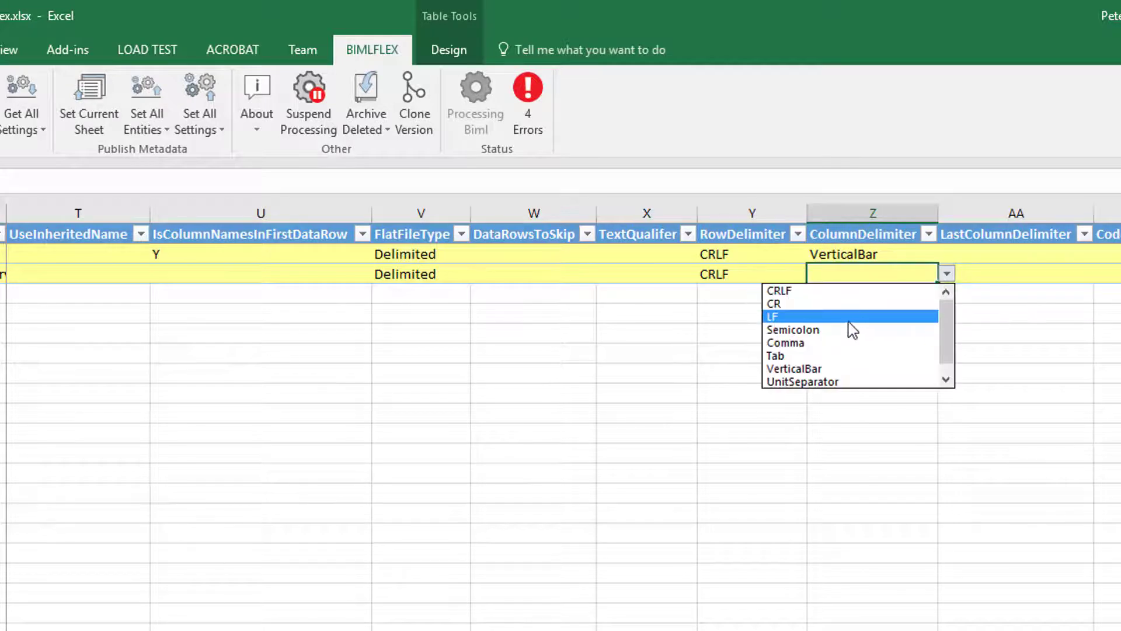
{"action": "left_click", "coordinate": [845, 341]}
Step: Set LastColumnDelimiter to CRLF for both flat-file objects
{"action": "left_click", "coordinate": [1086, 259]}
{"action": "left_click", "coordinate": [1105, 256]}
{"action": "left_click", "coordinate": [1051, 271]}
{"action": "left_click", "coordinate": [1062, 275]}
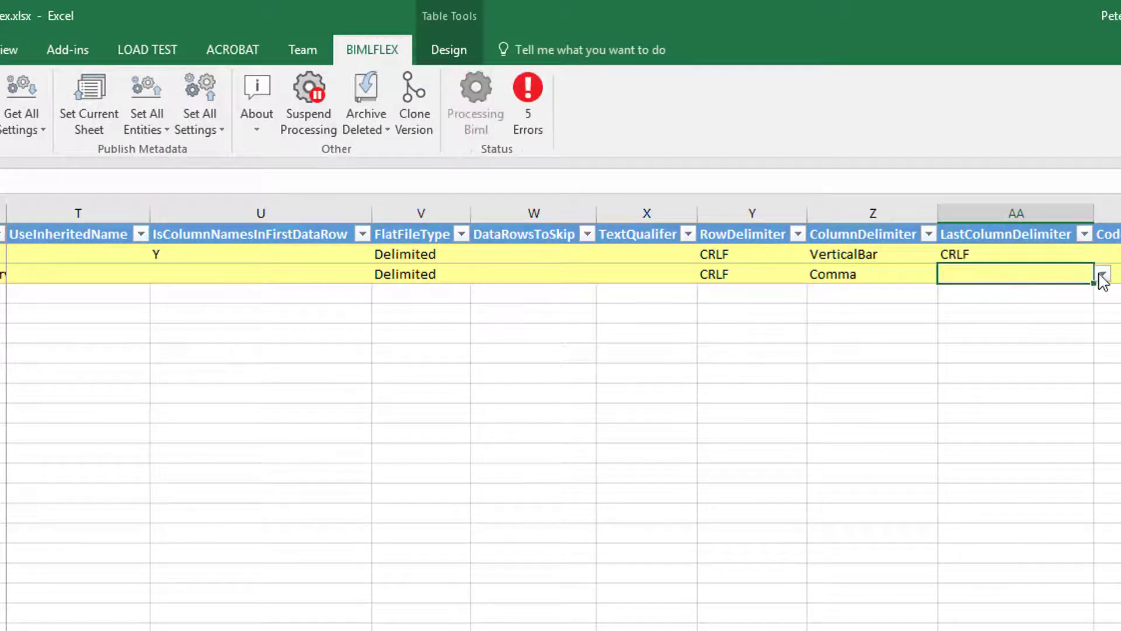
{"action": "left_click", "coordinate": [1103, 273]}
{"action": "left_click", "coordinate": [899, 292]}
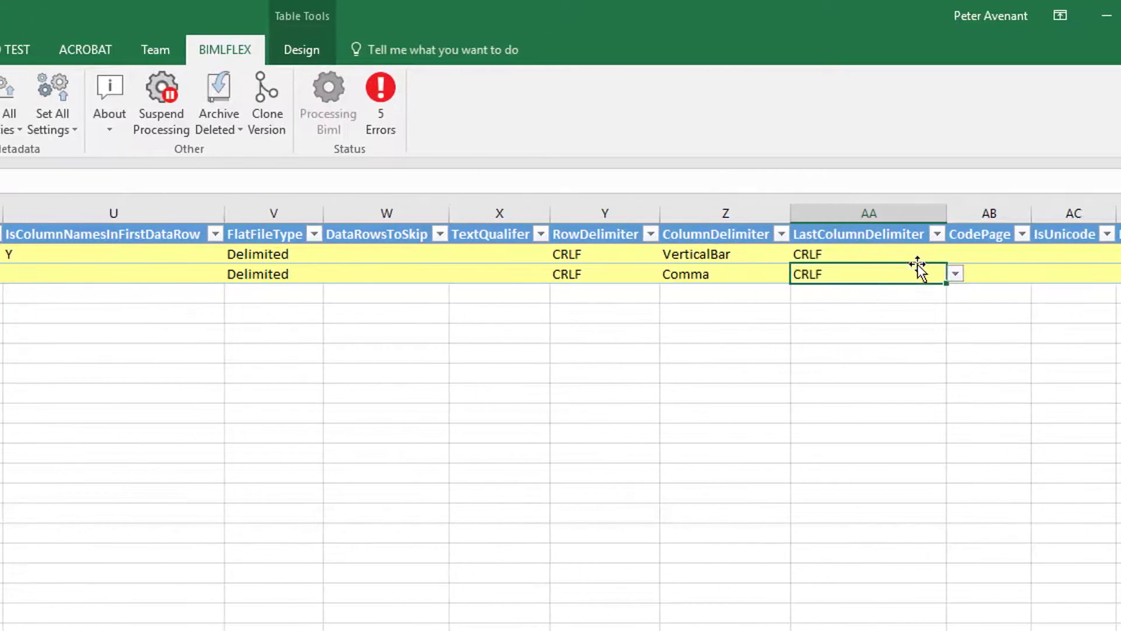
Step: Set CodePage to 1252 for both flat-file objects and leave IsUnicode blank
{"action": "left_click", "coordinate": [963, 253]}
{"action": "type", "text": "1252"}
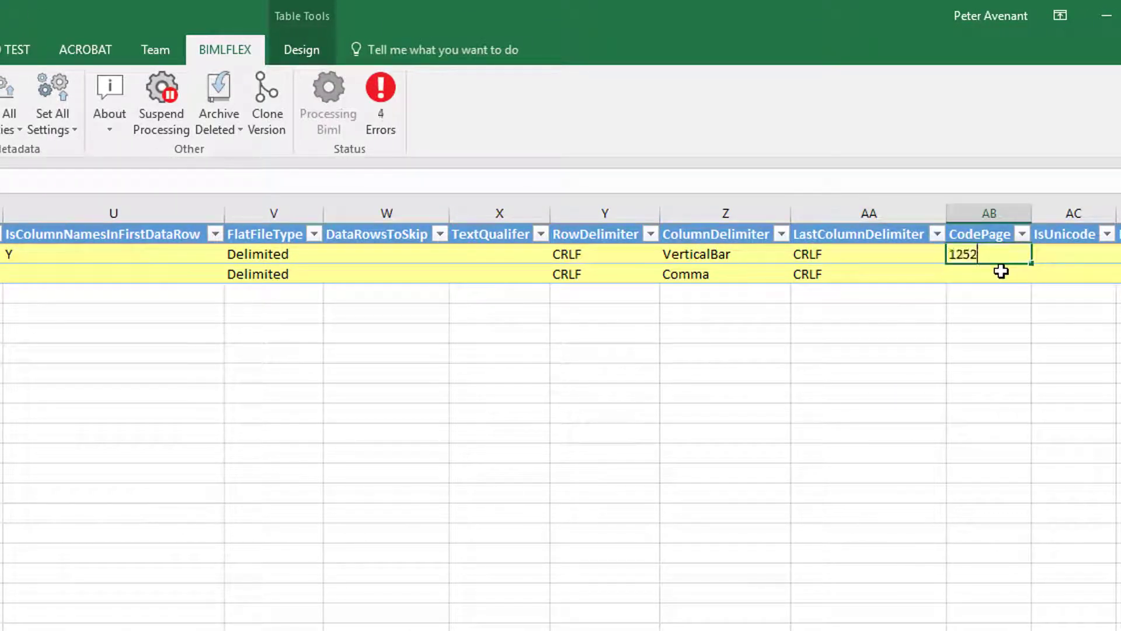
{"action": "left_click", "coordinate": [1000, 271]}
{"action": "type", "text": "1252"}
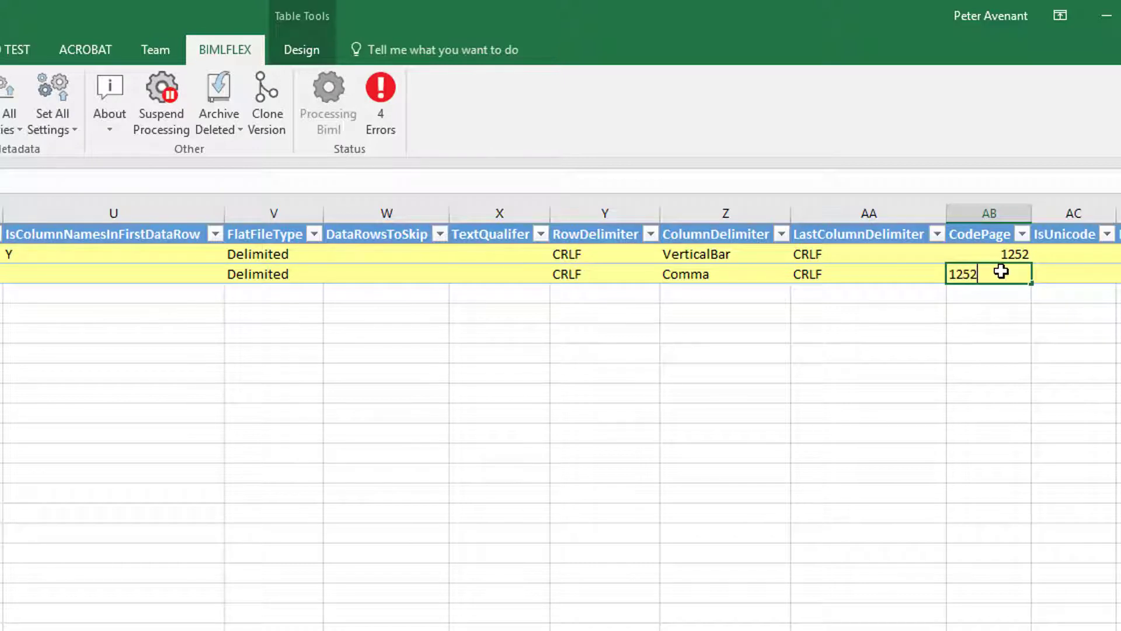
{"action": "key", "text": "Tab"}
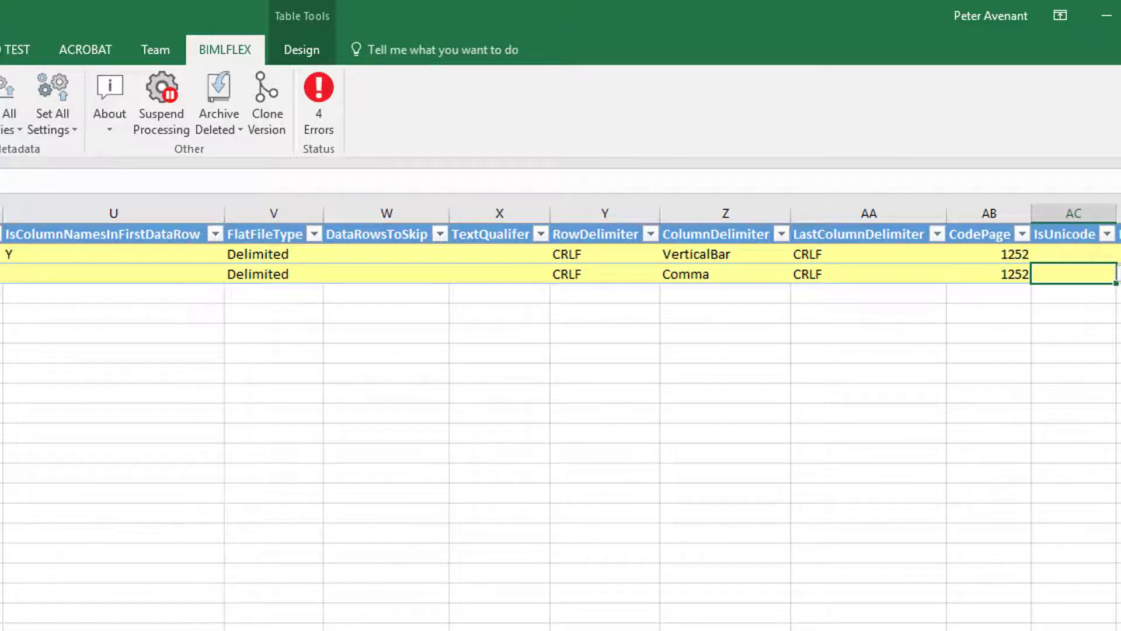
Step: Open the validation list to examine the errors reported for the flat-file objects
{"action": "left_click", "coordinate": [318, 98]}
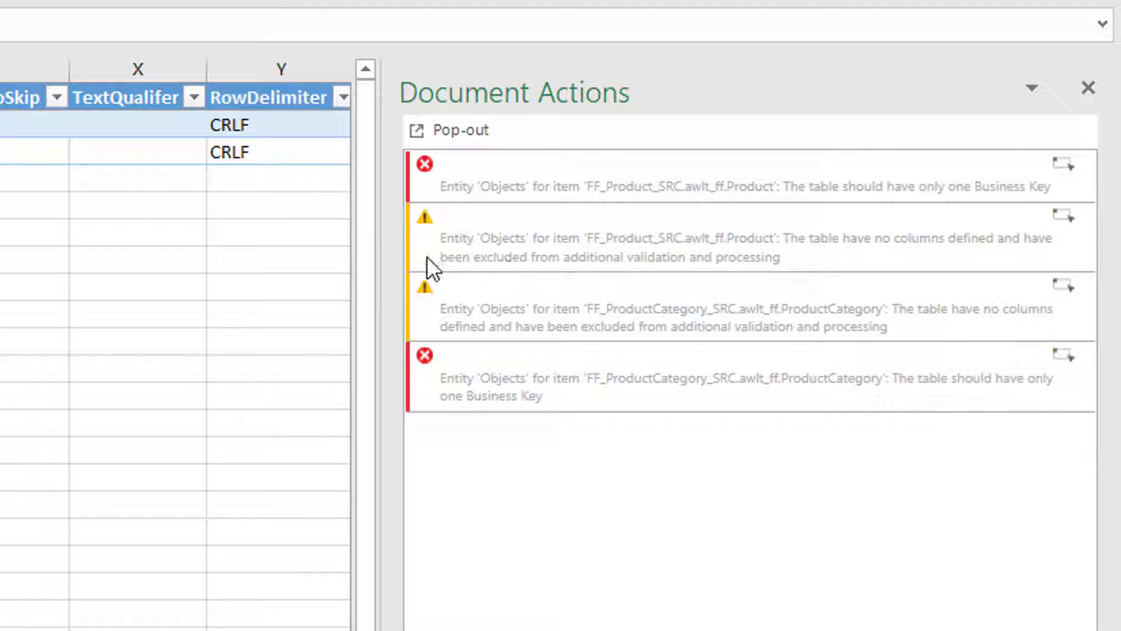
Step: Paste the column definitions of awlt_ff.Product and awlt_ff.ProductCategory into the Columns sheet and fit all column widths
{"action": "key", "text": "ctrl+Page_Down"}
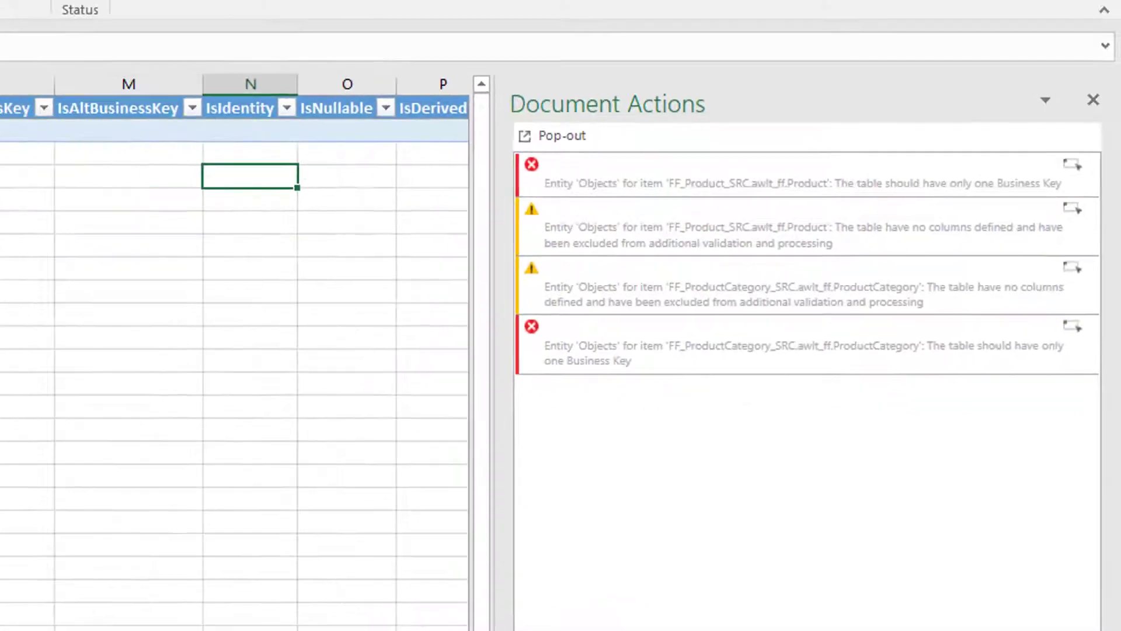
{"action": "left_click", "coordinate": [42, 149]}
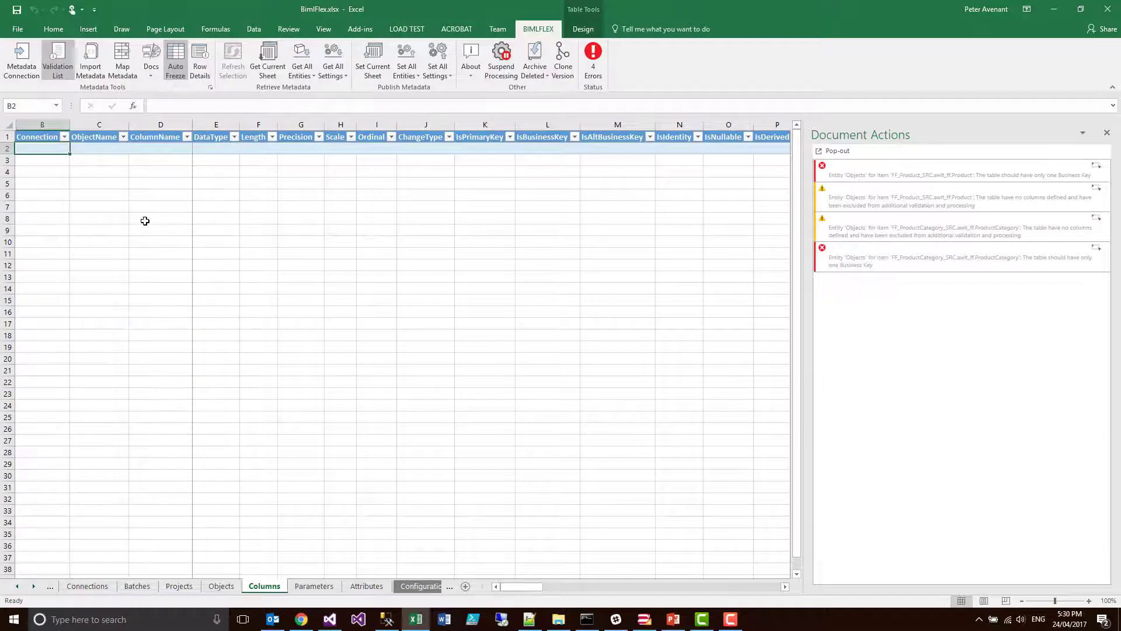
{"action": "left_click", "coordinate": [313, 174]}
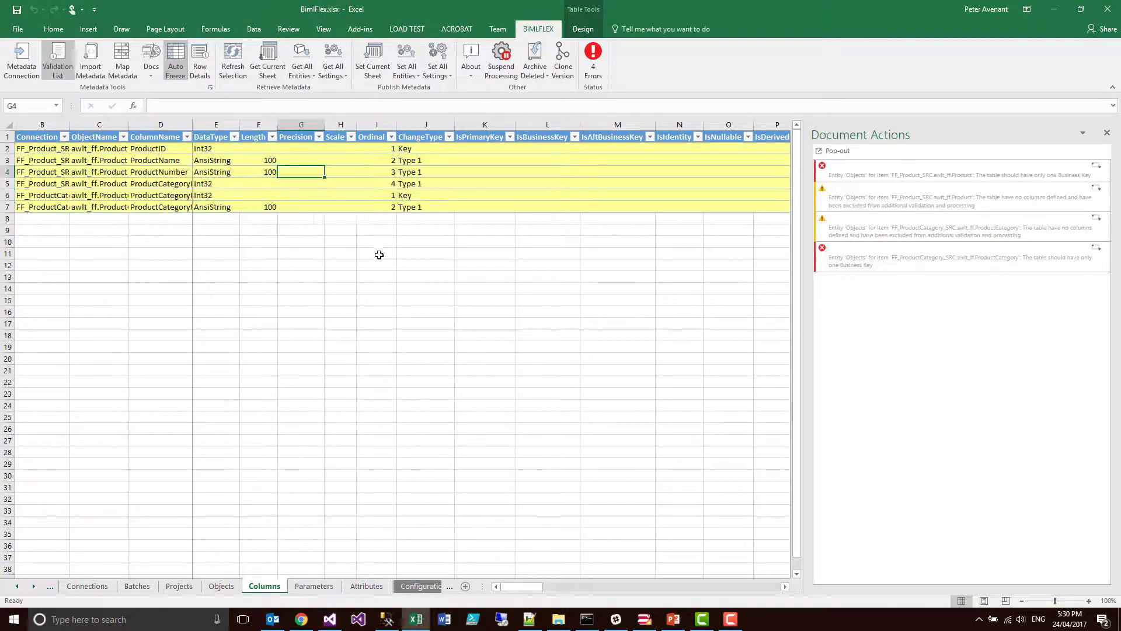
{"action": "left_click", "coordinate": [9, 126]}
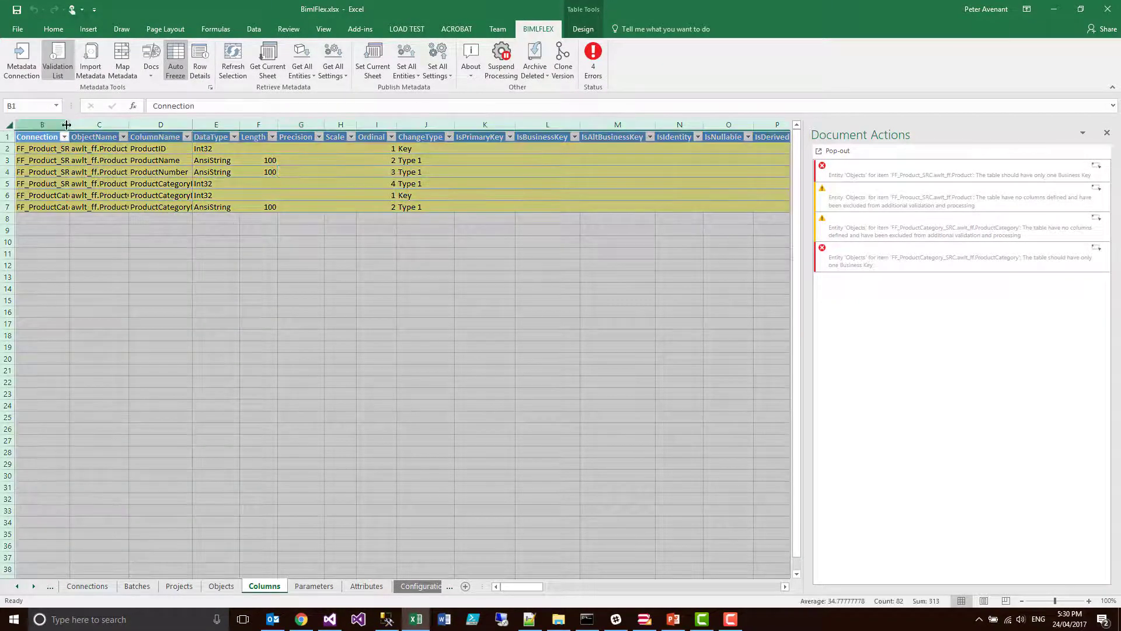
{"action": "double_click", "coordinate": [70, 124]}
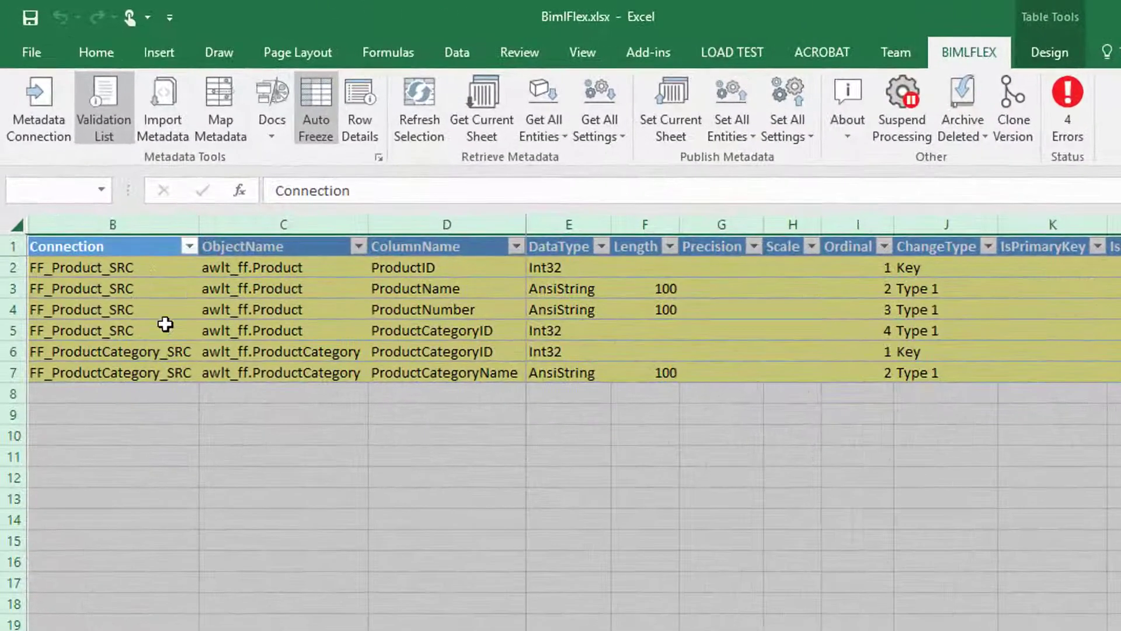
{"action": "left_click_drag", "start_coordinate": [114, 266], "coordinate": [951, 327]}
{"action": "left_click", "coordinate": [743, 330]}
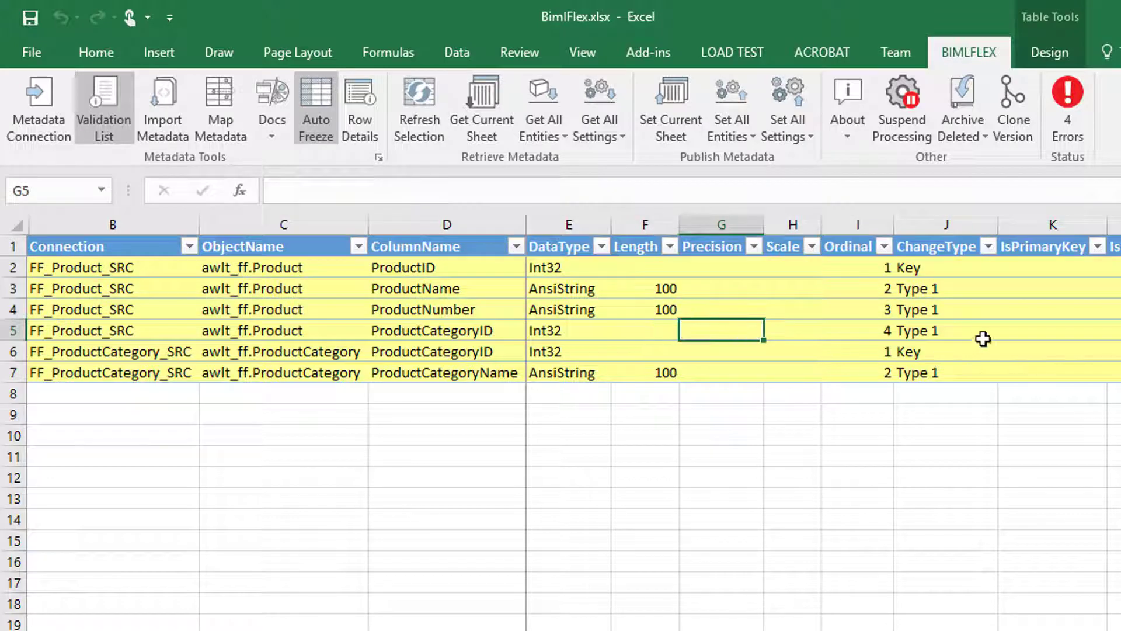
Step: Set IsPrimaryKey and IsBusinessKey to Y for the ProductID column of awlt_ff.Product
{"action": "left_click", "coordinate": [1028, 269]}
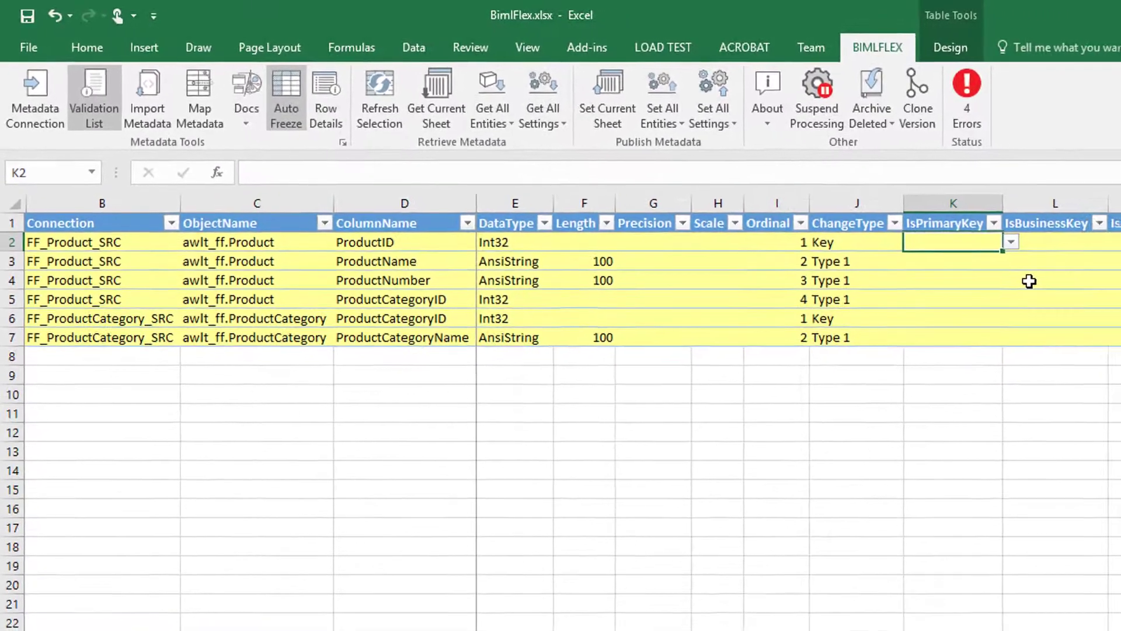
{"action": "type", "text": "Y"}
{"action": "key", "text": "Tab"}
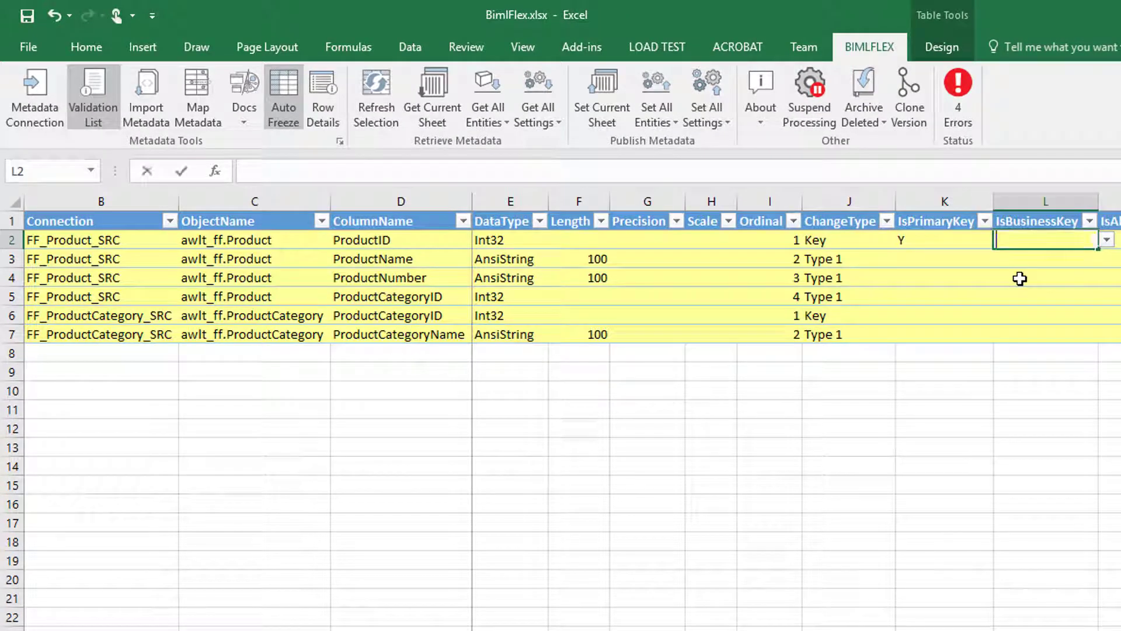
{"action": "type", "text": "Y"}
{"action": "key", "text": "Return"}
Step: Set IsPrimaryKey and IsBusinessKey to Y for ProductCategoryID of awlt_ff.ProductCategory and publish the Columns sheet
{"action": "key", "text": "Down"}
{"action": "key", "text": "Down"}
{"action": "key", "text": "Left"}
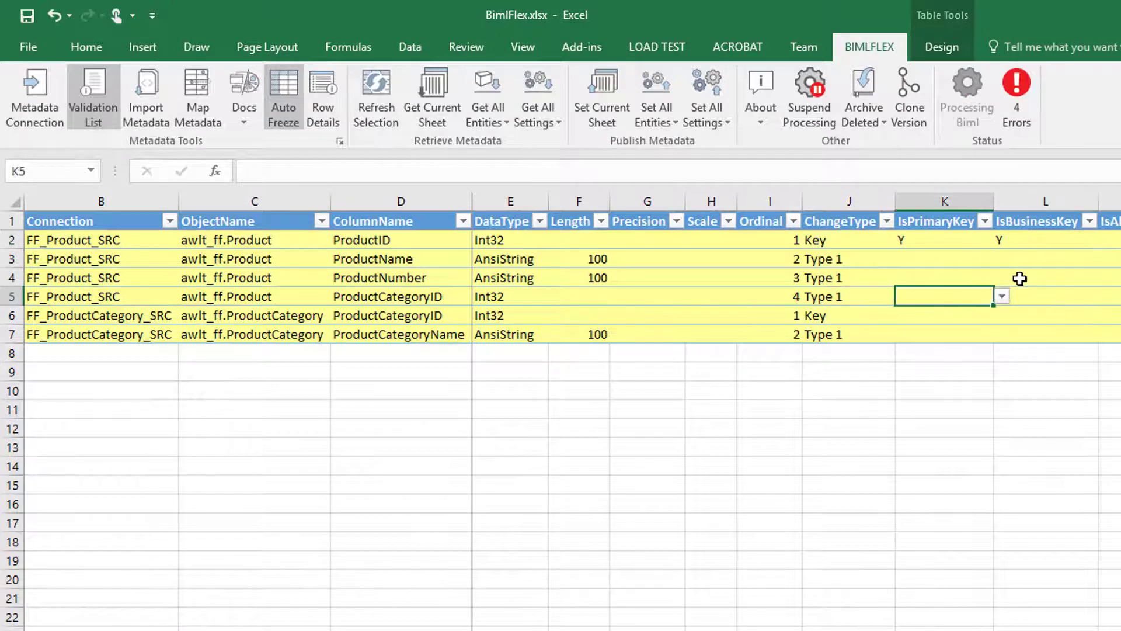
{"action": "key", "text": "Down"}
{"action": "type", "text": "Y"}
{"action": "key", "text": "Tab"}
{"action": "type", "text": "Y"}
{"action": "key", "text": "Up"}
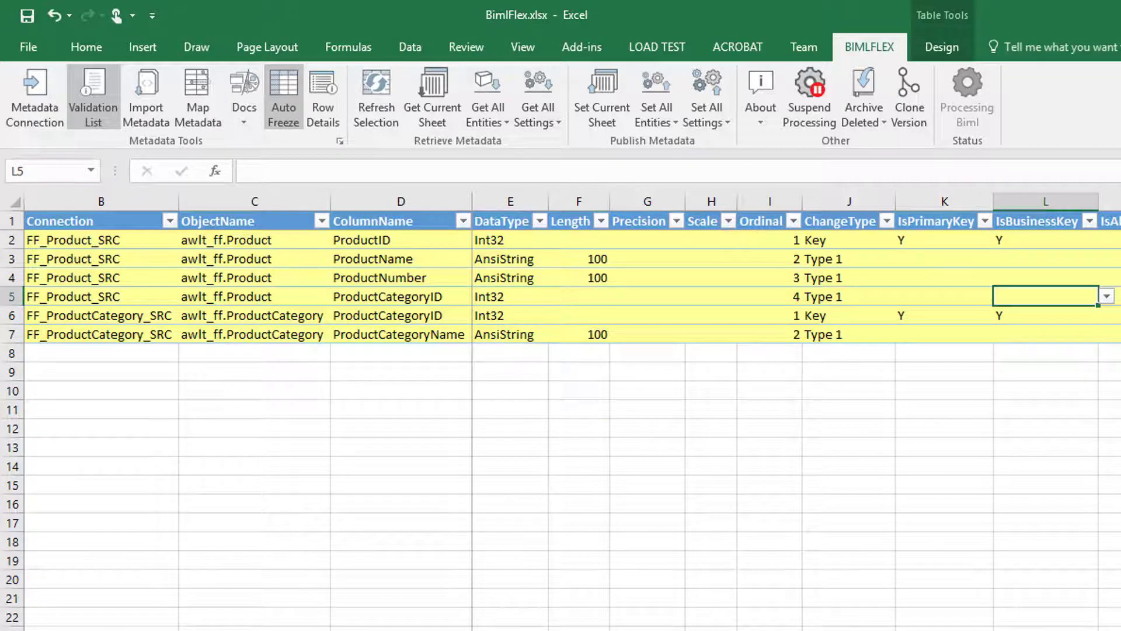
{"action": "left_click", "coordinate": [598, 94]}
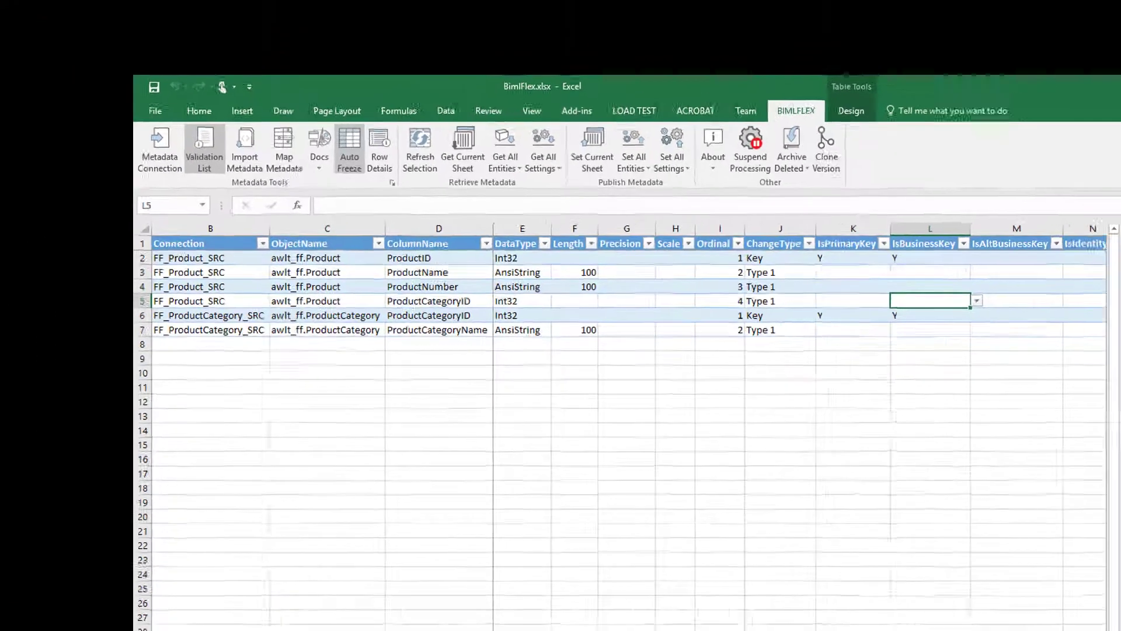
Step: Switch to BimlStudio and refresh the BimlFlex metadata of the BimlFlex_Demo project
{"action": "mouse_move", "coordinate": [646, 622]}
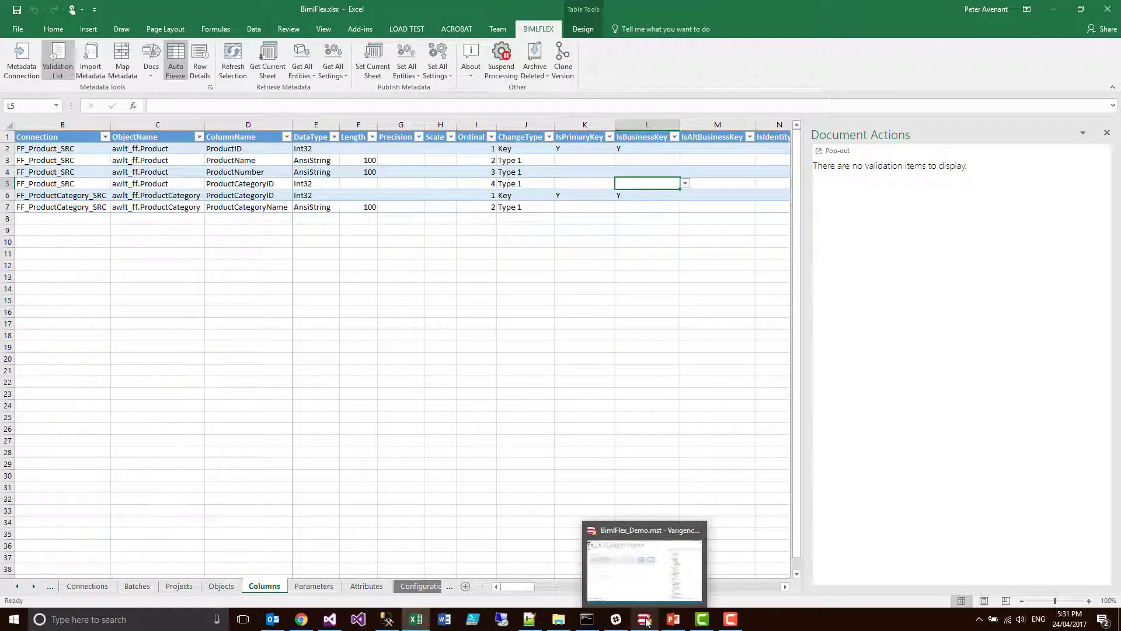
{"action": "left_click", "coordinate": [646, 621]}
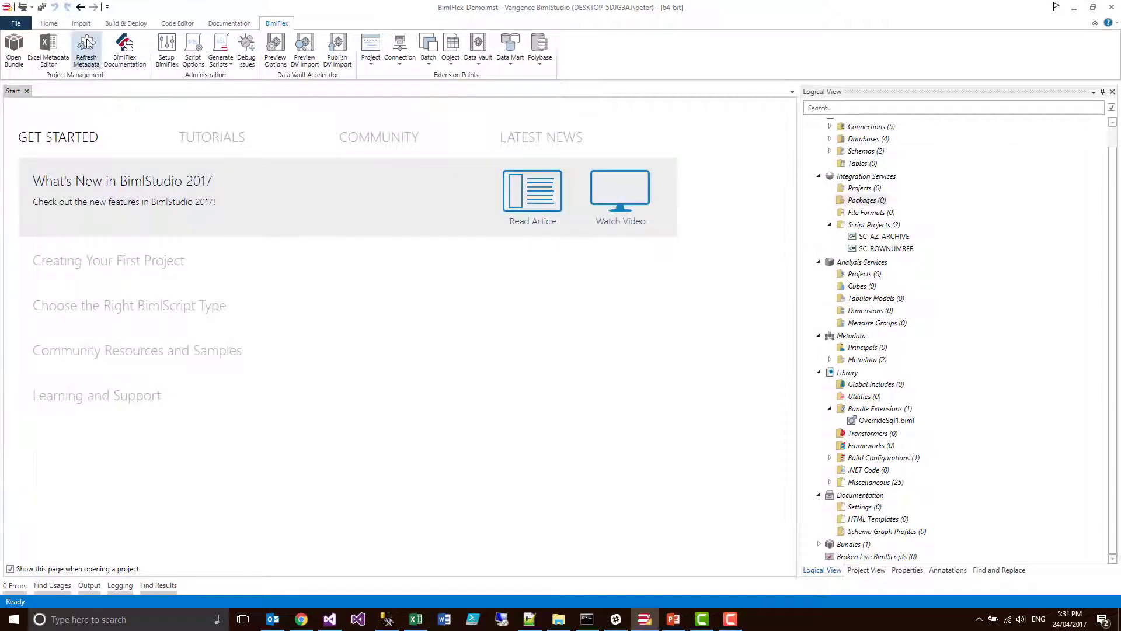
{"action": "scroll", "coordinate": [916, 250], "scroll_direction": "up", "scroll_amount": 1}
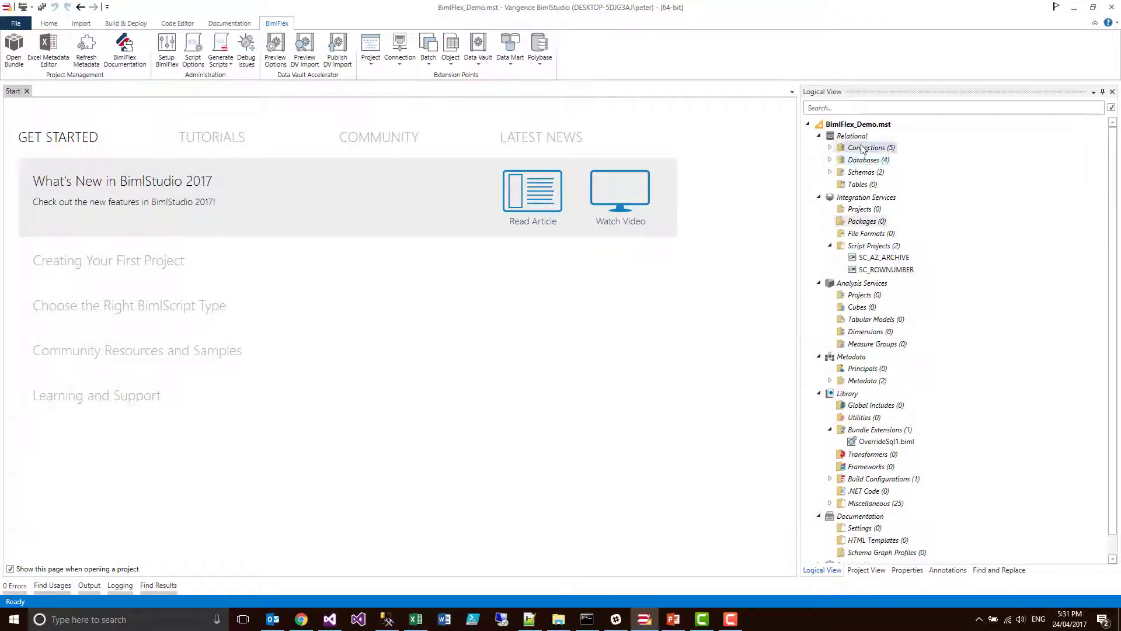
{"action": "left_click", "coordinate": [86, 50]}
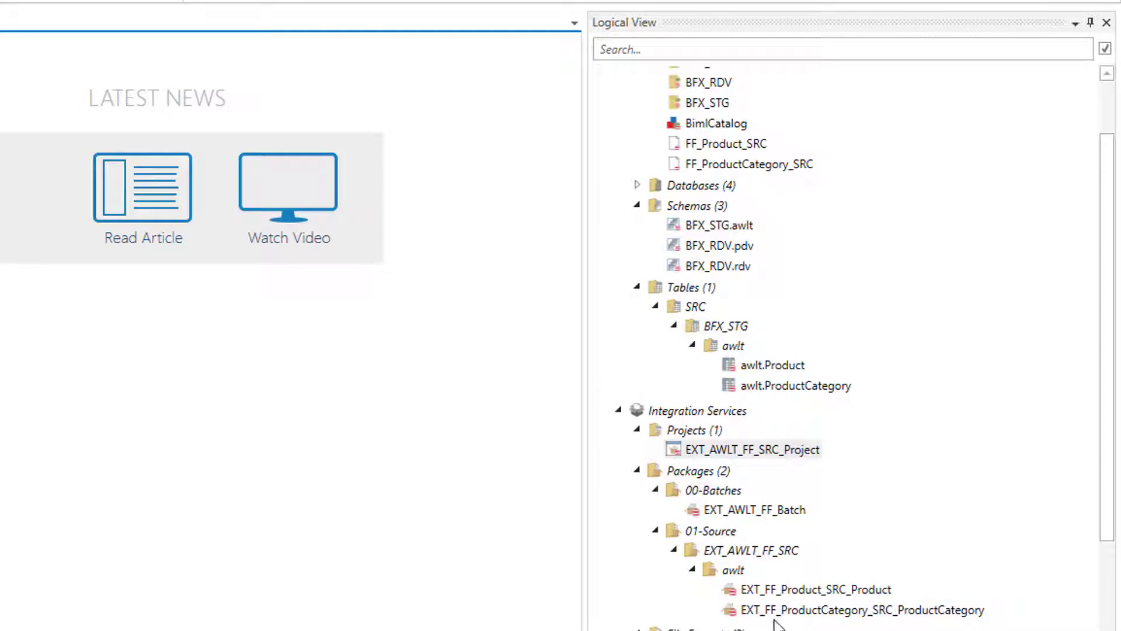
Step: Examine the generated connections, schemas, tables and packages in the project tree, collapsing the Connections and Schemas nodes
{"action": "scroll", "coordinate": [733, 388], "scroll_direction": "up", "scroll_amount": 1}
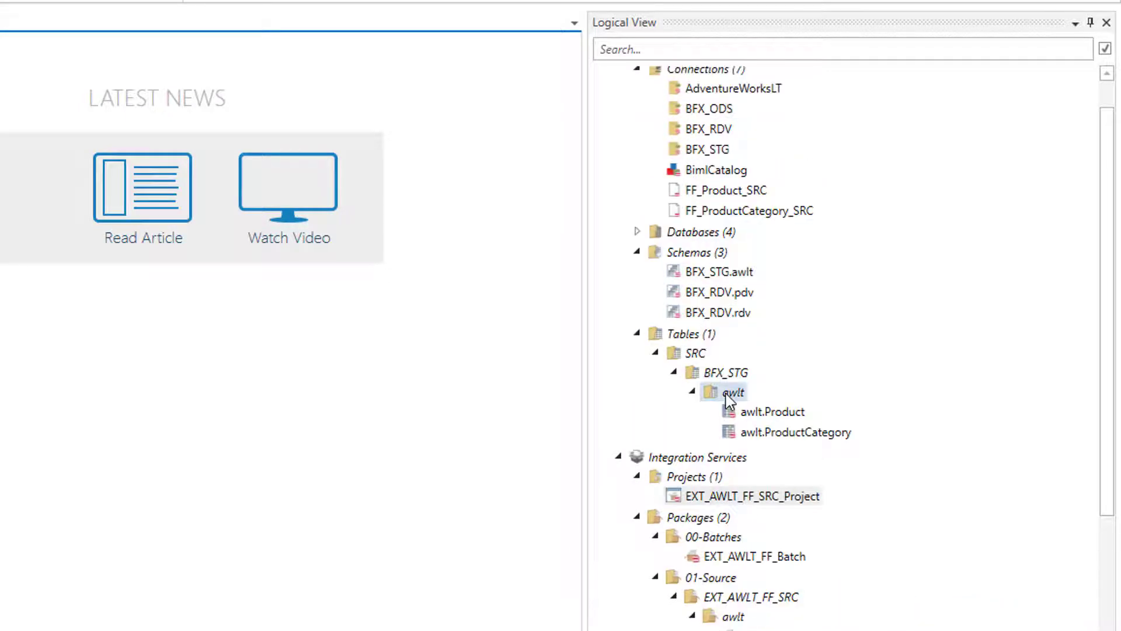
{"action": "scroll", "coordinate": [728, 397], "scroll_direction": "up", "scroll_amount": 1}
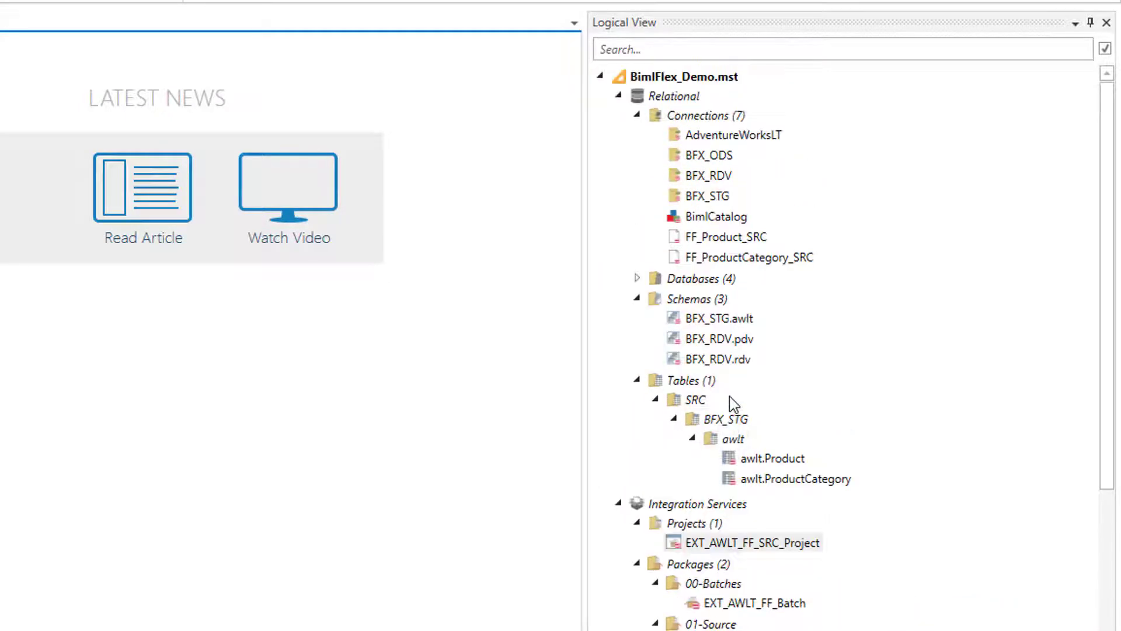
{"action": "left_click", "coordinate": [637, 115]}
{"action": "left_click", "coordinate": [638, 157]}
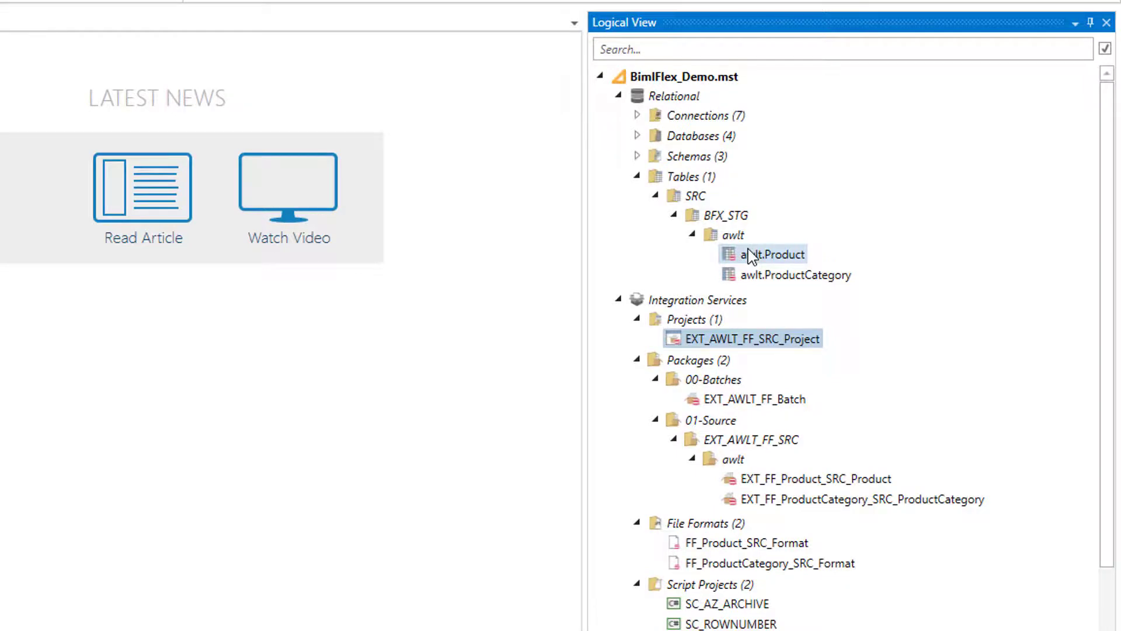
Step: Switch back to the BimlFlex workbook in Excel and examine the UseRecordSourceAsSchema setting on the Configurations sheet
{"action": "left_click", "coordinate": [415, 619]}
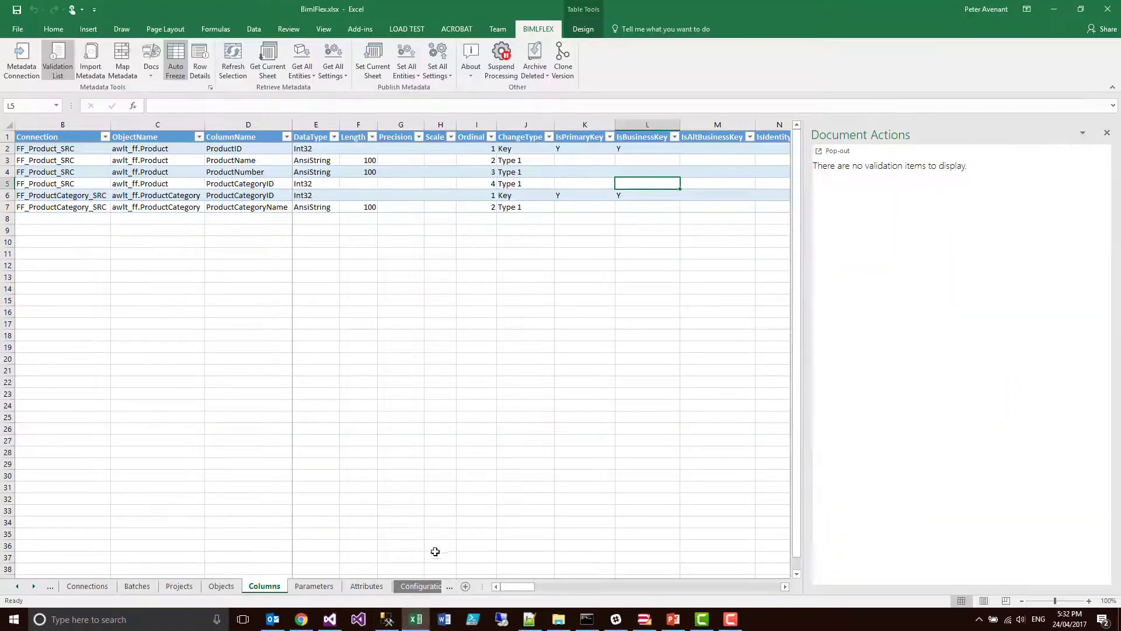
{"action": "left_click", "coordinate": [420, 586]}
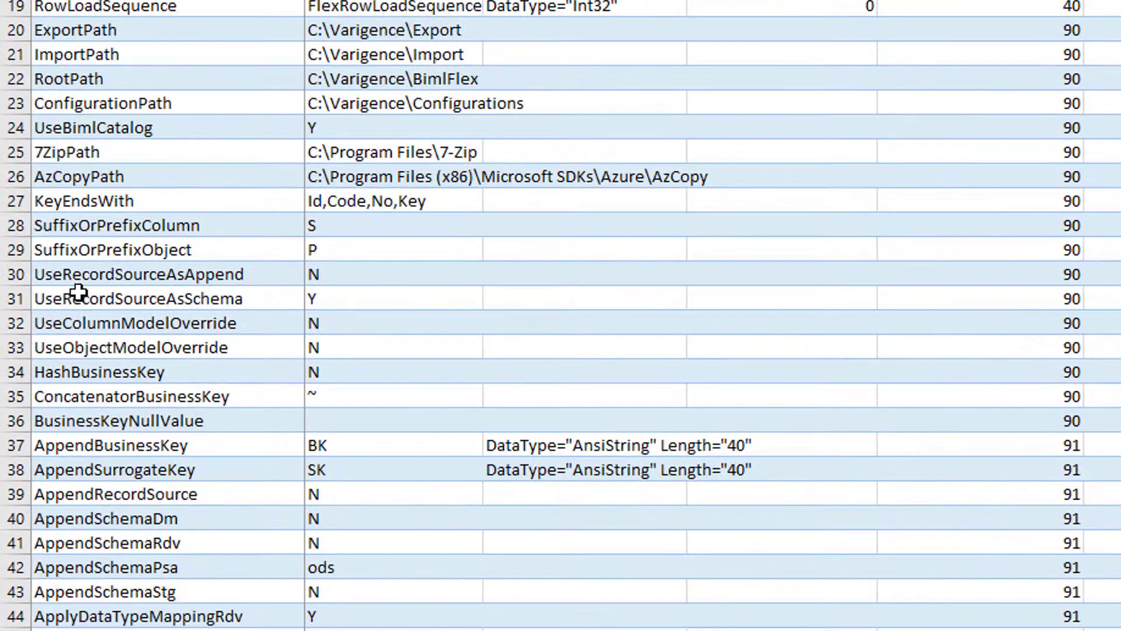
{"action": "left_click_drag", "start_coordinate": [72, 305], "coordinate": [431, 310]}
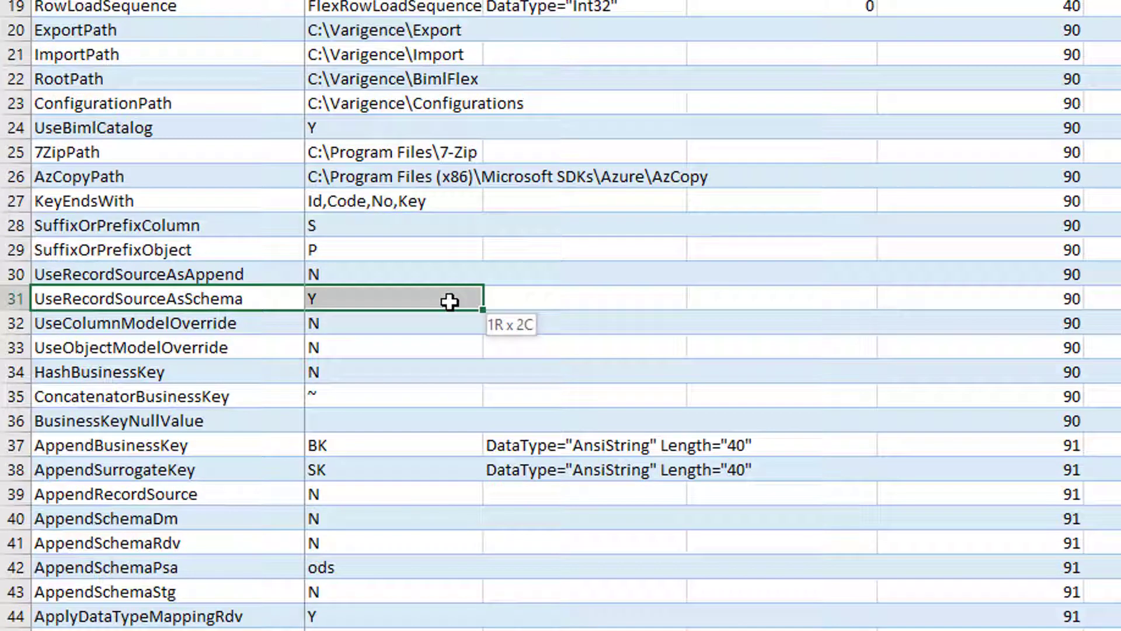
{"action": "left_click_drag", "start_coordinate": [449, 301], "coordinate": [449, 301]}
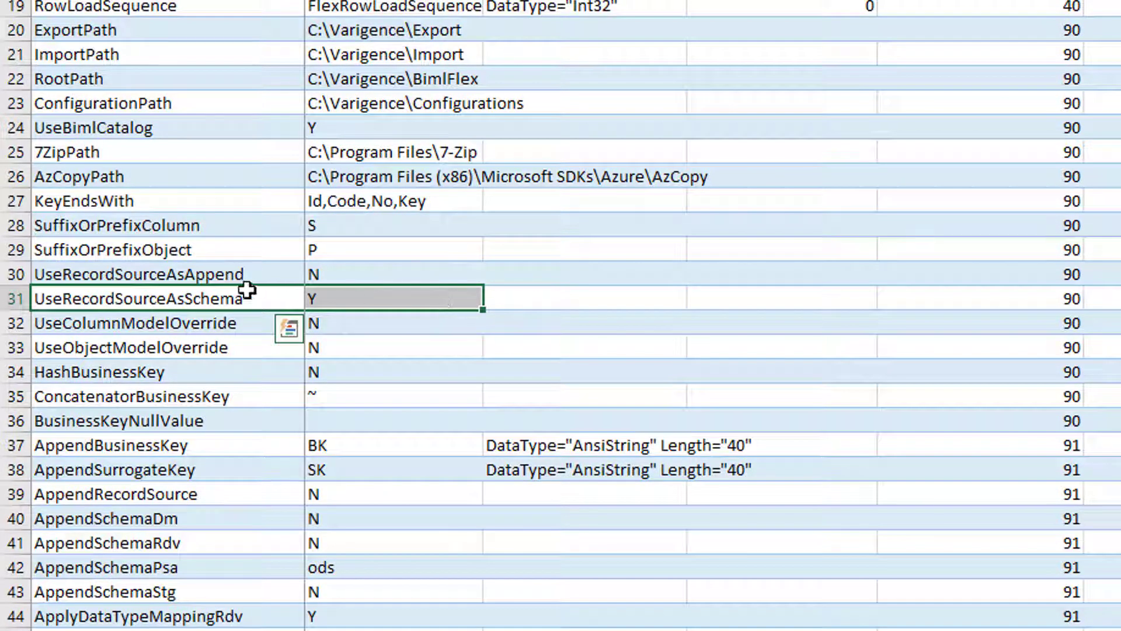
{"action": "left_click", "coordinate": [232, 320]}
{"action": "left_click_drag", "start_coordinate": [214, 299], "coordinate": [314, 297]}
{"action": "type", "text": "Y"}
{"action": "key", "text": "Return"}
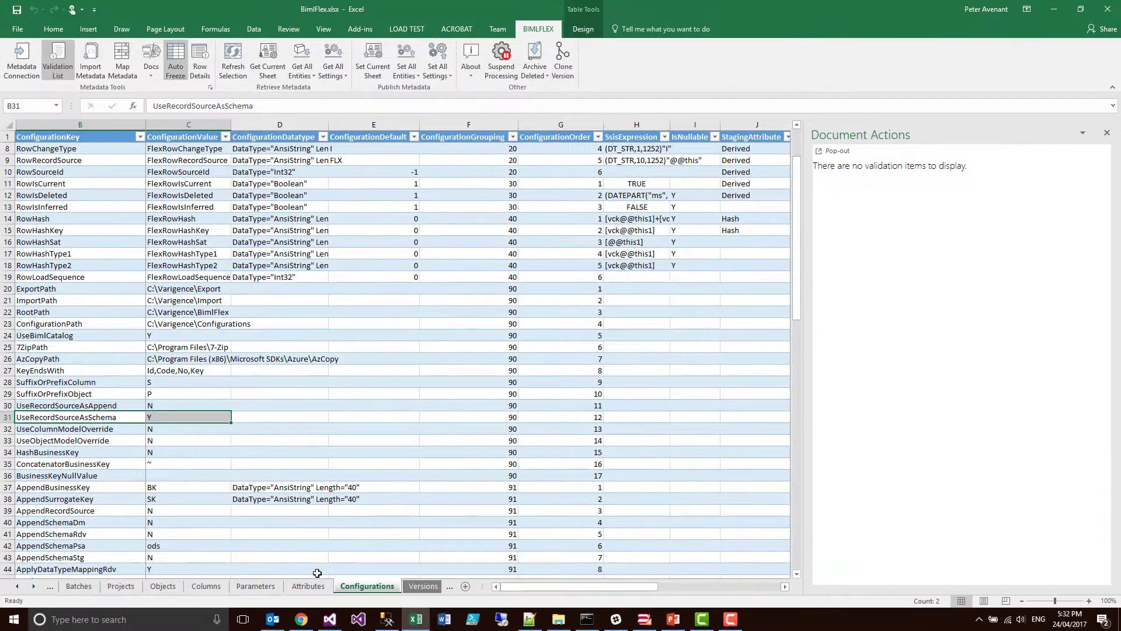
Step: Enter the attribute key UseRecordSourceAsSchemaConfigurationValue with value N in the Attributes sheet and fit the AttributeKey column width
{"action": "left_click", "coordinate": [314, 586]}
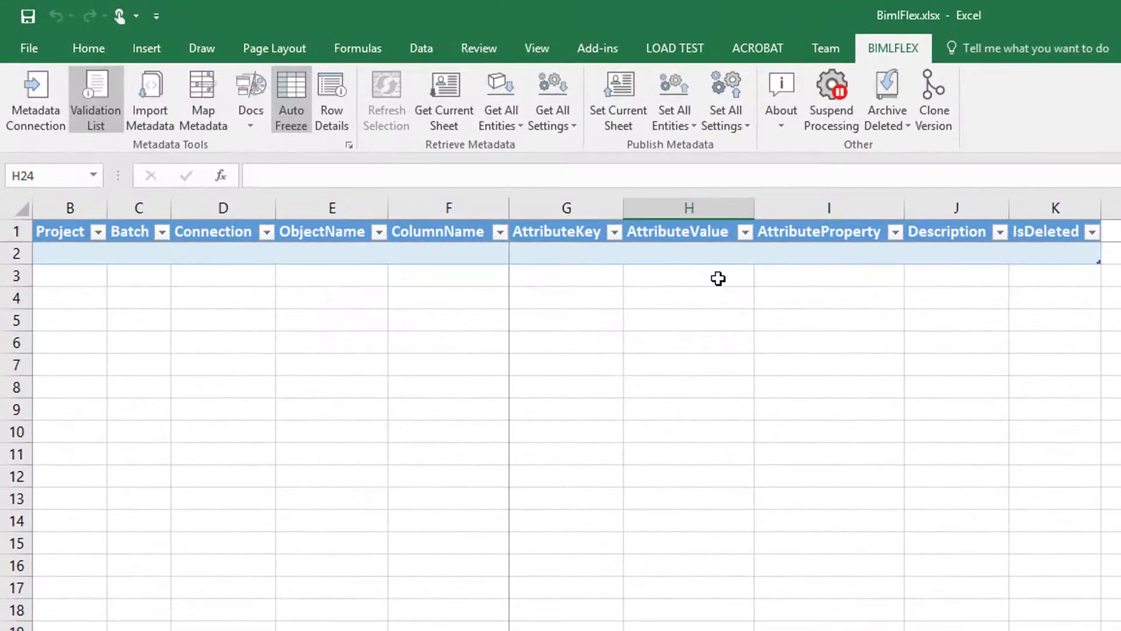
{"action": "left_click", "coordinate": [543, 253]}
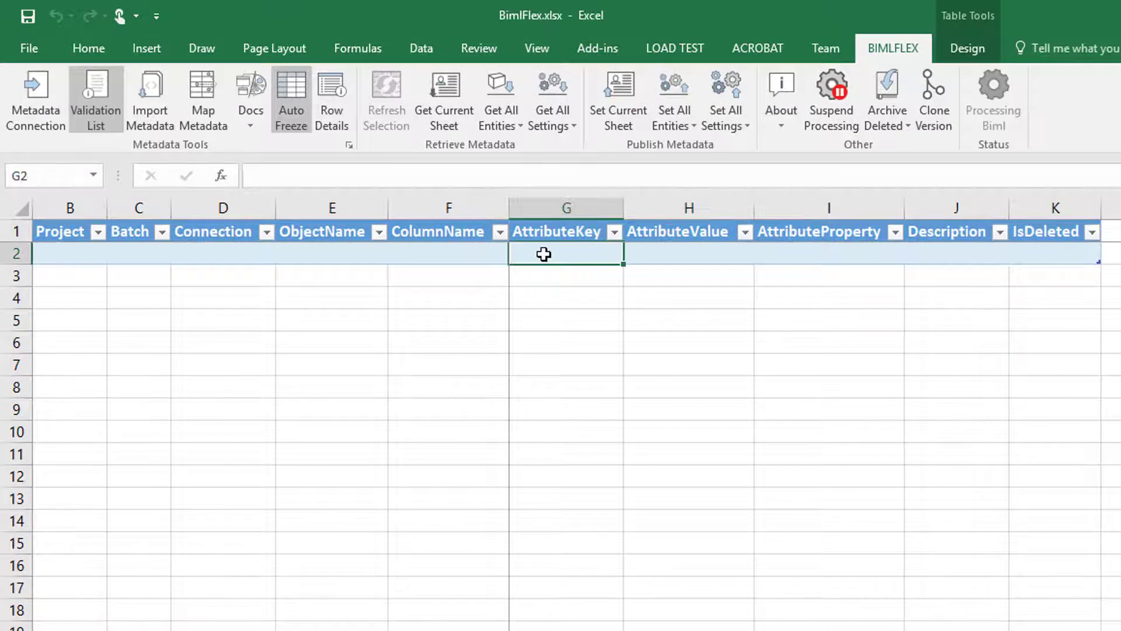
{"action": "type", "text": "UseRecordSourceAsSchemaConfigurationValue\tN"}
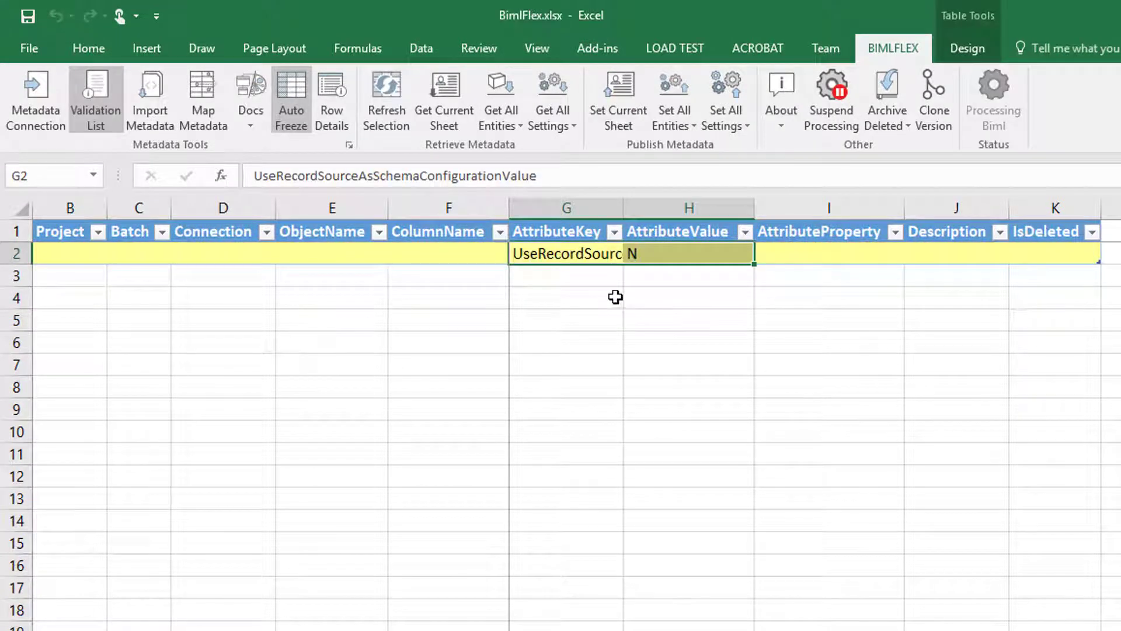
{"action": "double_click", "coordinate": [623, 208]}
{"action": "left_click", "coordinate": [676, 252]}
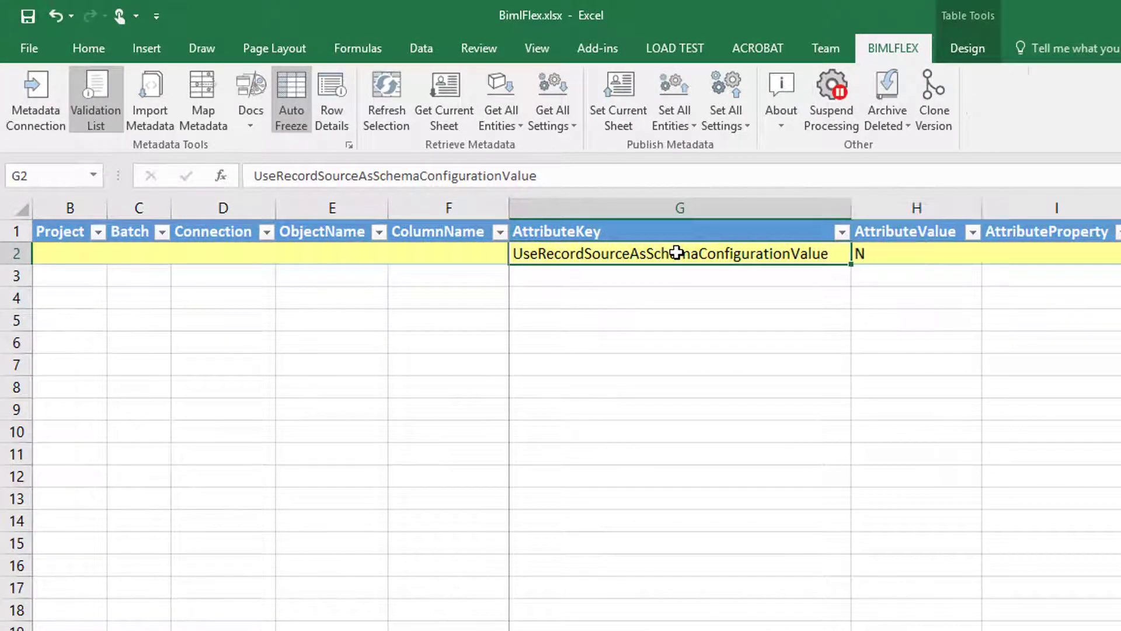
Step: Compare the new attribute key with the UseRecordSourceAsSchema key and its value on the Configurations sheet
{"action": "left_click", "coordinate": [534, 184]}
{"action": "left_click_drag", "start_coordinate": [419, 175], "coordinate": [254, 176]}
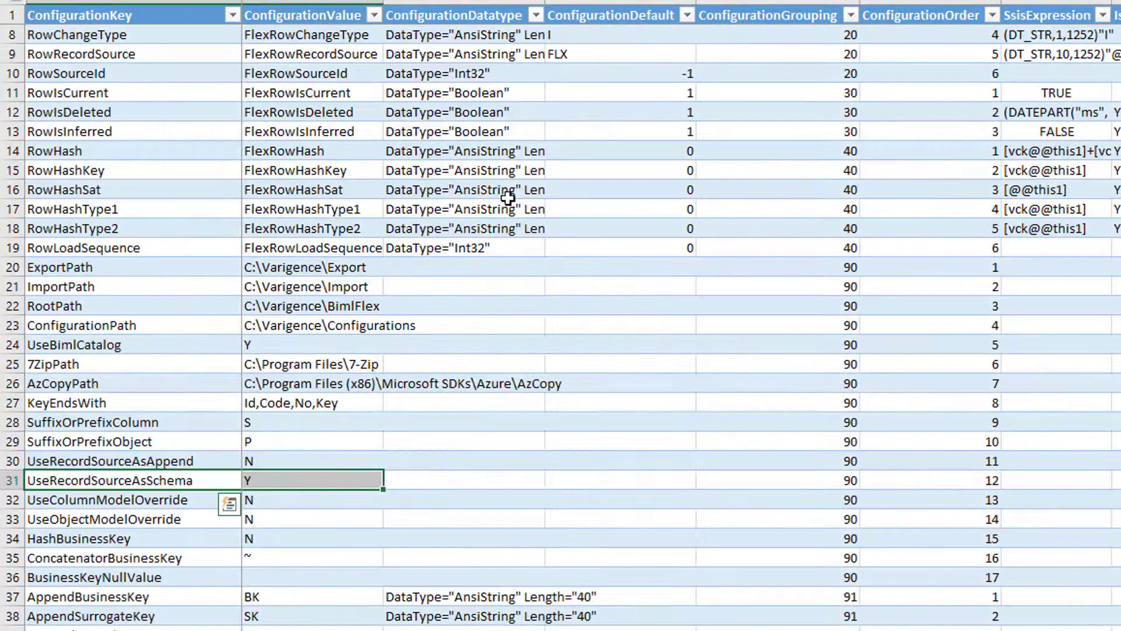
{"action": "left_click", "coordinate": [89, 480]}
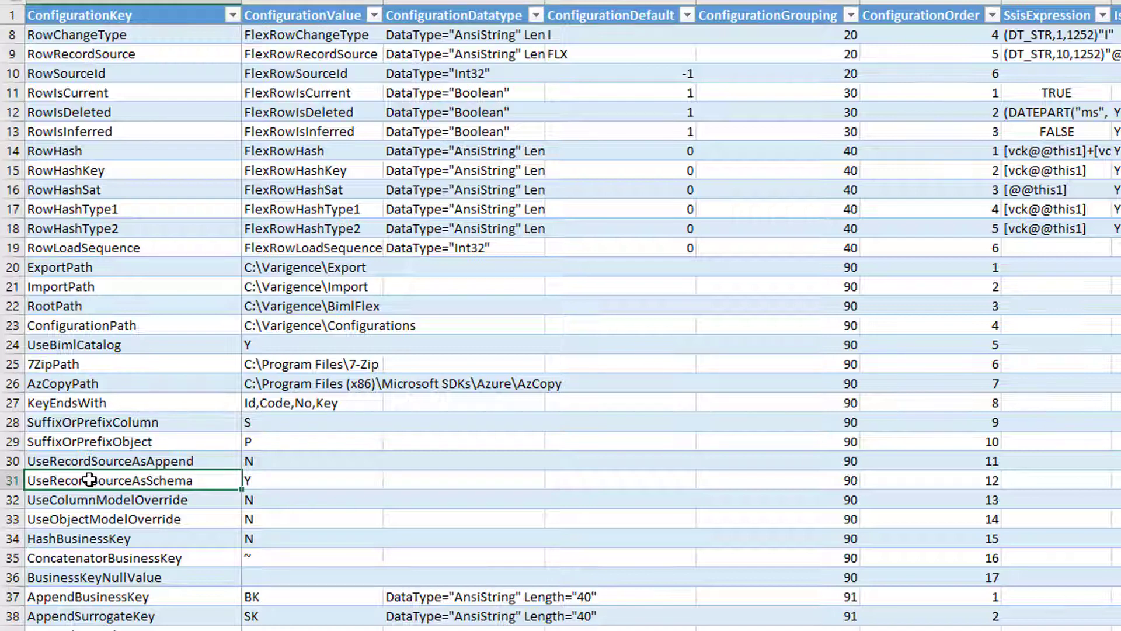
{"action": "left_click", "coordinate": [277, 480]}
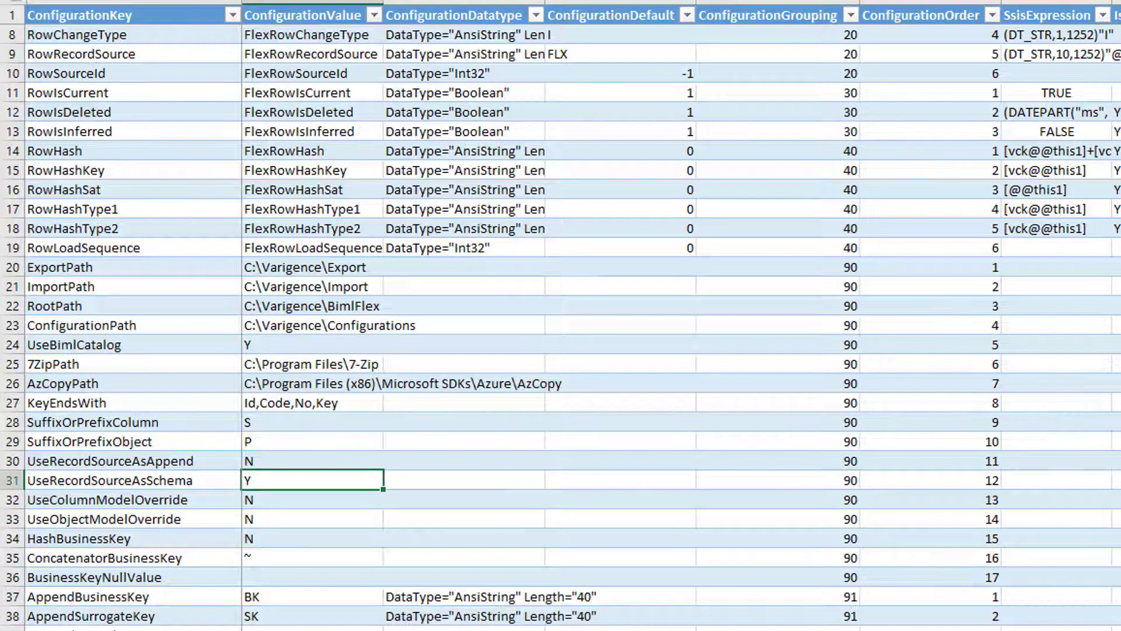
{"action": "left_click", "coordinate": [671, 629]}
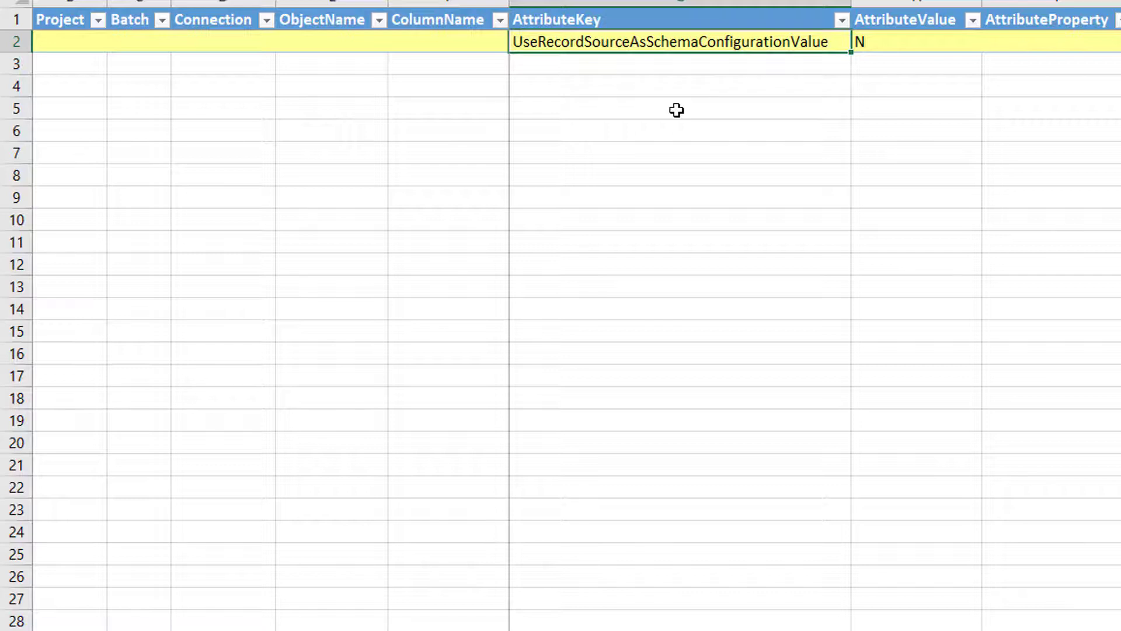
Step: Add a second UseRecordSourceAsSchemaConfigurationValue row with value N and assign the rows to connections FF_Product_SRC and FF_ProductCategory_SRC
{"action": "left_click", "coordinate": [649, 68]}
{"action": "type", "text": "UseRecordSourceAsSchemaConfigurationValue\tN"}
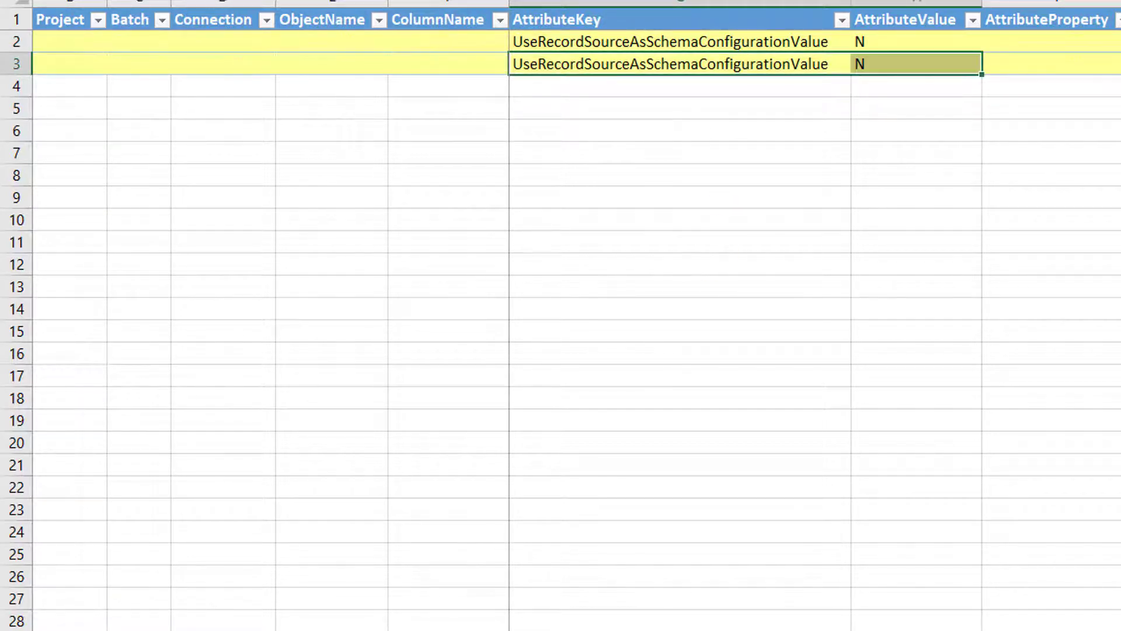
{"action": "left_click", "coordinate": [223, 43]}
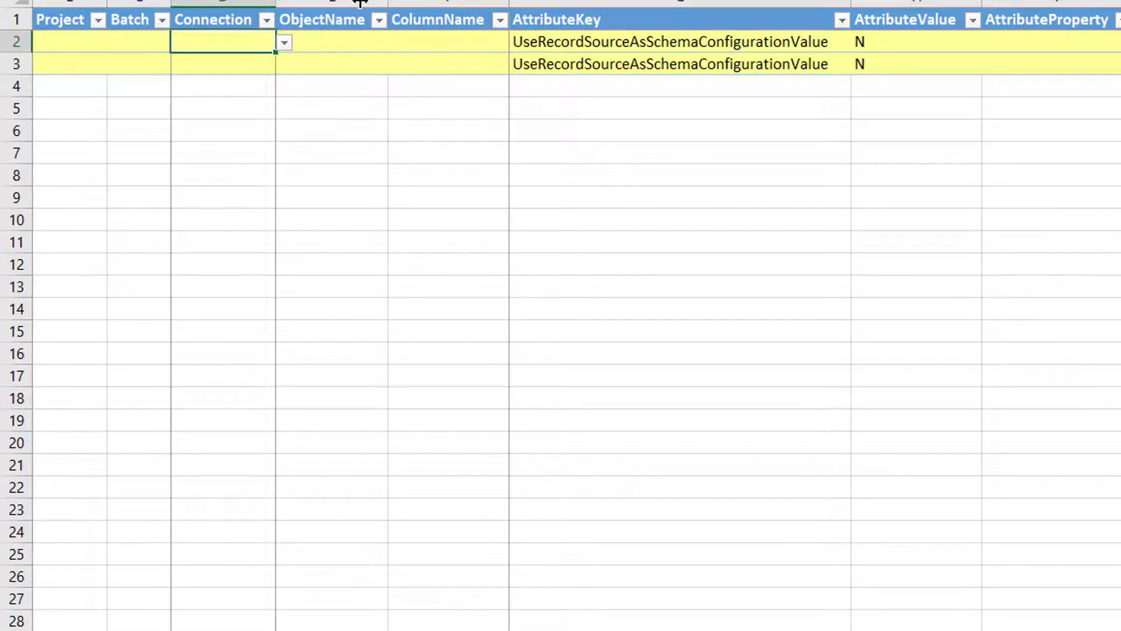
{"action": "left_click_drag", "start_coordinate": [276, 3], "coordinate": [359, 3]}
{"action": "left_click", "coordinate": [368, 44]}
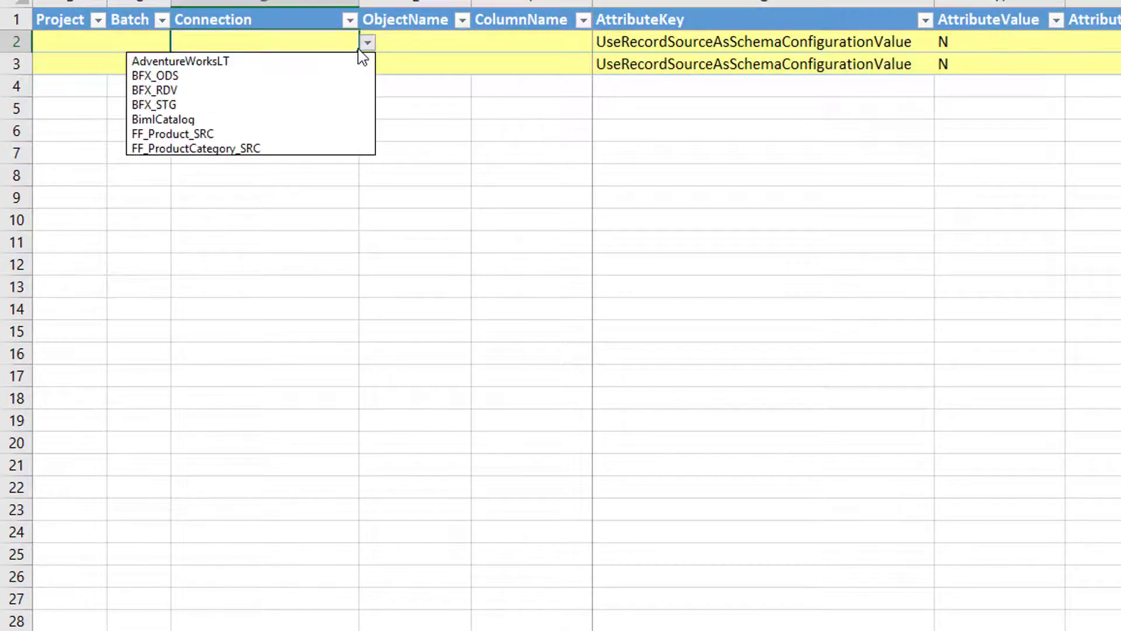
{"action": "left_click", "coordinate": [233, 134]}
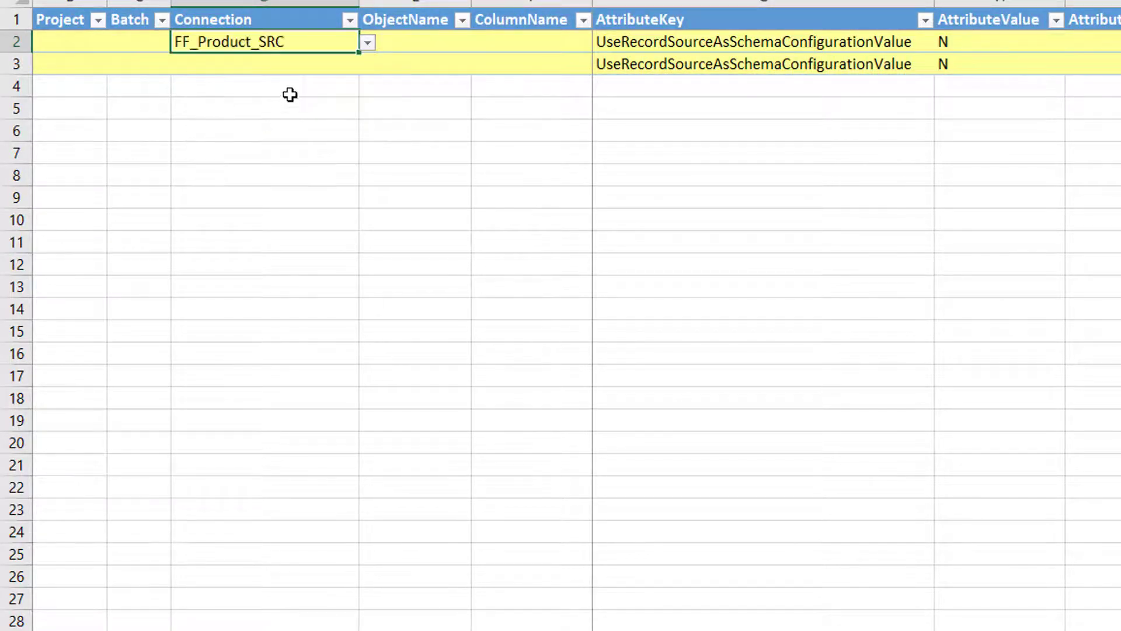
{"action": "left_click", "coordinate": [327, 64]}
{"action": "left_click", "coordinate": [367, 65]}
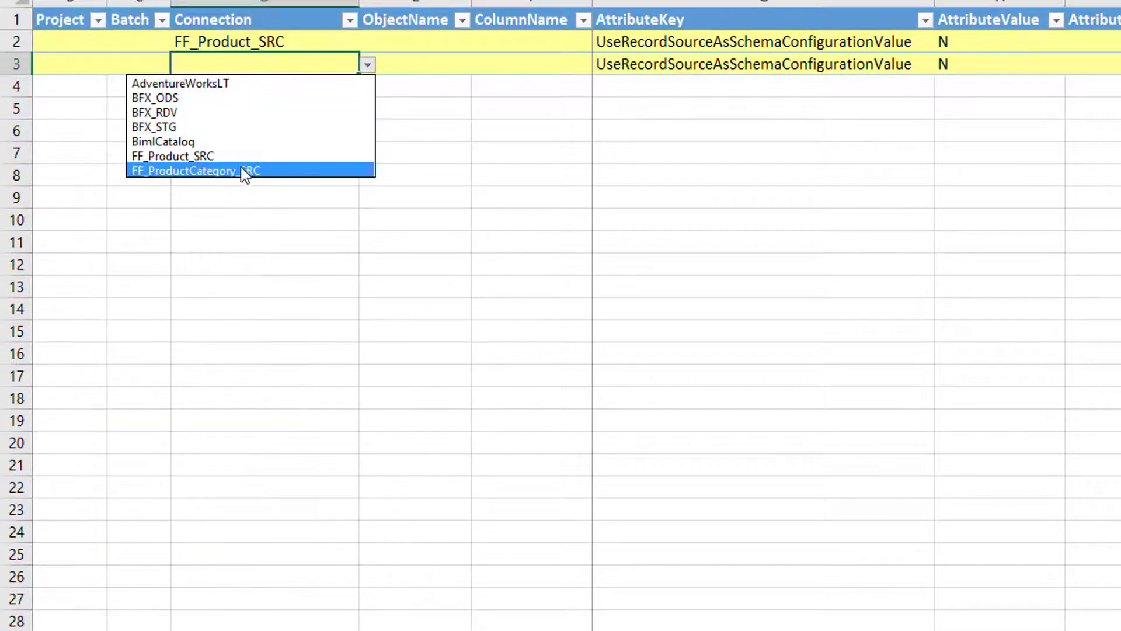
{"action": "left_click", "coordinate": [242, 170]}
Step: Publish the Attributes sheet with both attribute override rows to the metadata database
{"action": "key", "text": "ctrl+a"}
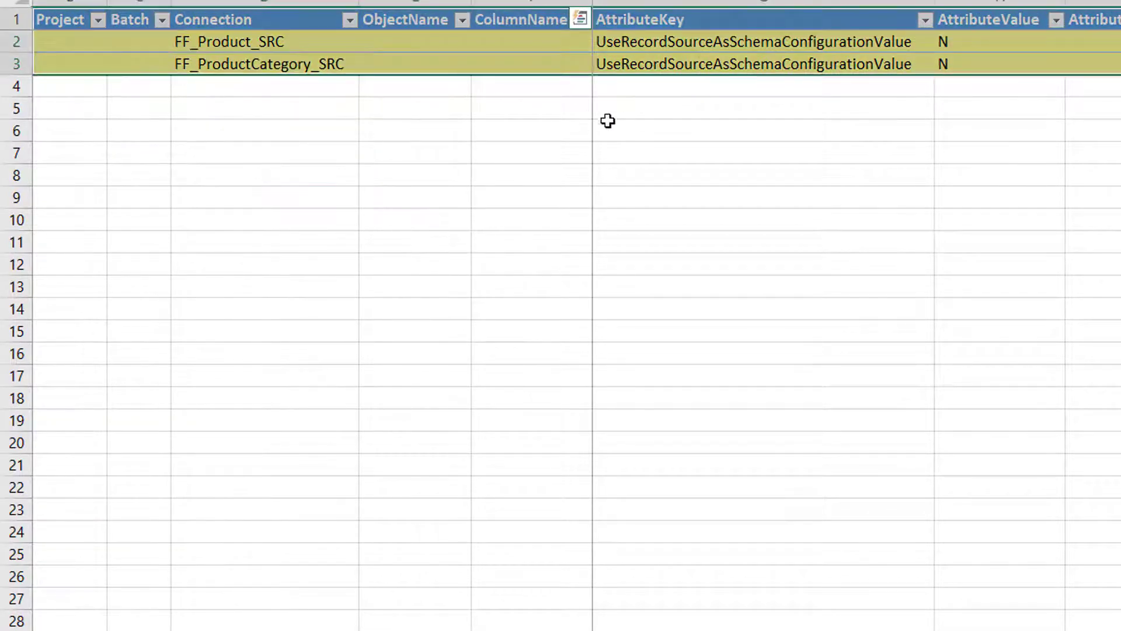
{"action": "left_click", "coordinate": [668, 64]}
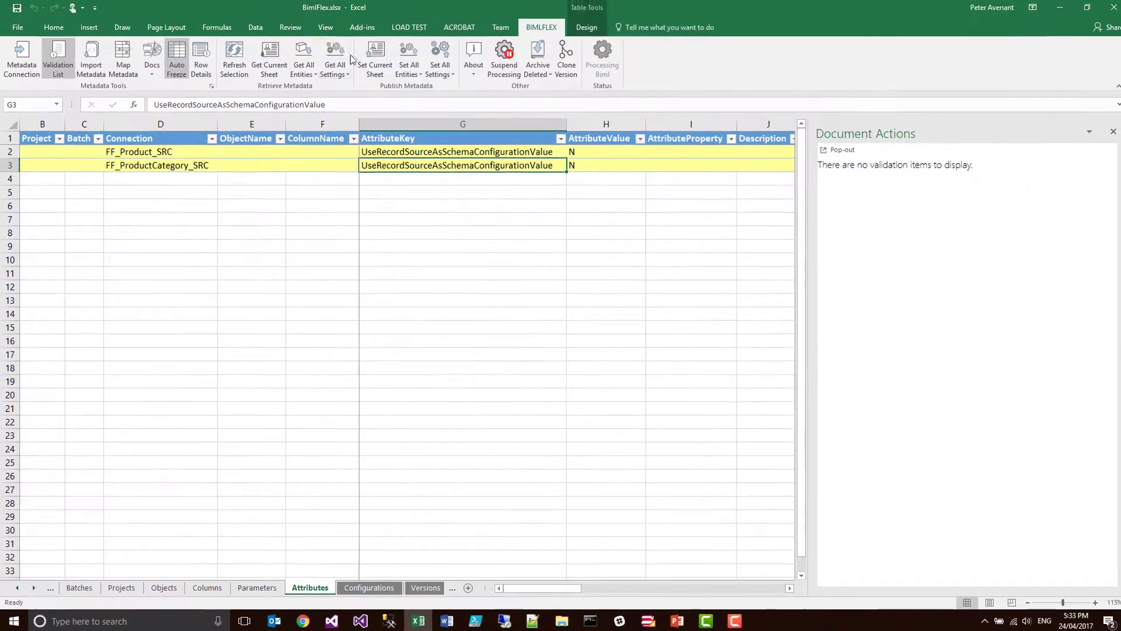
{"action": "left_click", "coordinate": [378, 53]}
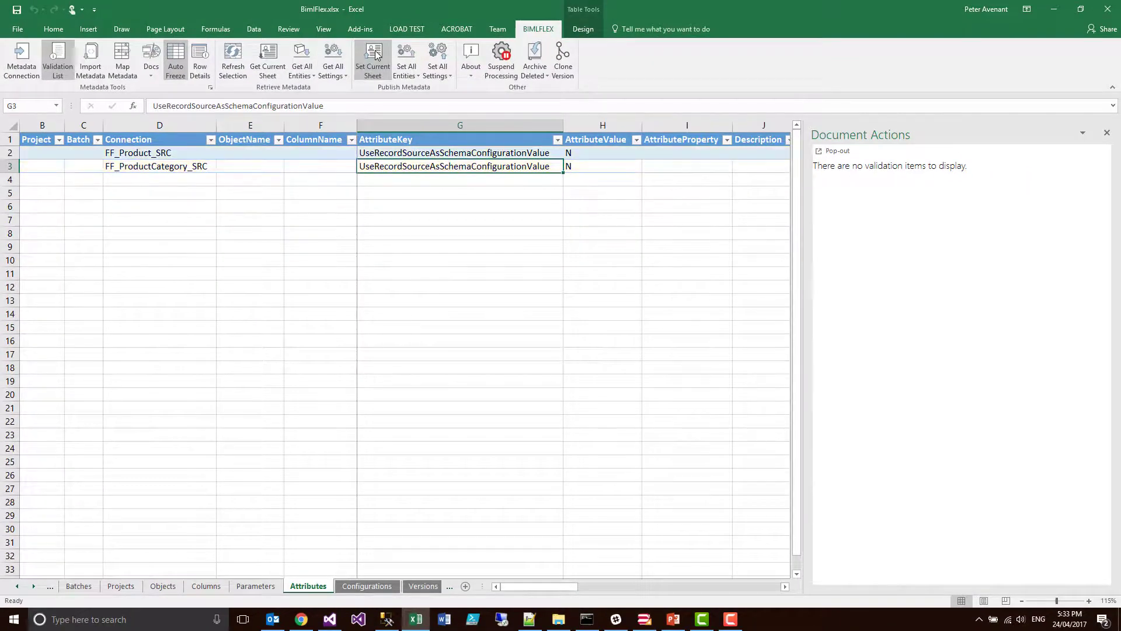
Step: Switch to BimlStudio, refresh the metadata and build the BimlFlex_Demo project
{"action": "left_click", "coordinate": [648, 625]}
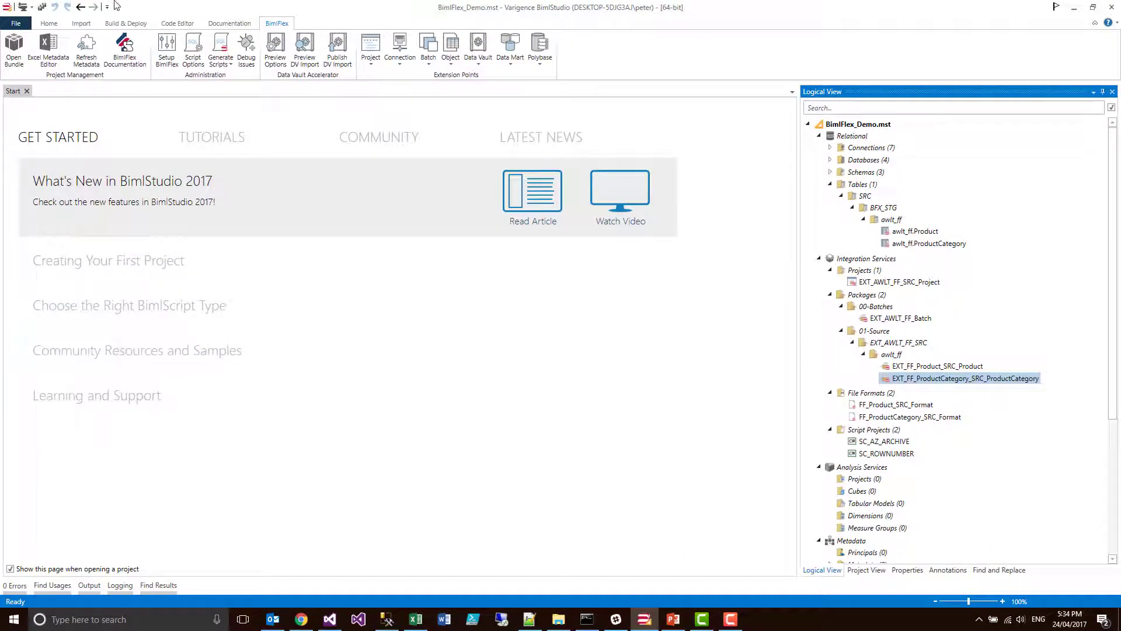
{"action": "left_click", "coordinate": [23, 7]}
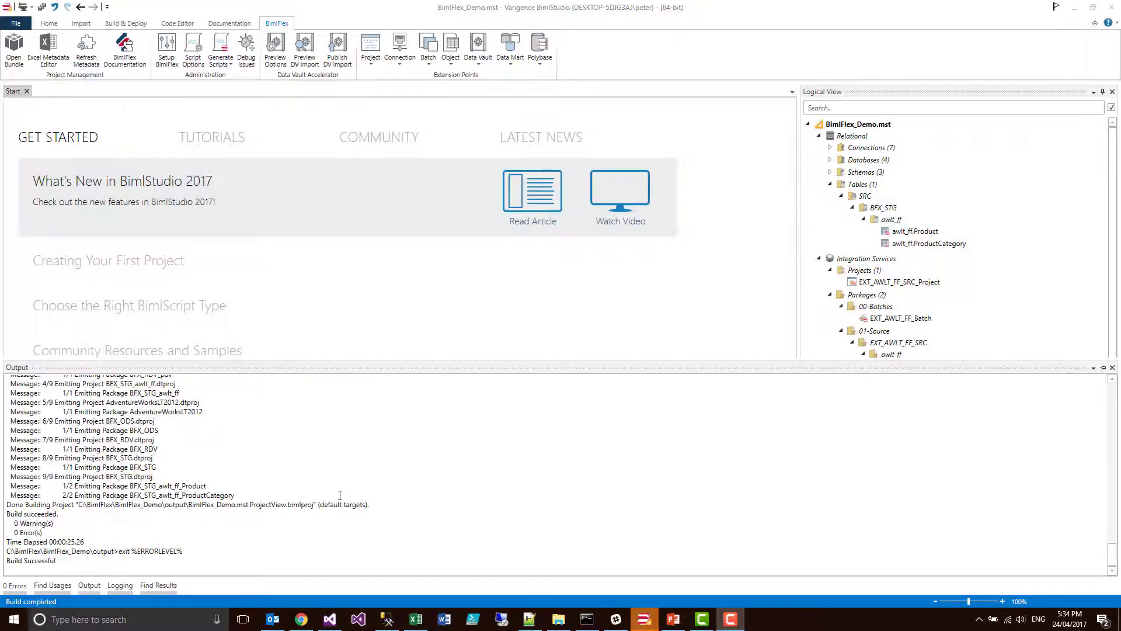
Step: Switch to Visual Studio and examine the Execute Package tasks for both product extracts in EXT_AWLT_FF_Batch.dtsx
{"action": "left_click", "coordinate": [329, 619]}
{"action": "left_click", "coordinate": [532, 338]}
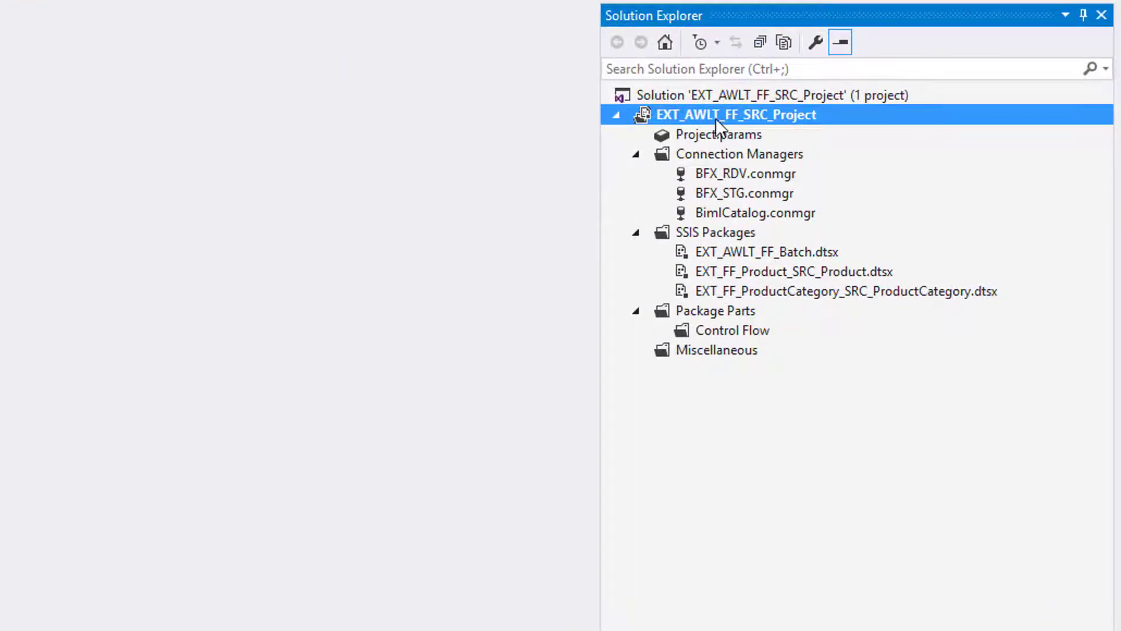
{"action": "double_click", "coordinate": [737, 250]}
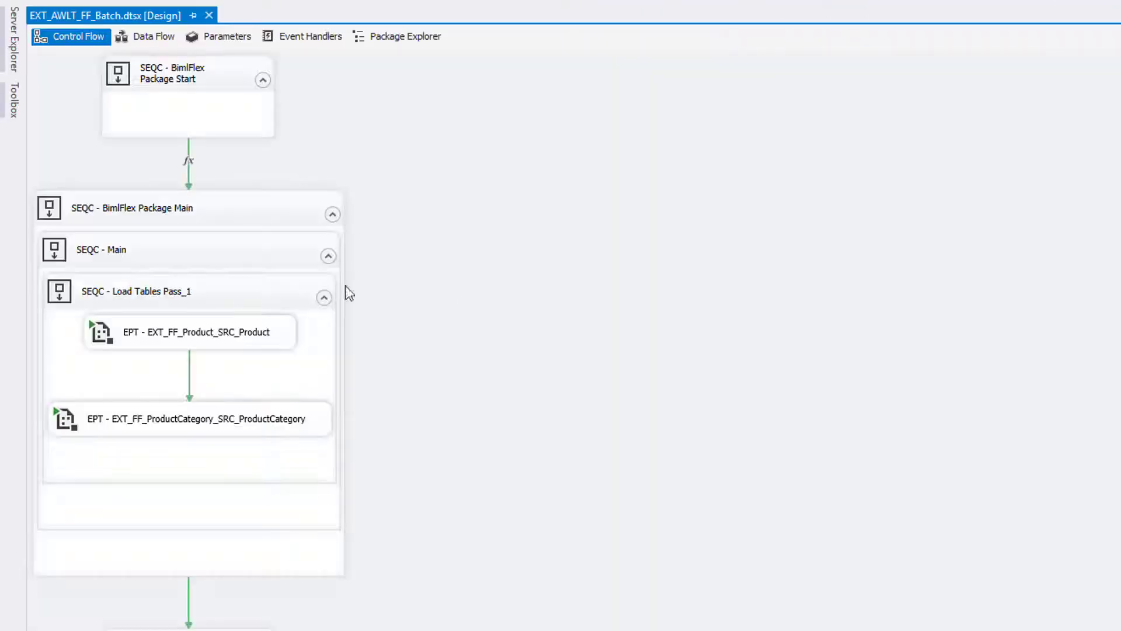
{"action": "left_click", "coordinate": [175, 339]}
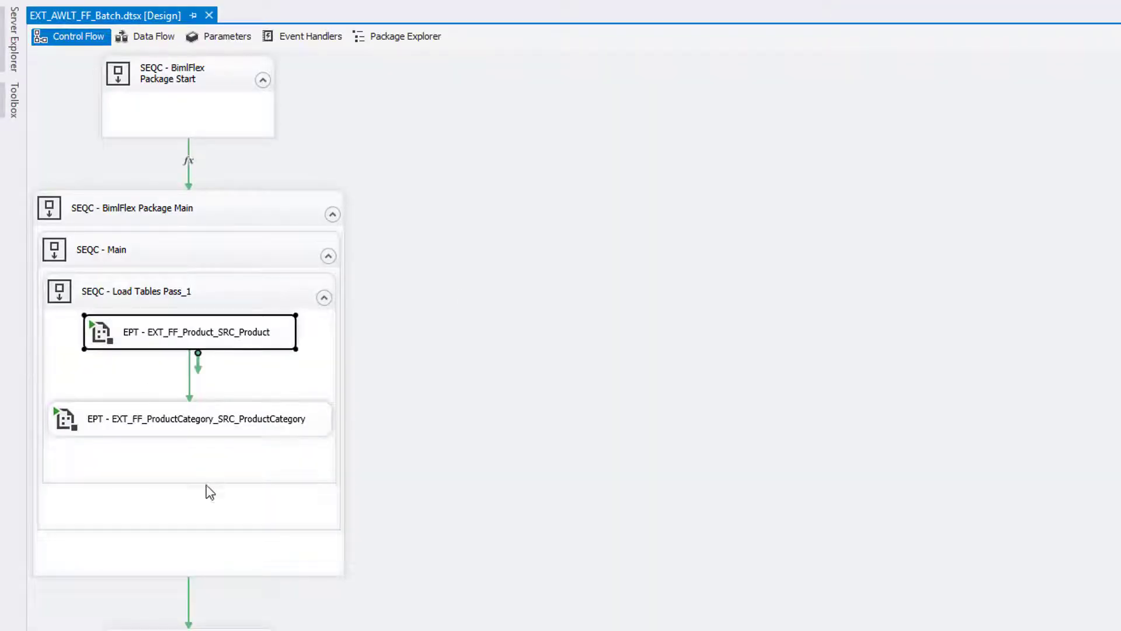
{"action": "left_click", "coordinate": [218, 420]}
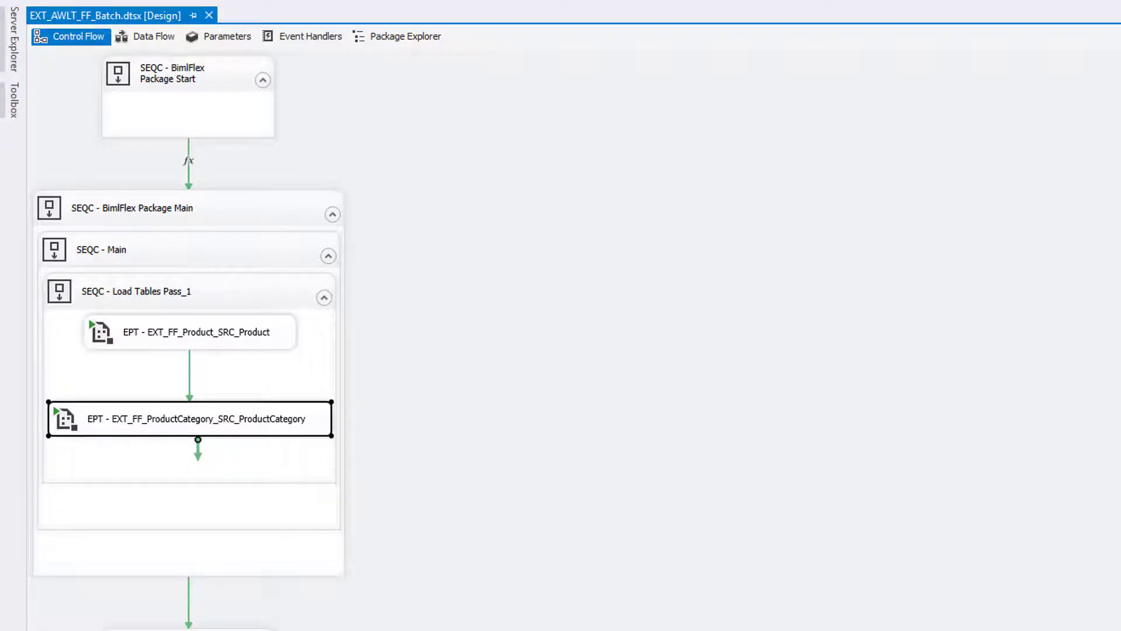
Step: Examine the folder, file mask and Directory expression of the FF_Product_SRC Foreach Loop in the EXT_FF_Product_SRC_Product package
{"action": "double_click", "coordinate": [1115, 408]}
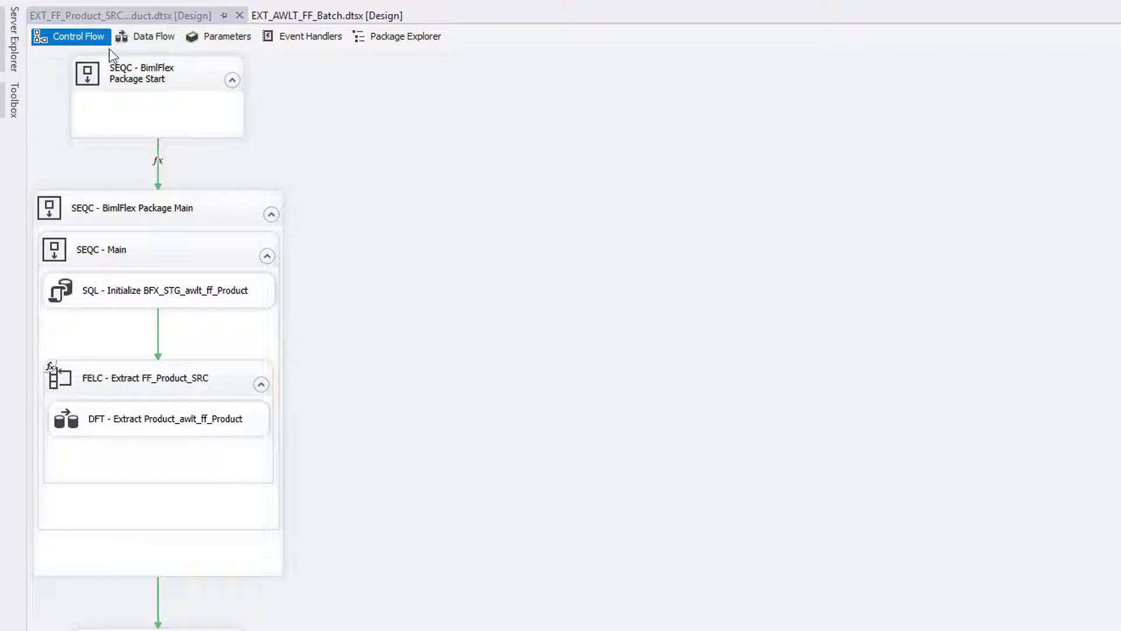
{"action": "scroll", "coordinate": [426, 523], "scroll_direction": "up", "scroll_amount": 2, "text": "ctrl"}
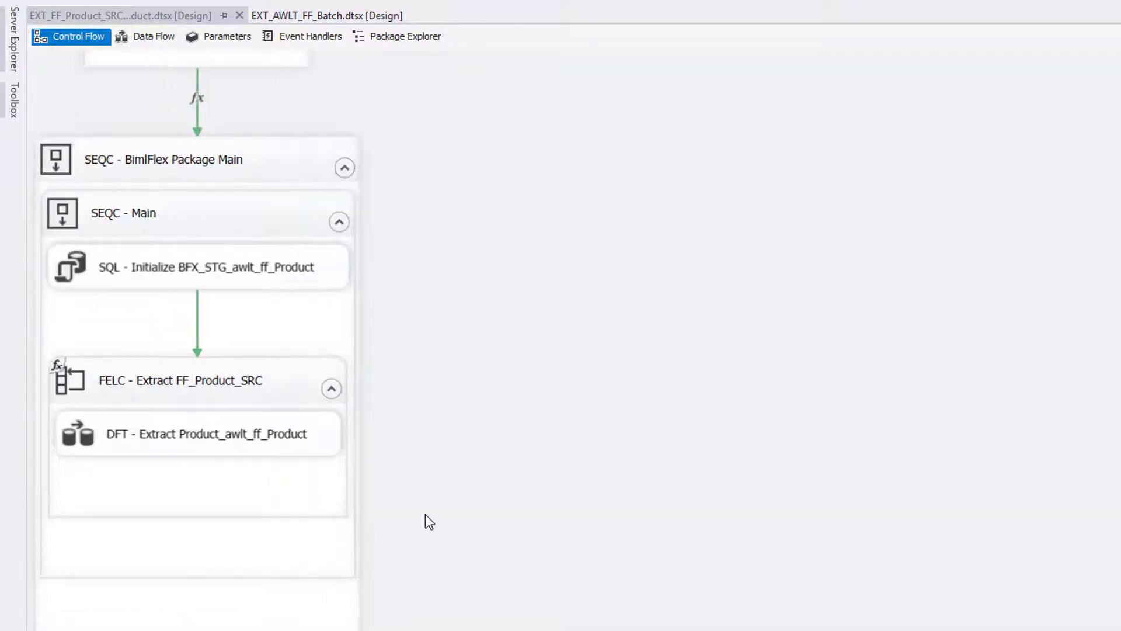
{"action": "left_click", "coordinate": [144, 383]}
{"action": "double_click", "coordinate": [142, 377]}
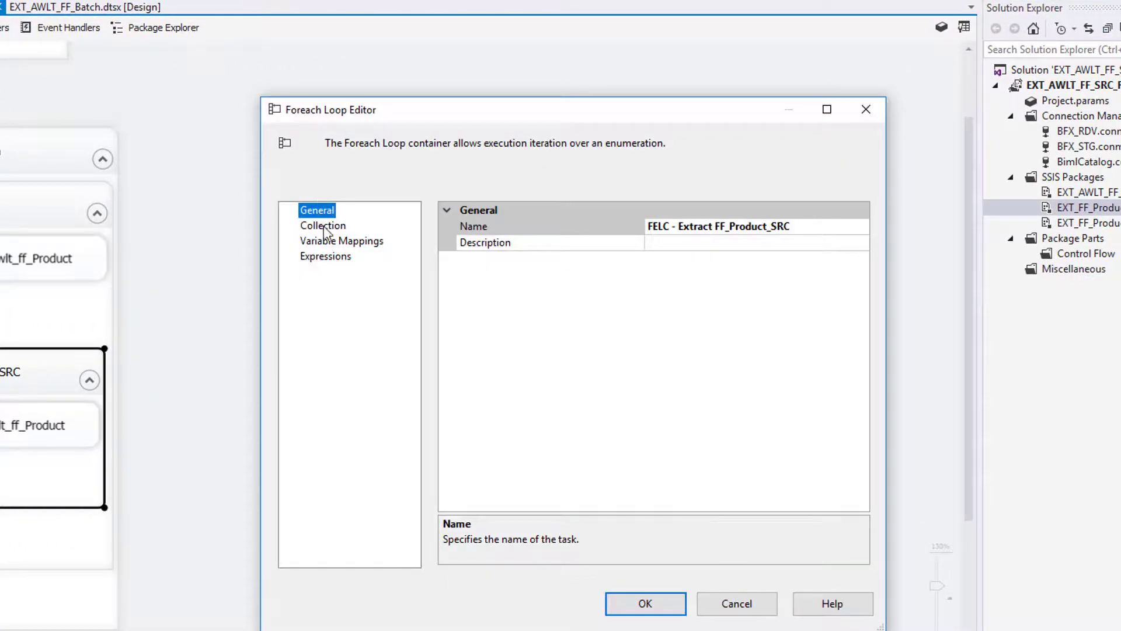
{"action": "left_click", "coordinate": [324, 227]}
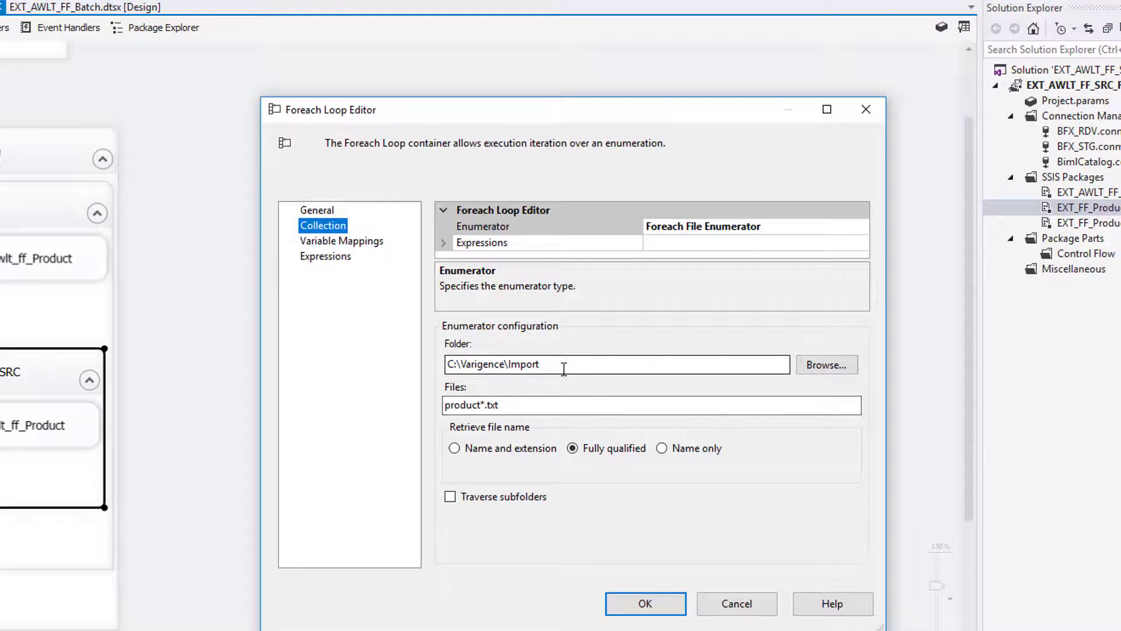
{"action": "left_click_drag", "start_coordinate": [549, 364], "coordinate": [425, 362]}
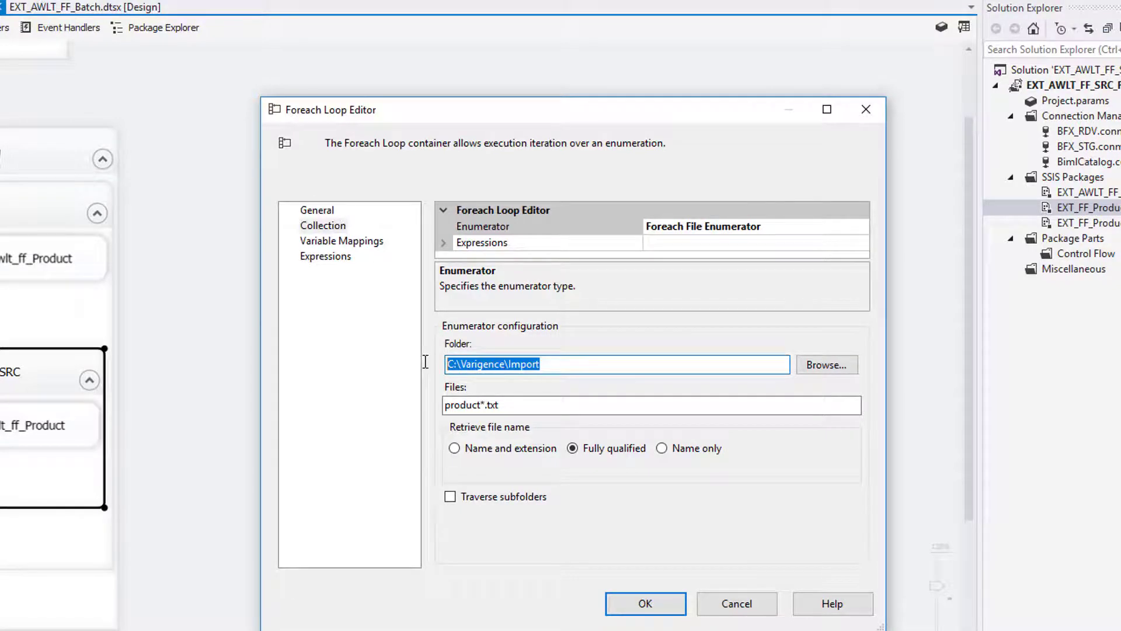
{"action": "left_click_drag", "start_coordinate": [531, 405], "coordinate": [439, 401]}
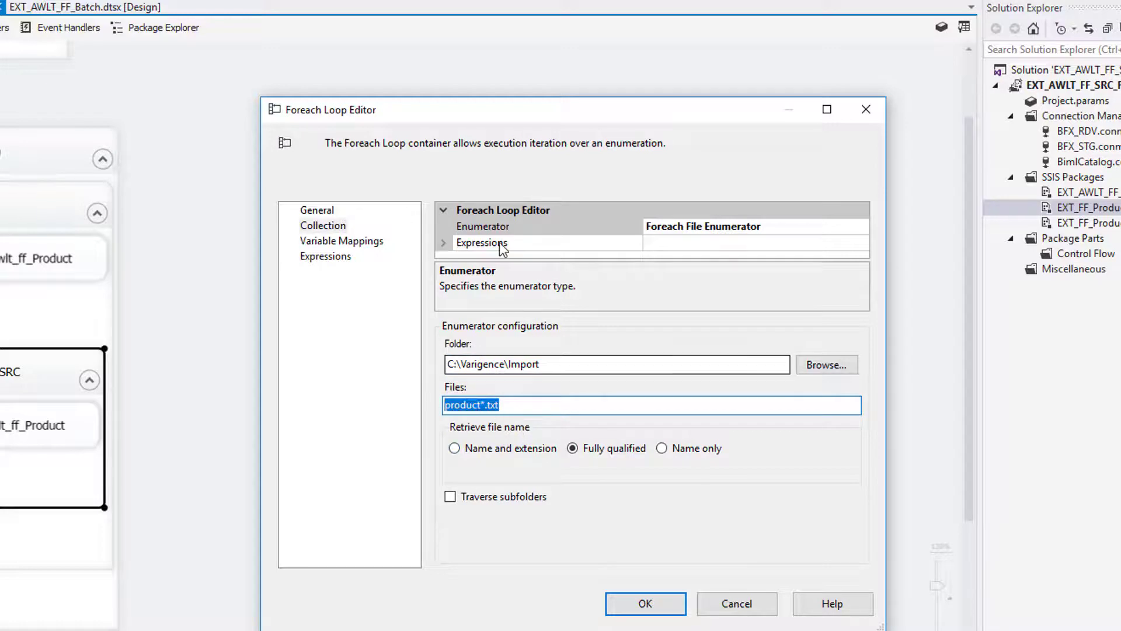
{"action": "left_click", "coordinate": [443, 242]}
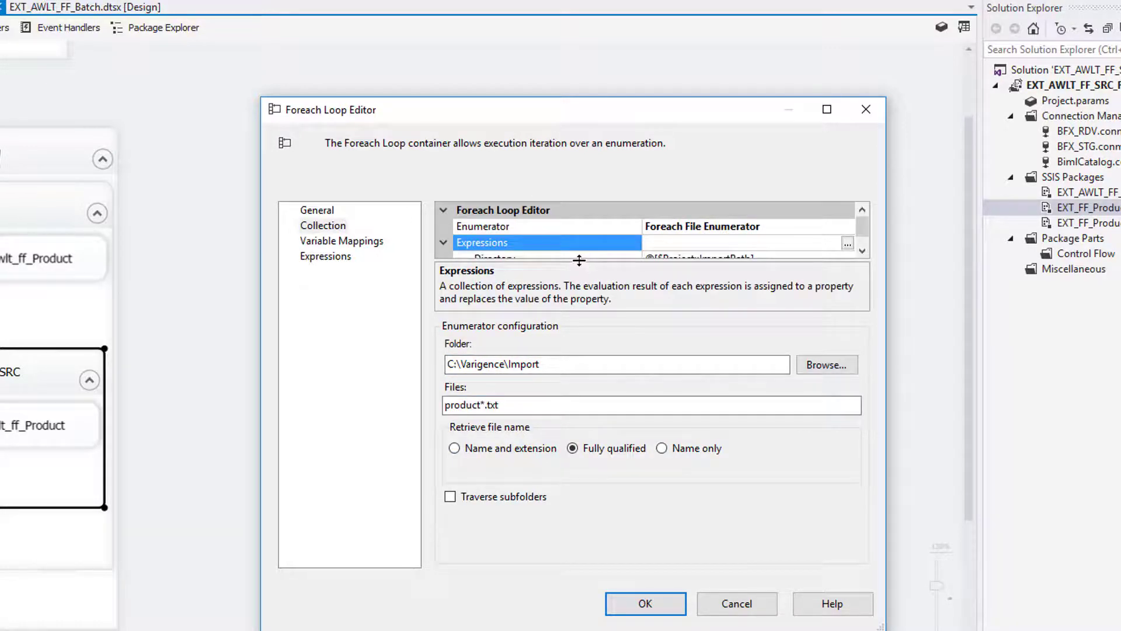
{"action": "left_click_drag", "start_coordinate": [577, 261], "coordinate": [619, 344]}
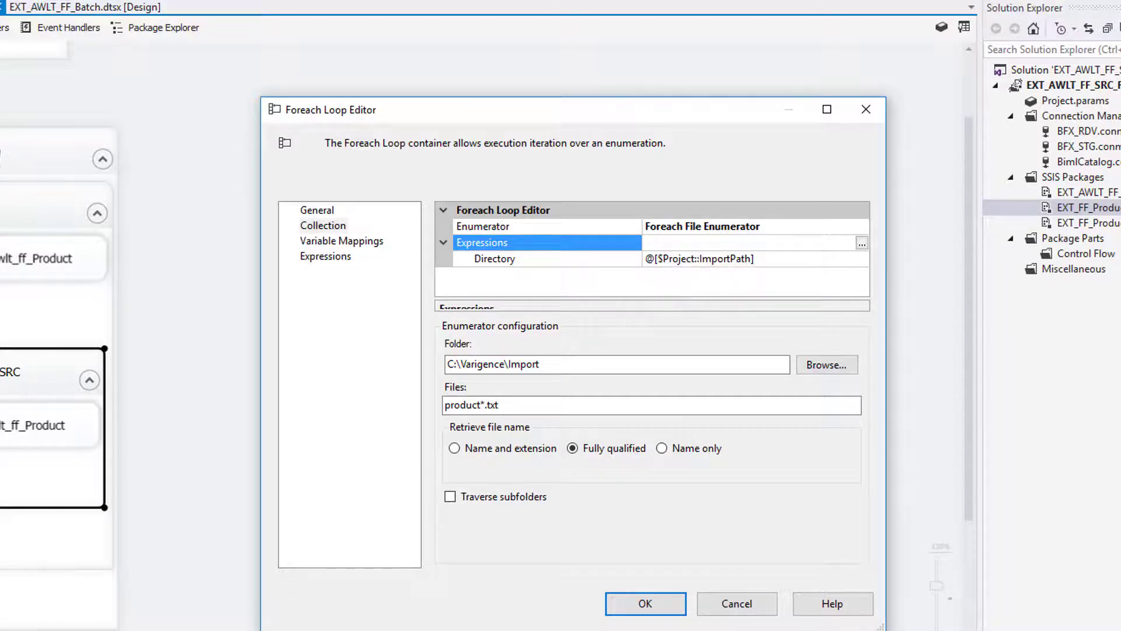
{"action": "left_click", "coordinate": [728, 605]}
Step: Review the path parameters in Project.params, including ImportPath, and close the file
{"action": "left_click", "coordinate": [1071, 100]}
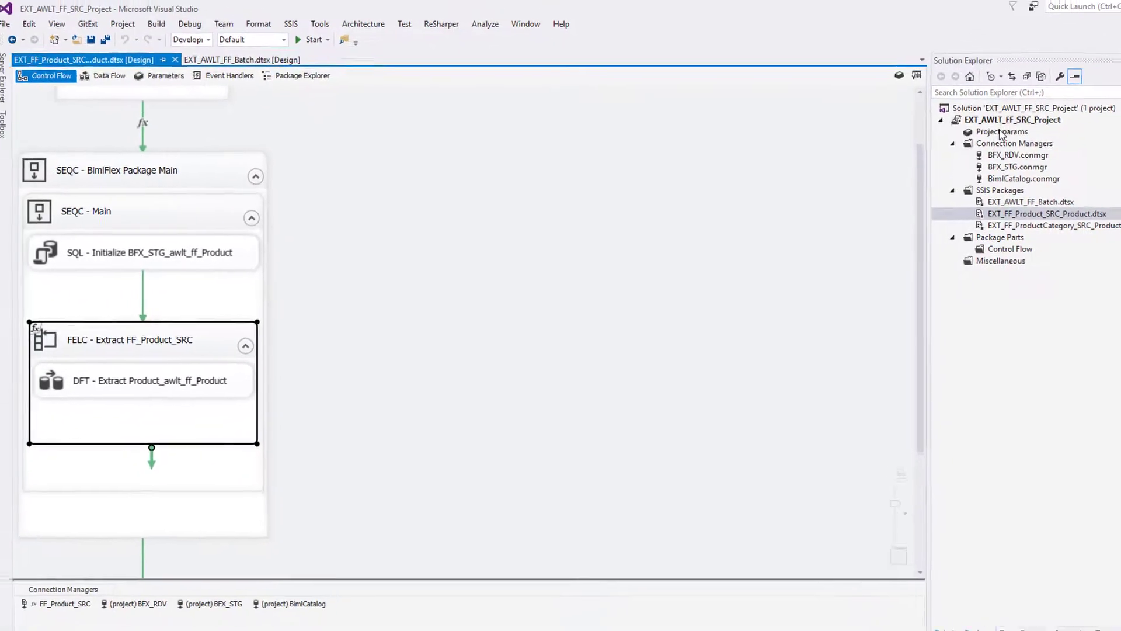
{"action": "double_click", "coordinate": [998, 134]}
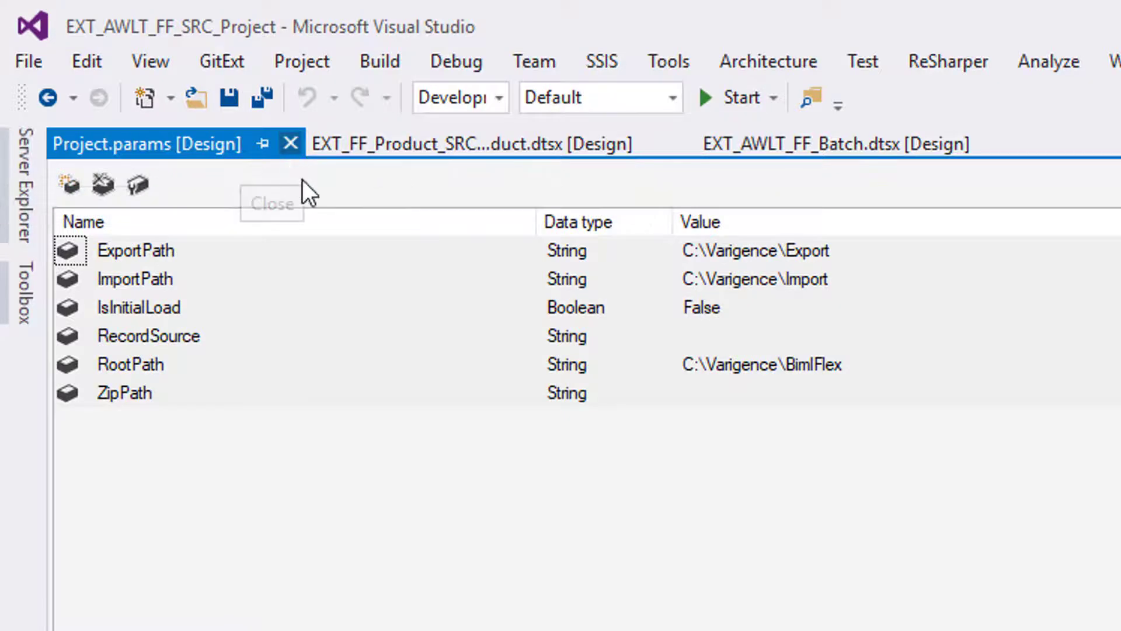
{"action": "left_click", "coordinate": [290, 144]}
Step: Inspect the Foreach Loop's Directory expression in the expression builder and leave both dialogs without changes
{"action": "double_click", "coordinate": [79, 345]}
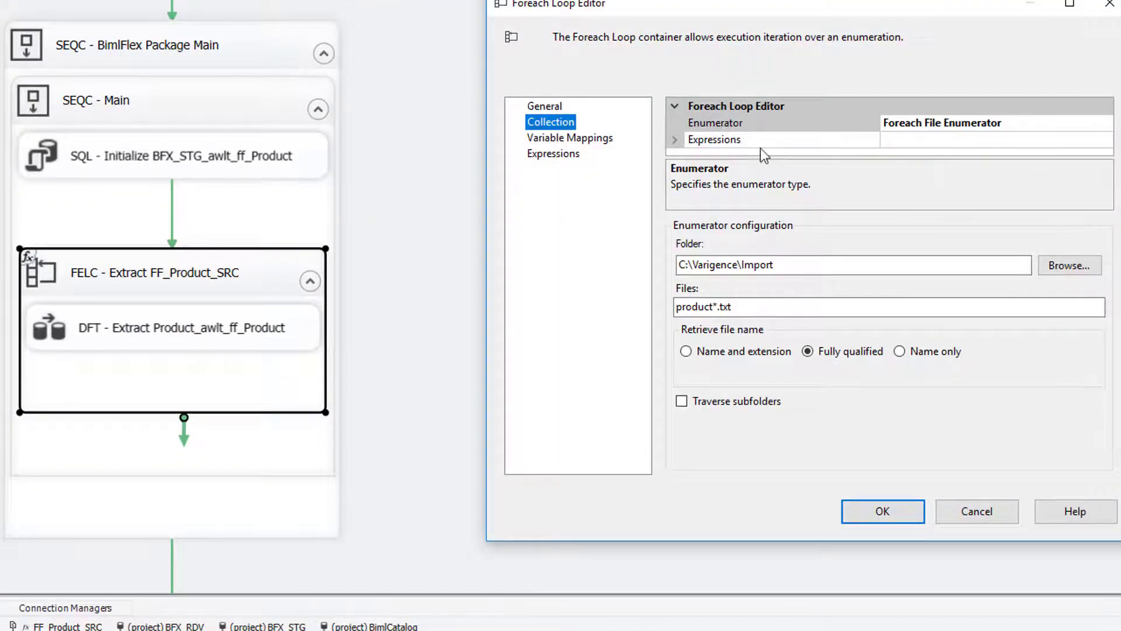
{"action": "left_click", "coordinate": [688, 141]}
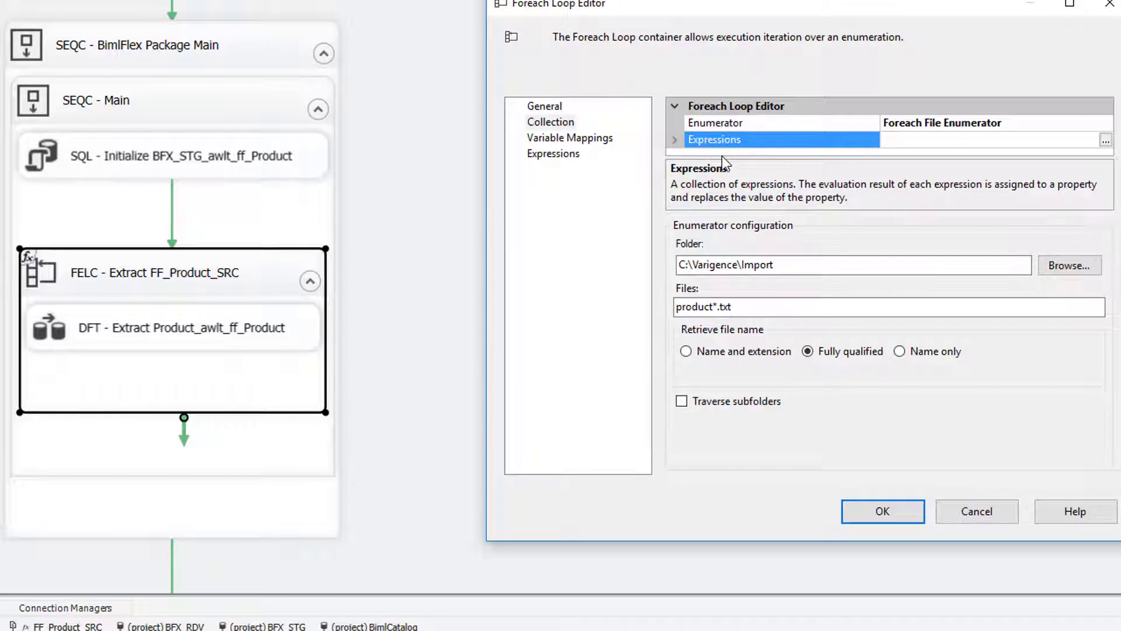
{"action": "left_click_drag", "start_coordinate": [812, 159], "coordinate": [810, 201]}
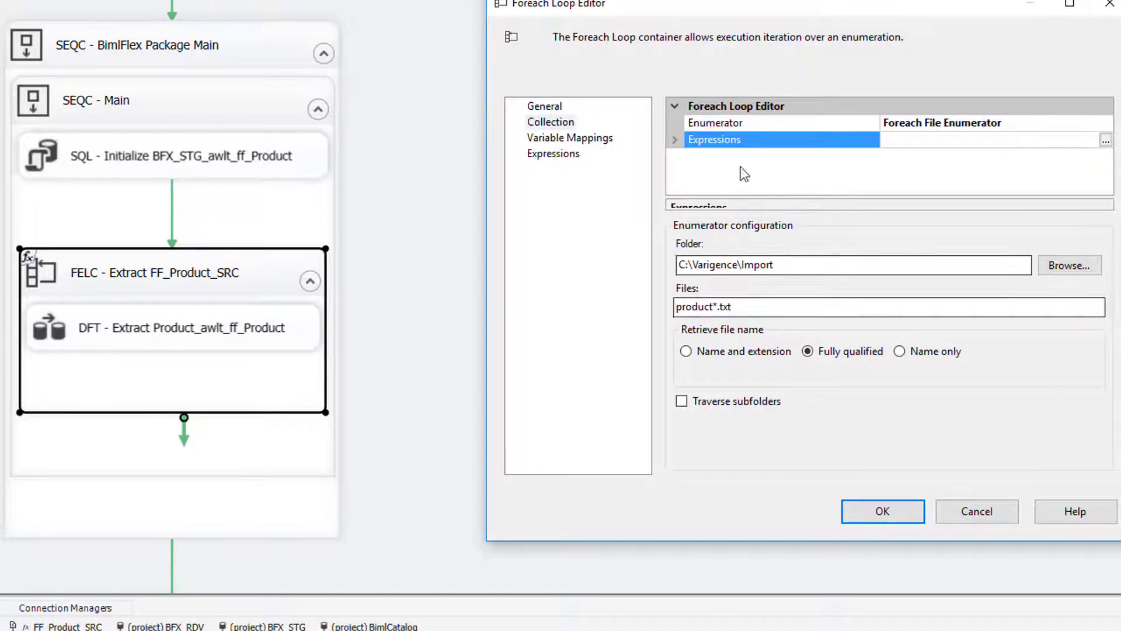
{"action": "left_click", "coordinate": [675, 141]}
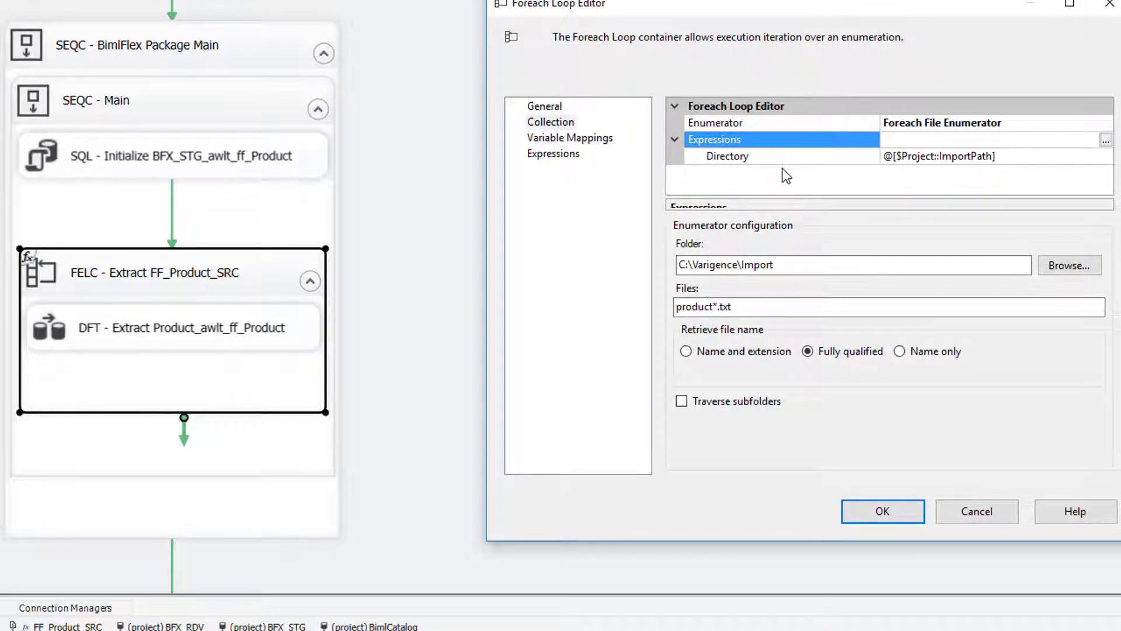
{"action": "left_click", "coordinate": [834, 156]}
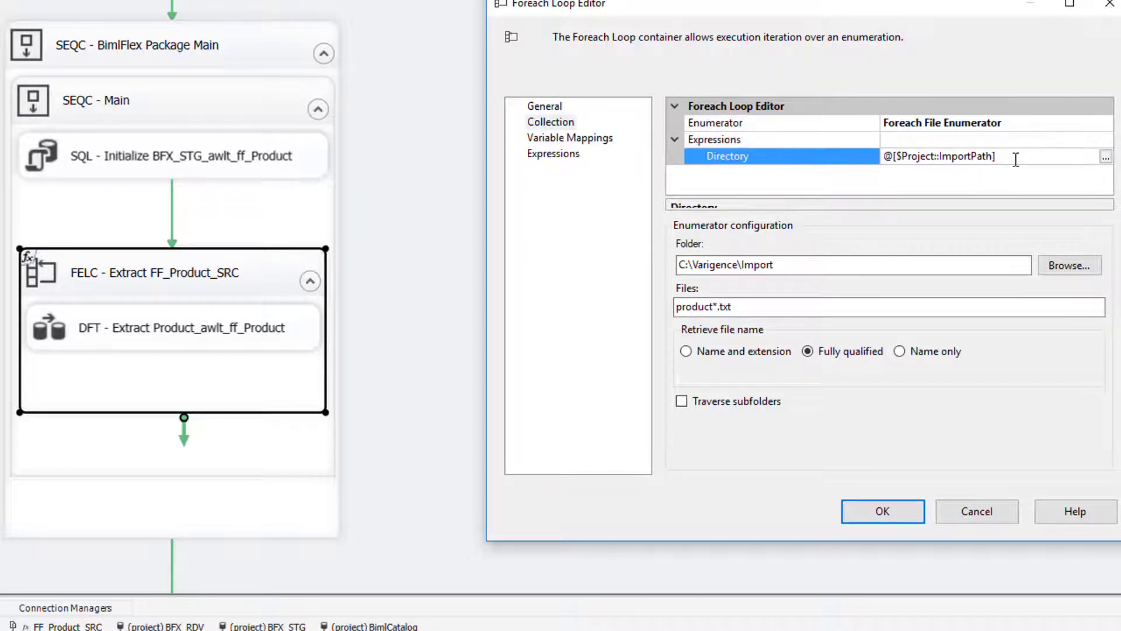
{"action": "left_click", "coordinate": [1105, 157]}
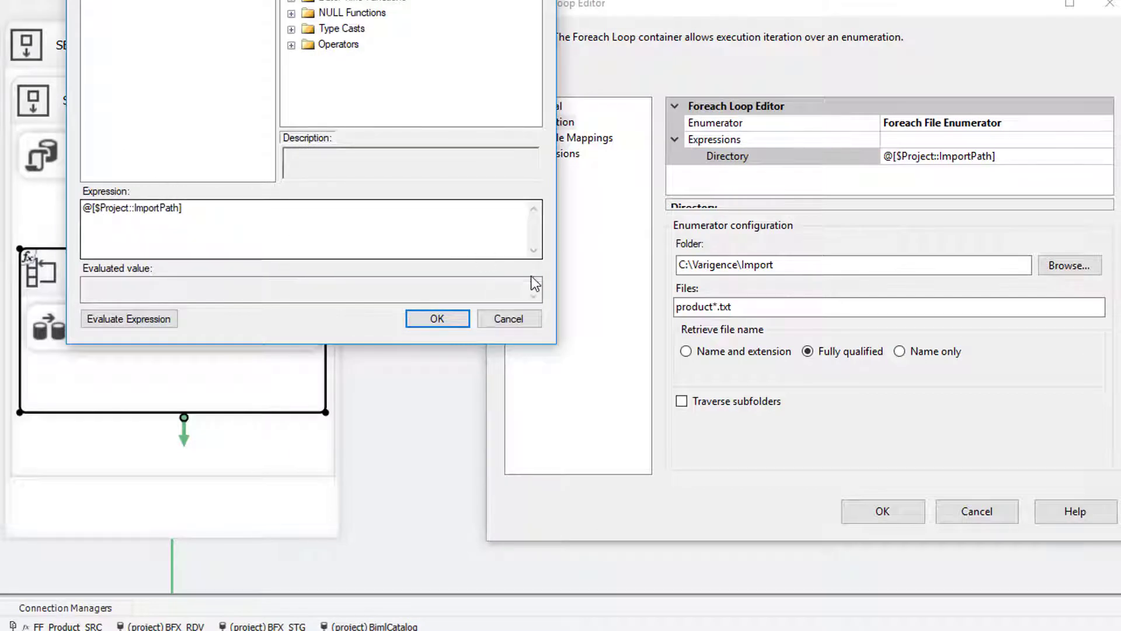
{"action": "left_click", "coordinate": [508, 318]}
{"action": "left_click", "coordinate": [981, 517]}
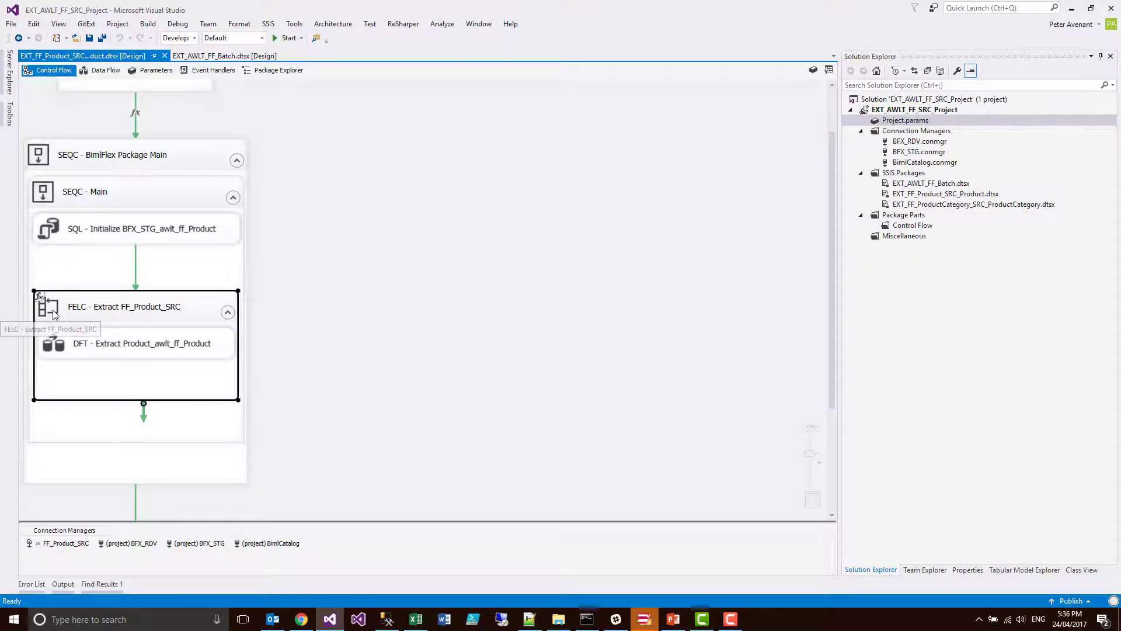
Step: Switch to the Excel metadata workbook and locate the ImportPath setting on the Configurations sheet
{"action": "left_click", "coordinate": [415, 619]}
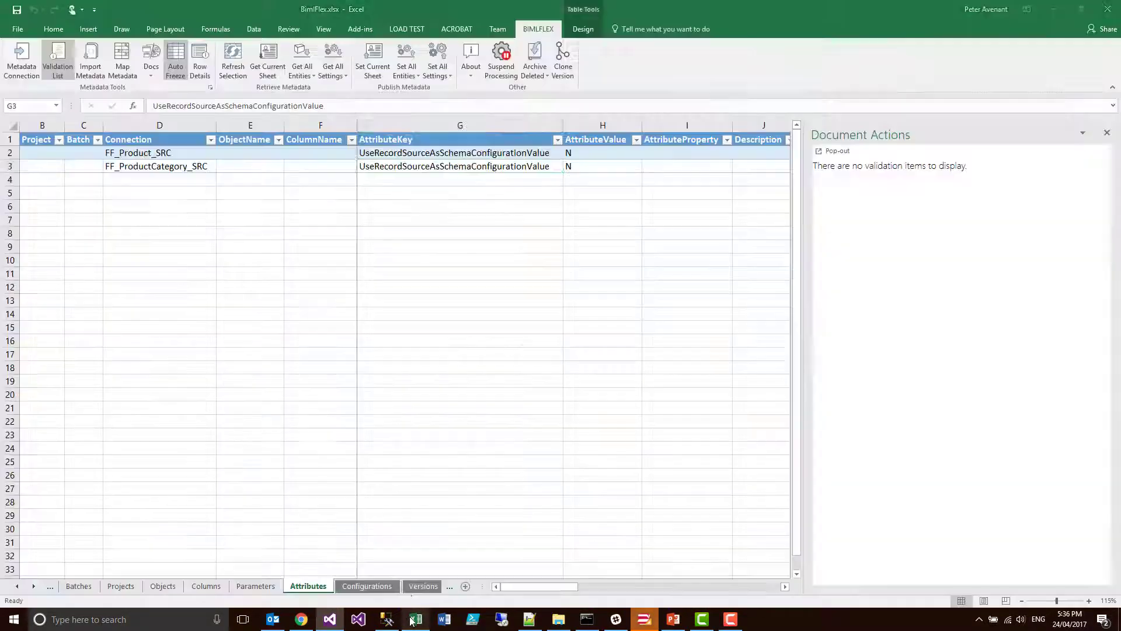
{"action": "left_click", "coordinate": [380, 586]}
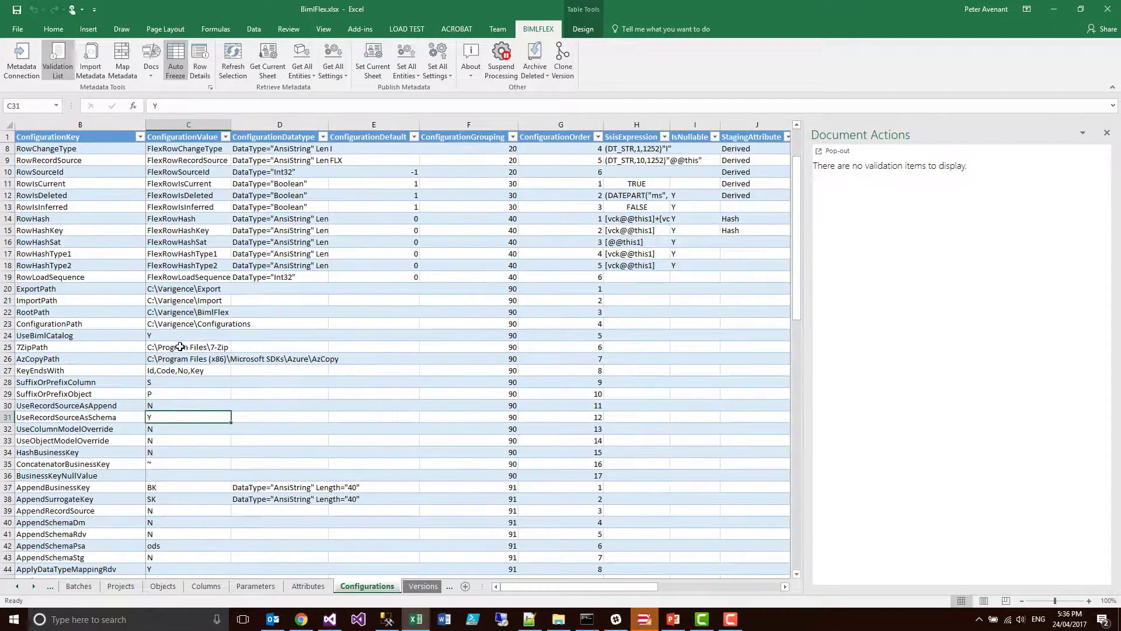
{"action": "scroll", "coordinate": [153, 344], "scroll_direction": "down", "scroll_amount": 12}
{"action": "scroll", "coordinate": [153, 343], "scroll_direction": "down", "scroll_amount": 6}
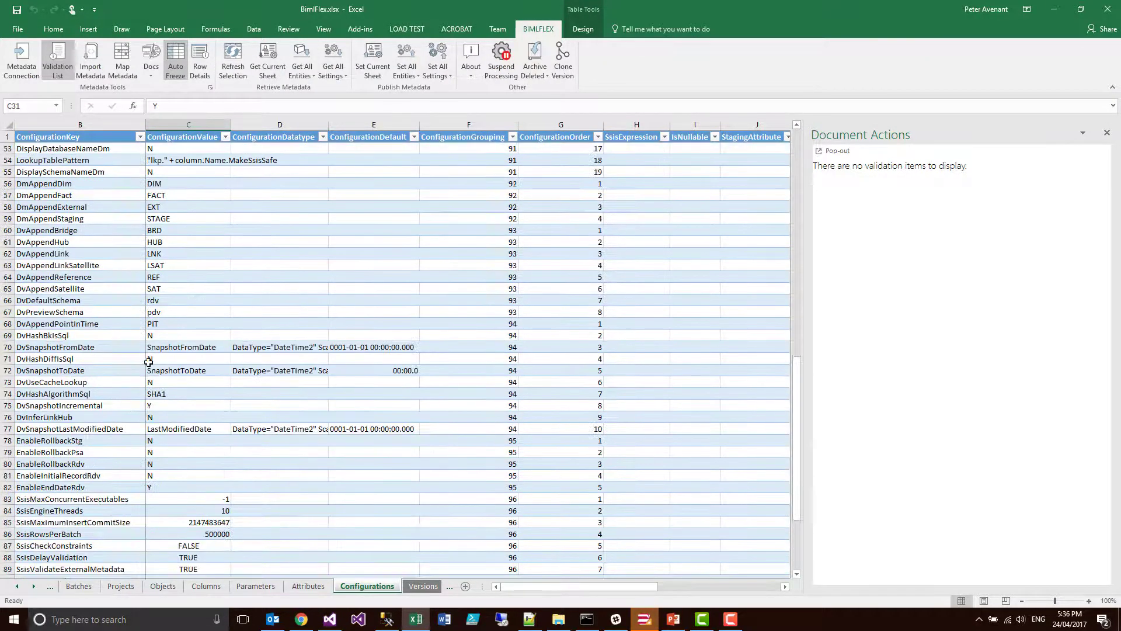
{"action": "scroll", "coordinate": [123, 382], "scroll_direction": "up", "scroll_amount": 17}
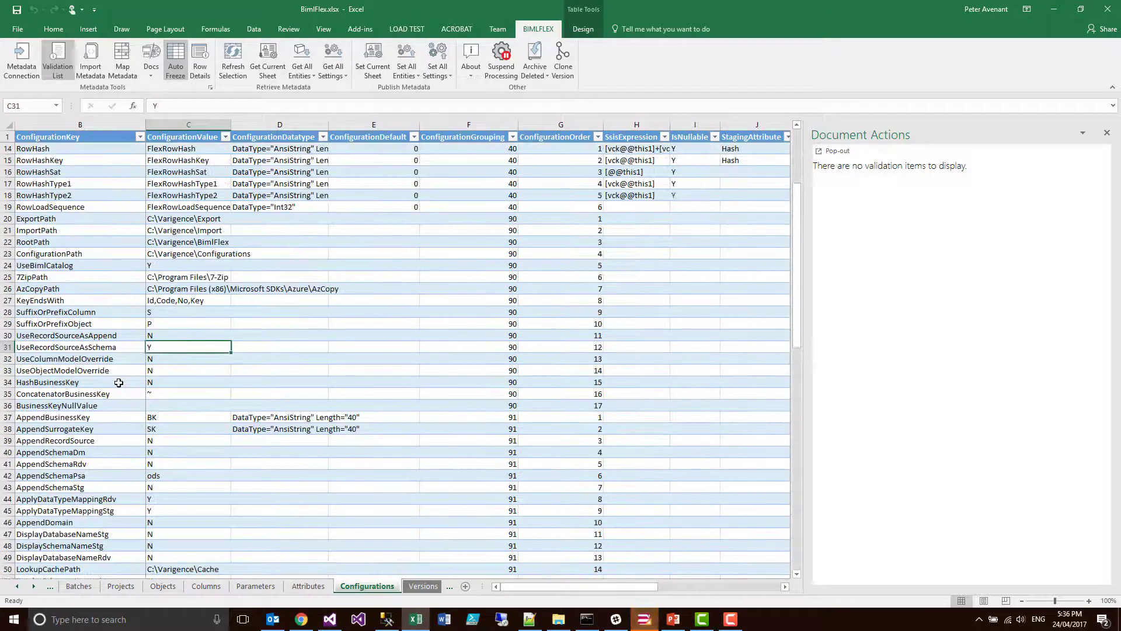
{"action": "left_click", "coordinate": [162, 337]}
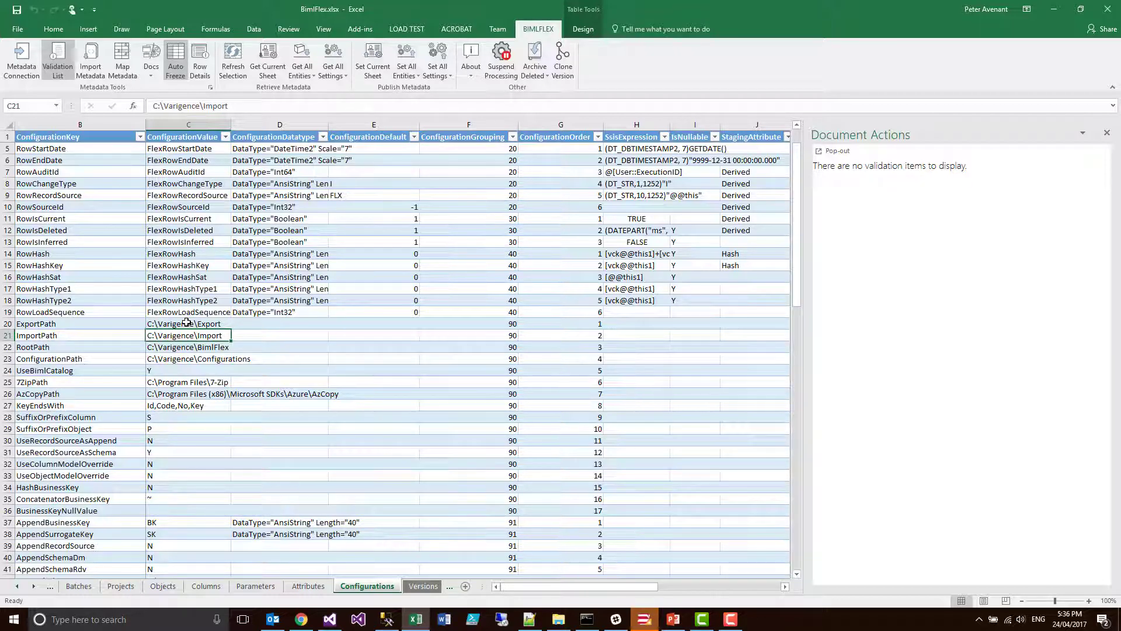
Step: Switch to BimlStudio and add a Project Parameter extension point to the BimlFlex project
{"action": "left_click", "coordinate": [644, 619]}
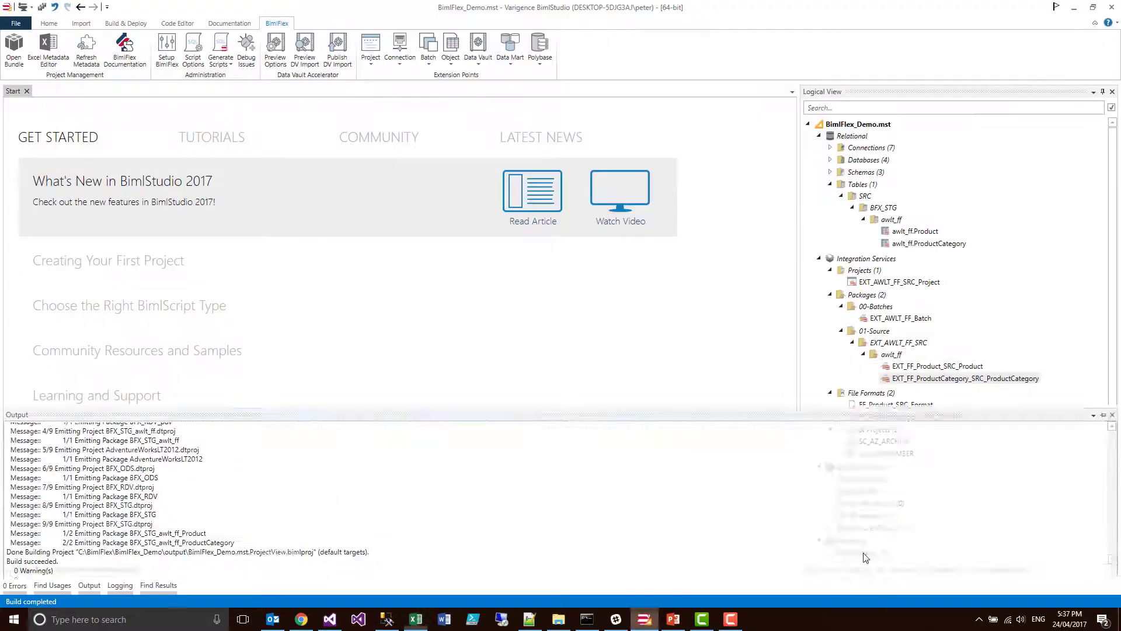
{"action": "scroll", "coordinate": [928, 456], "scroll_direction": "down", "scroll_amount": 5}
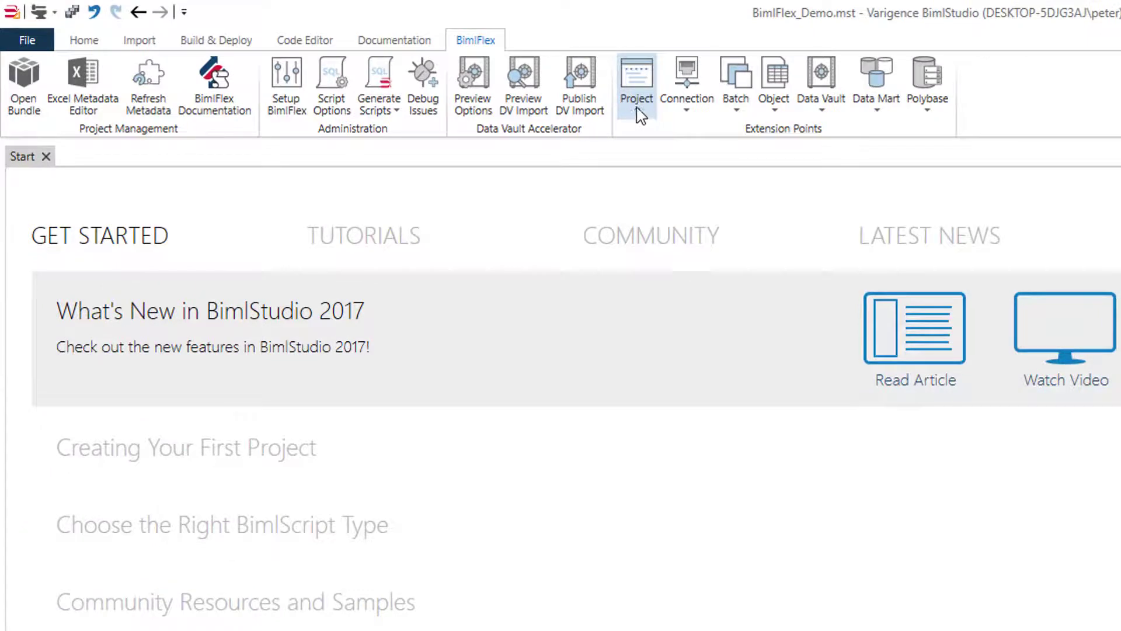
{"action": "left_click", "coordinate": [641, 115]}
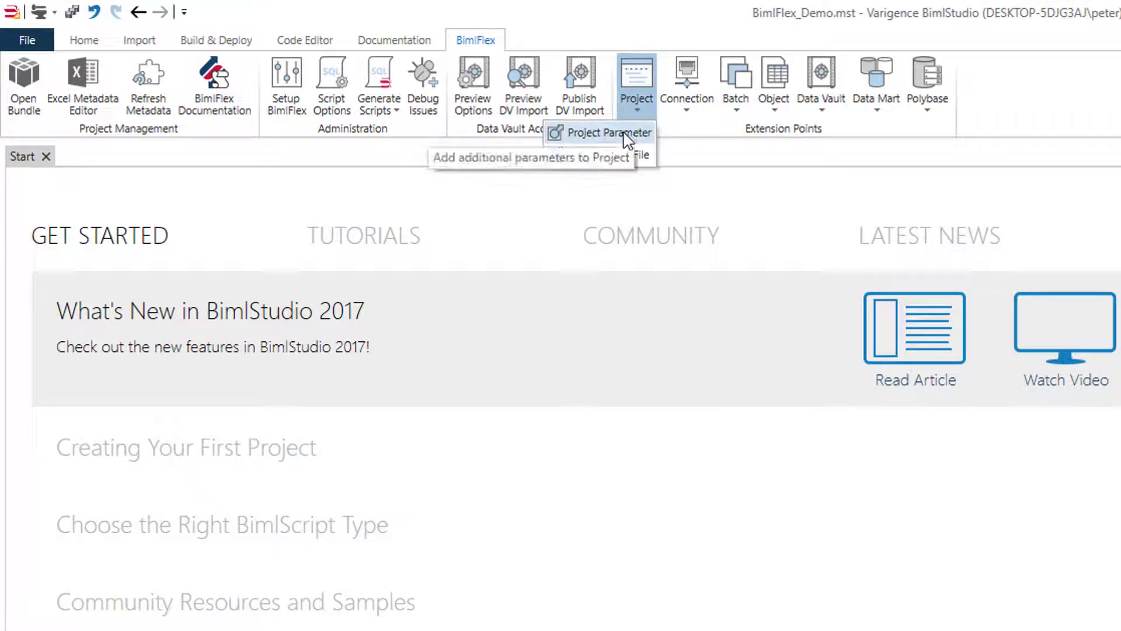
{"action": "left_click", "coordinate": [624, 134]}
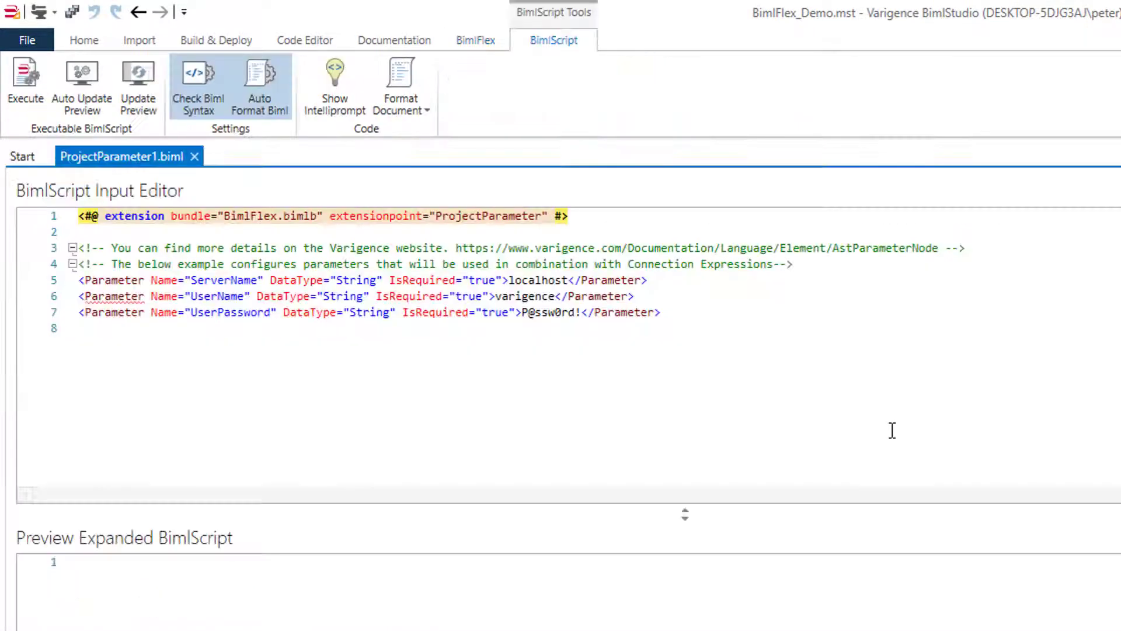
Step: Enlarge the script editor and delete the sample comments and parameters below the extension directive in ProjectParameter1.biml
{"action": "left_click_drag", "start_coordinate": [691, 518], "coordinate": [689, 613]}
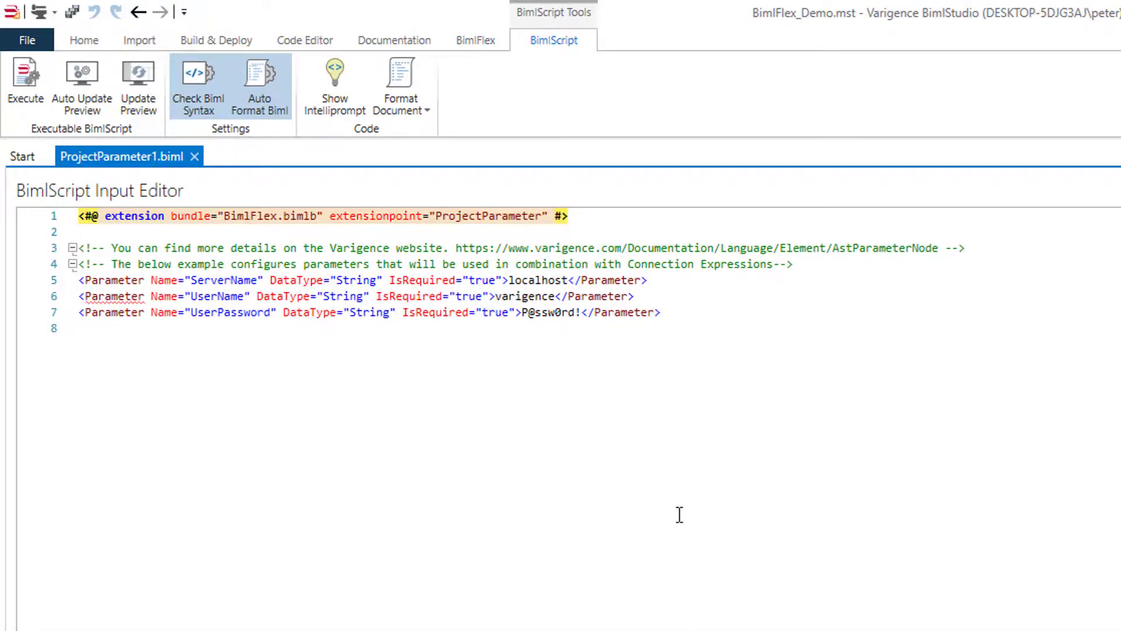
{"action": "scroll", "coordinate": [678, 512], "scroll_direction": "up", "scroll_amount": 3}
{"action": "scroll", "coordinate": [697, 503], "scroll_direction": "down", "scroll_amount": 2}
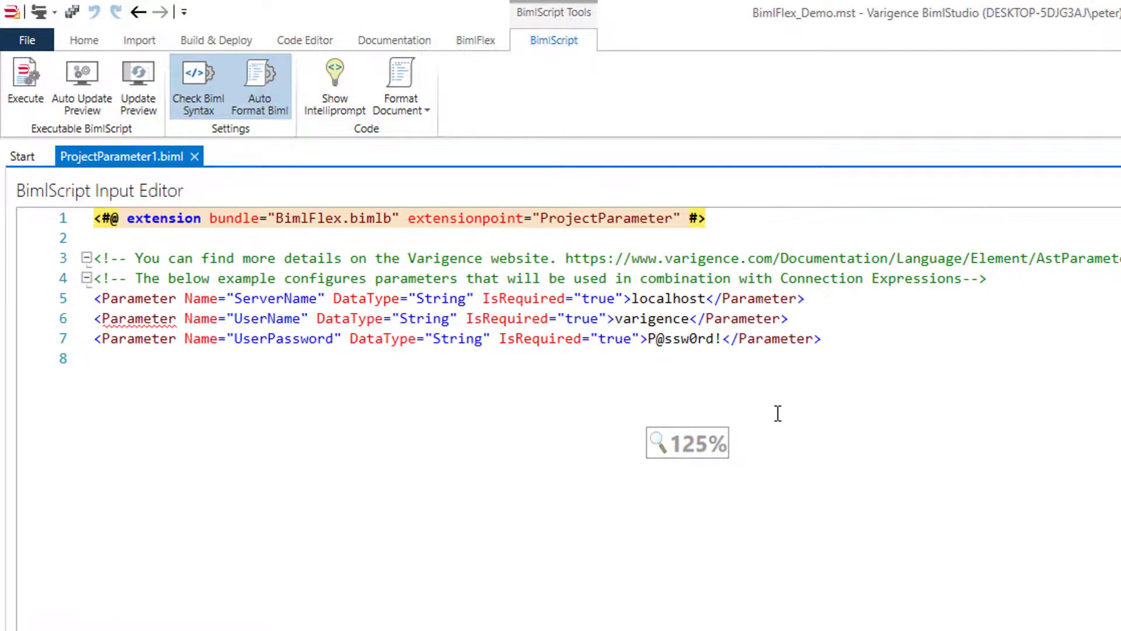
{"action": "left_click_drag", "start_coordinate": [821, 338], "coordinate": [62, 257]}
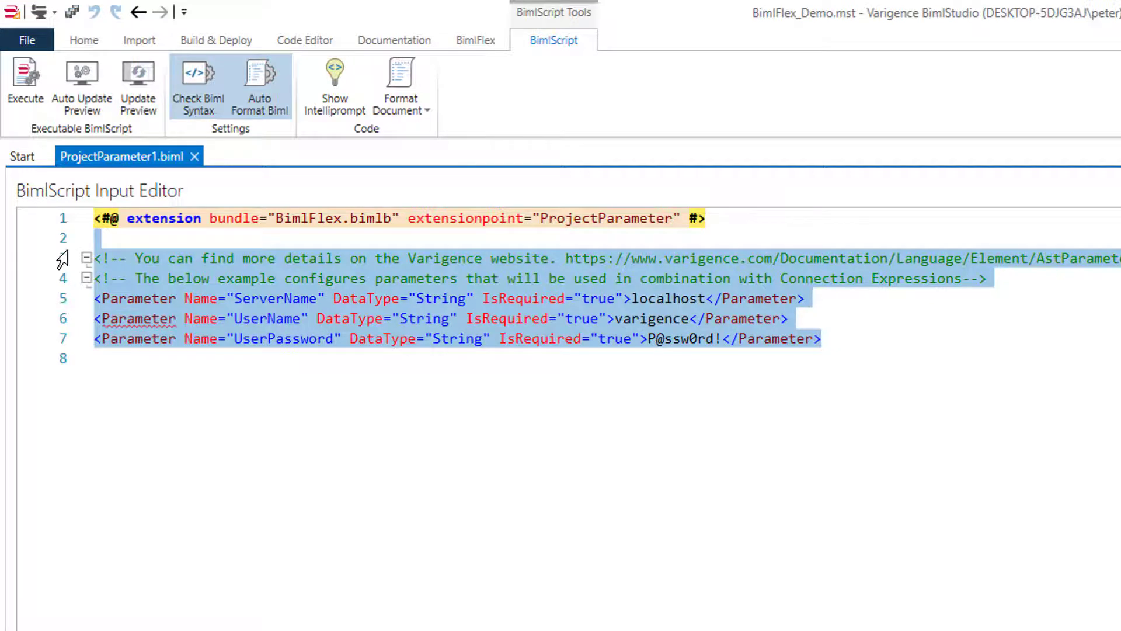
{"action": "key", "text": "Delete"}
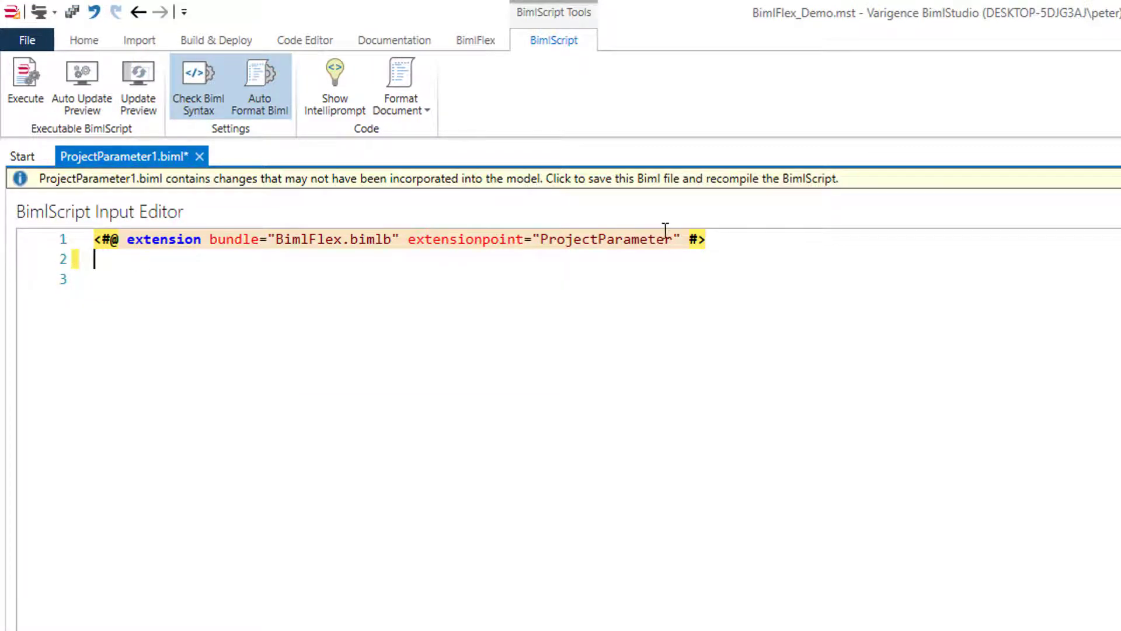
Step: Add target="EXT_AWLT_FF_SRC_Project" to the extension directive in ProjectParameter1.biml
{"action": "left_click", "coordinate": [682, 240]}
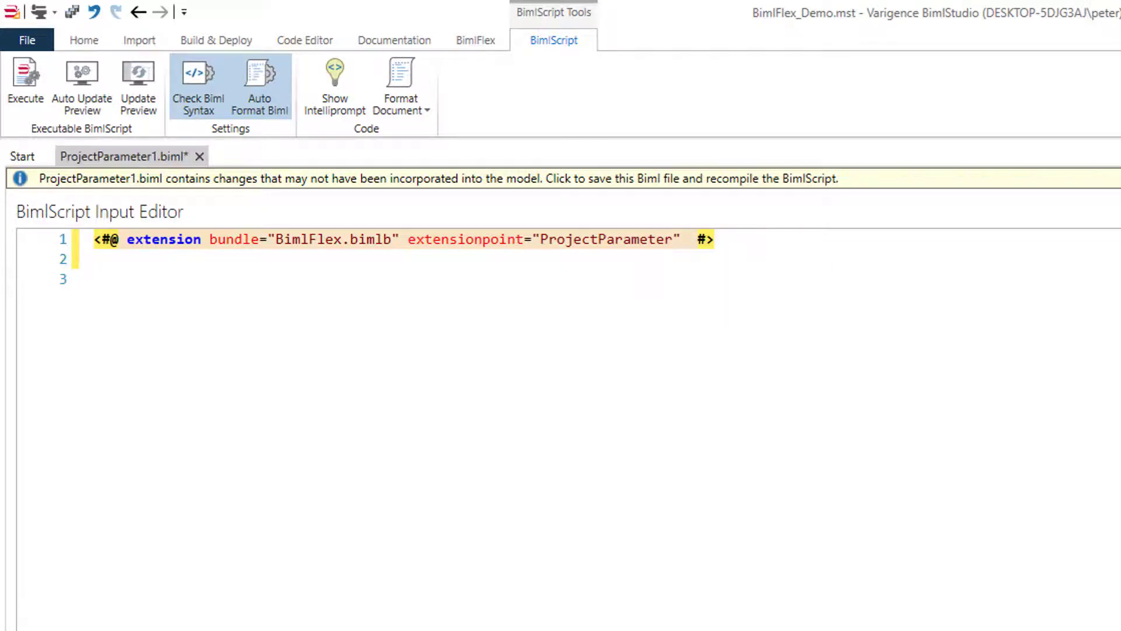
{"action": "left_click", "coordinate": [691, 239]}
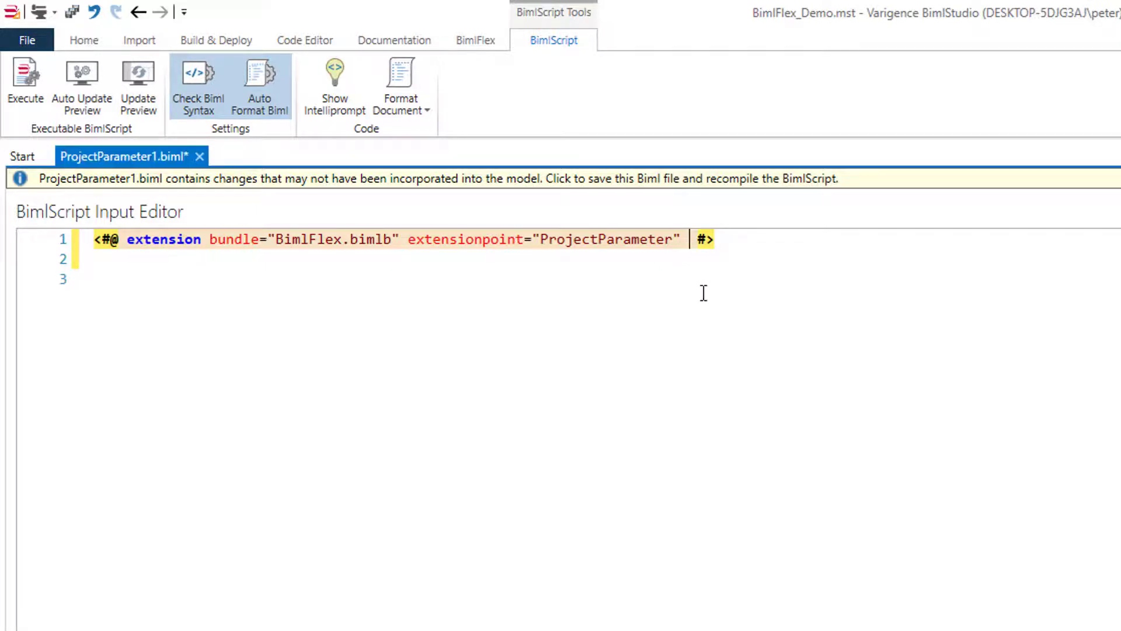
{"action": "key", "text": "ctrl+s"}
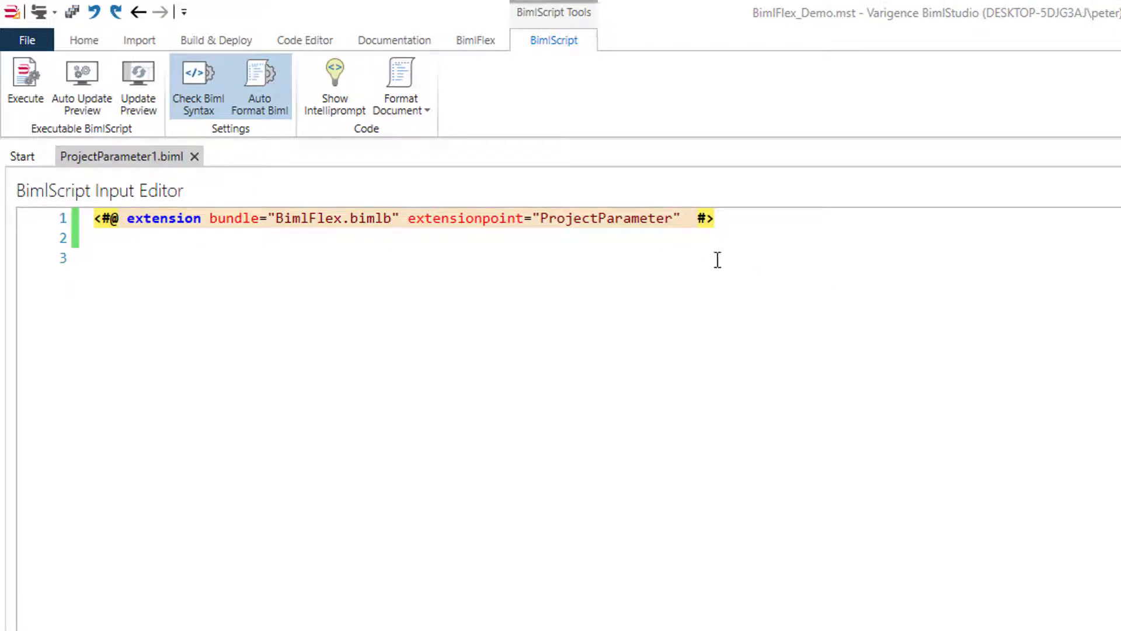
{"action": "left_click", "coordinate": [690, 219]}
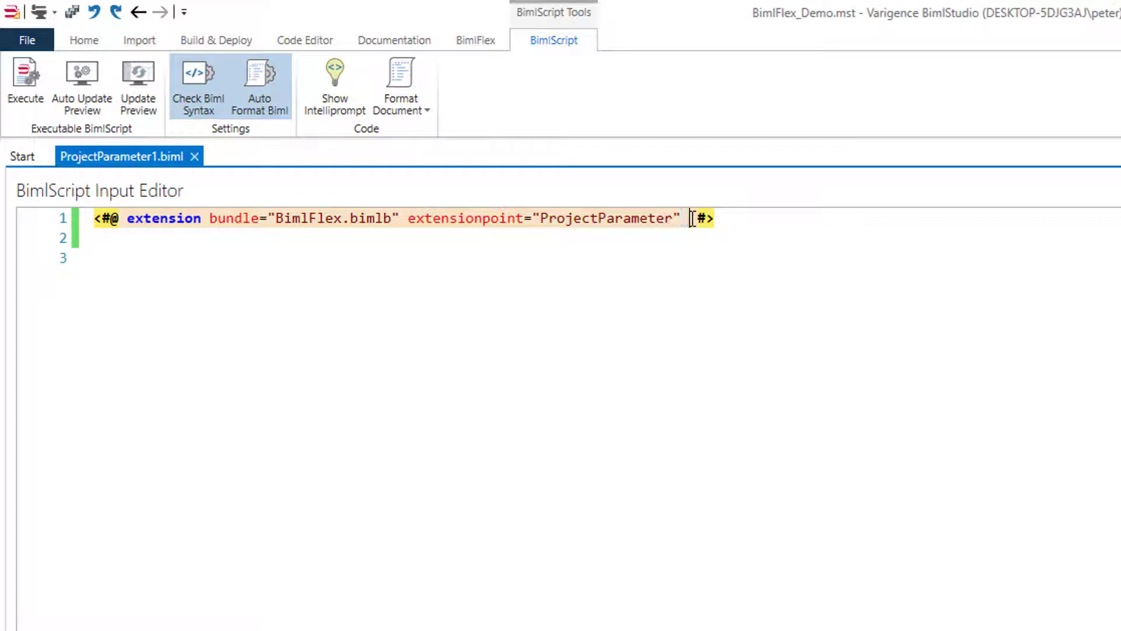
{"action": "type", "text": "target=\"EXT_AWLT_FF_SRC_Project\""}
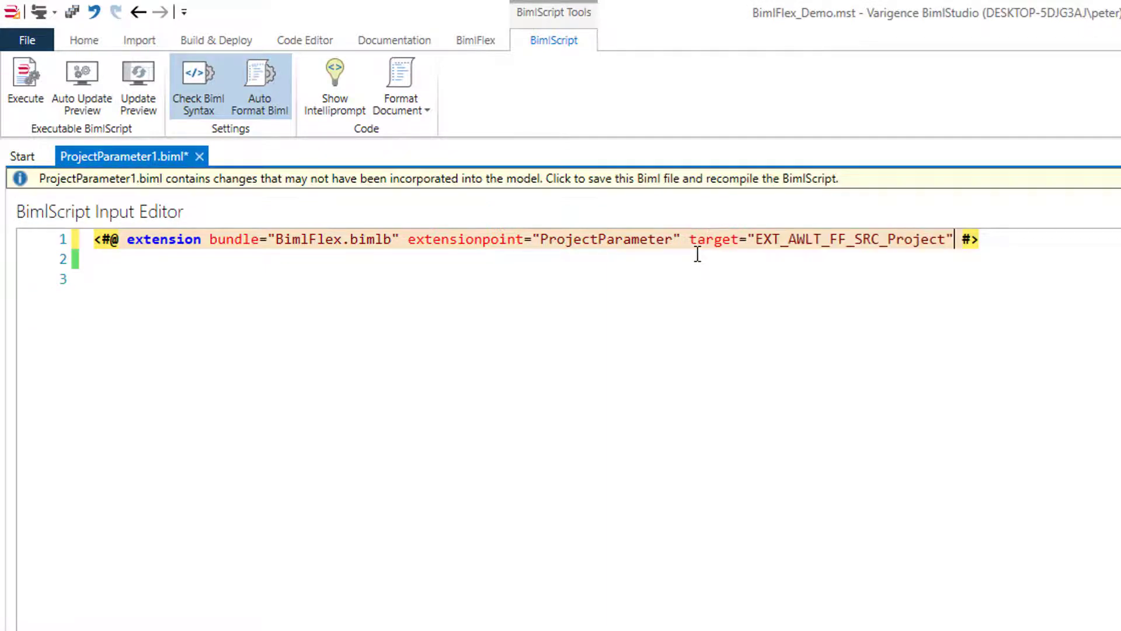
Step: Add a required String parameter MyImportPath with the value C:\BimlFlex\Import below the directive and save the file
{"action": "key", "text": "Return"}
{"action": "type", "text": "<Parameter Name=\"MyImportPath\" DataType=\"String\" IsRequired=\"true\">C:\\BimlFlex\\Import</Parameter>"}
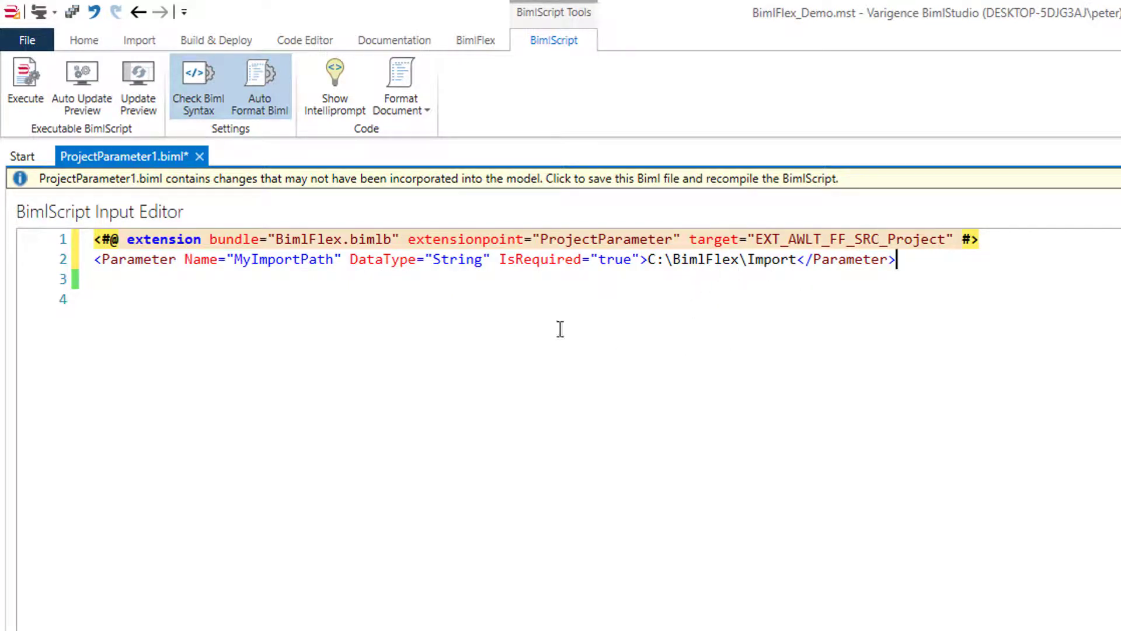
{"action": "left_click", "coordinate": [483, 183]}
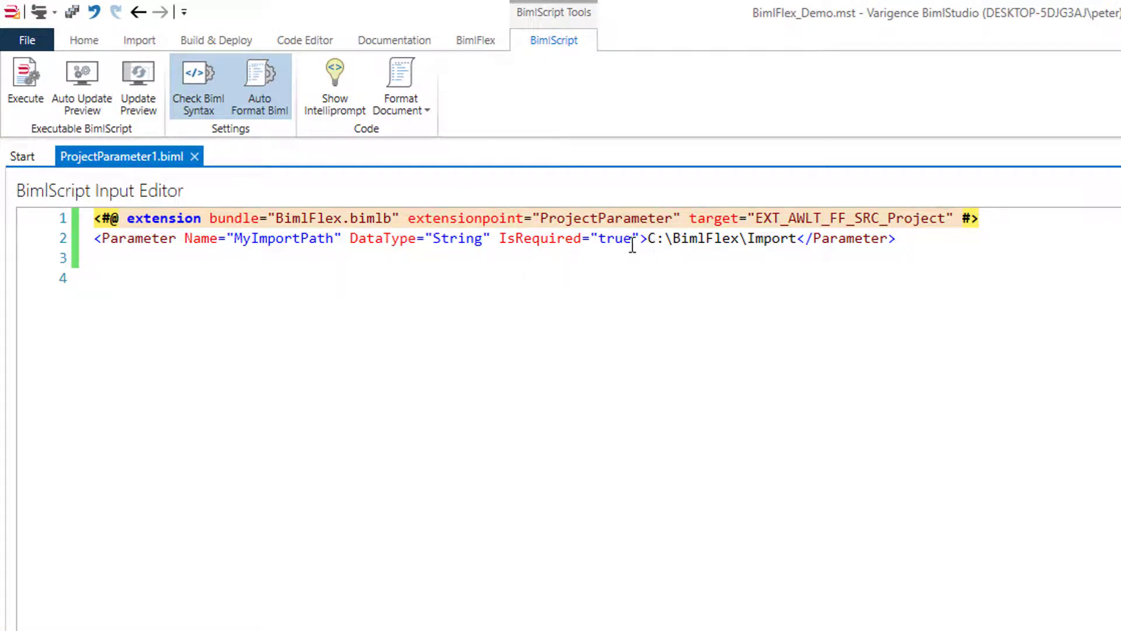
Step: Add a Source File Loop Expression object extension point to the BimlFlex project
{"action": "mouse_move", "coordinate": [290, 243]}
{"action": "left_click", "coordinate": [467, 40]}
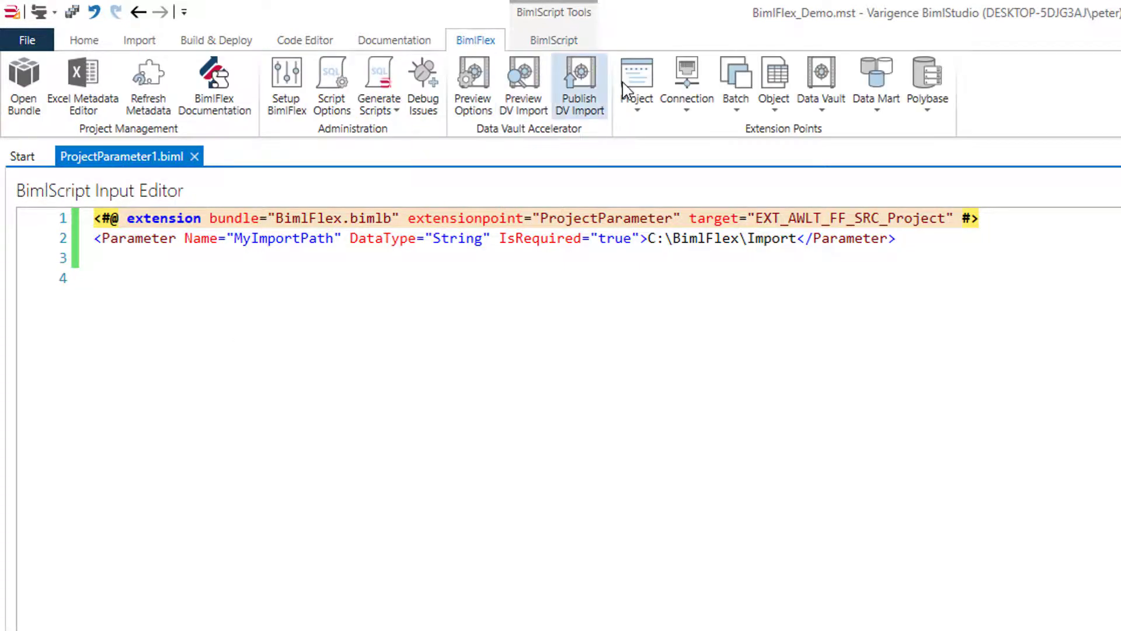
{"action": "left_click", "coordinate": [769, 110]}
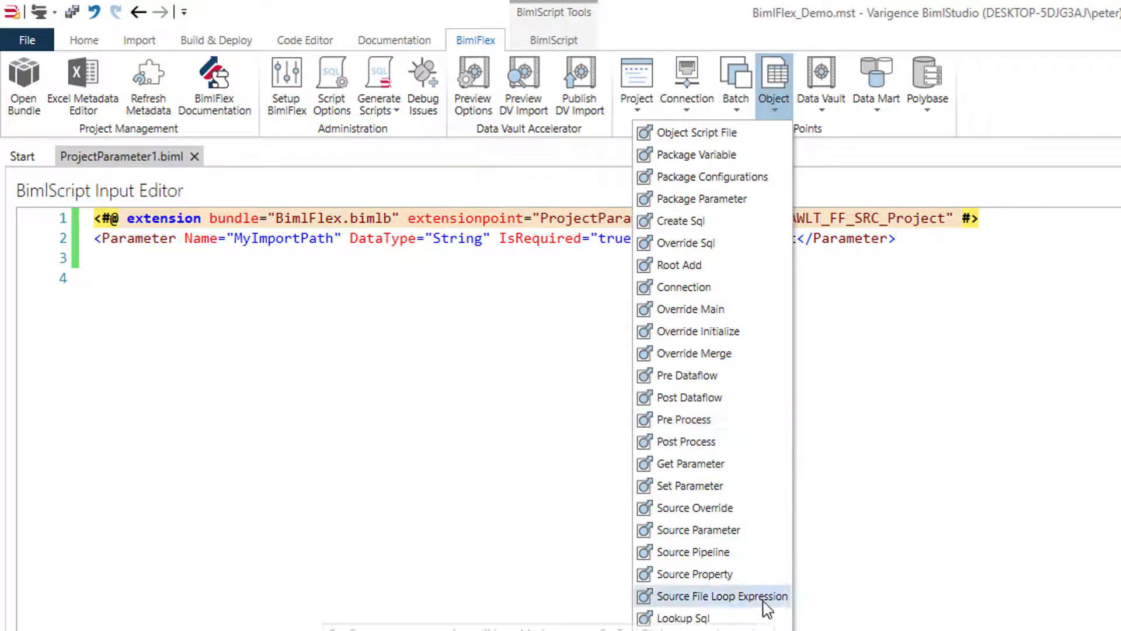
{"action": "left_click", "coordinate": [765, 598]}
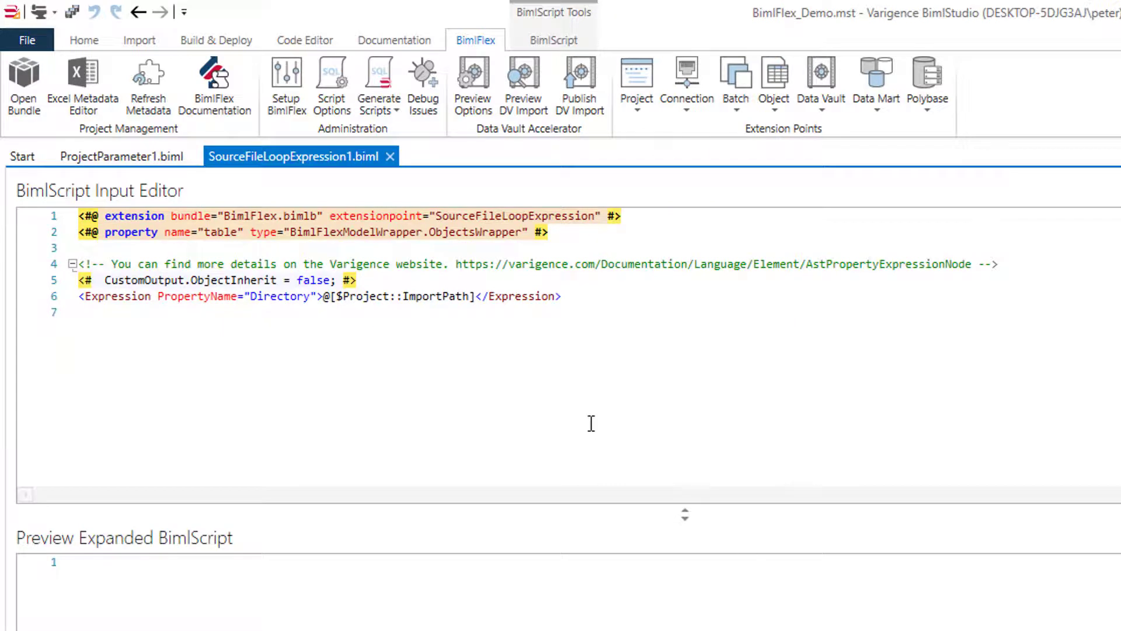
Step: Delete the sample Directory expression and the documentation comment from SourceFileLoopExpression1.biml
{"action": "left_click_drag", "start_coordinate": [560, 296], "coordinate": [244, 296]}
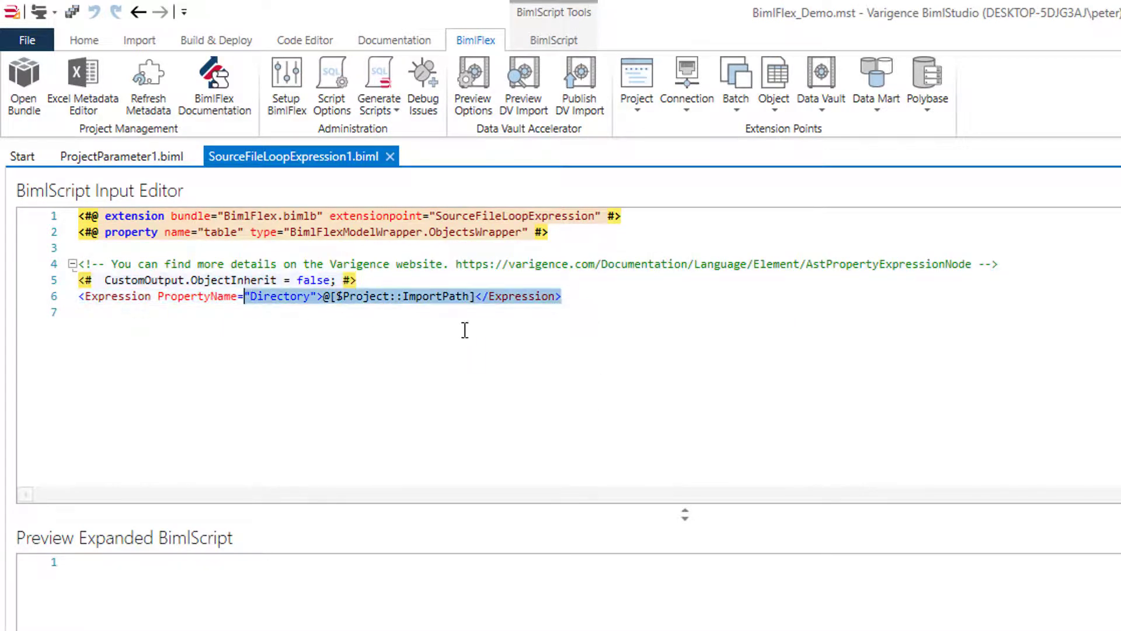
{"action": "left_click", "coordinate": [582, 304]}
{"action": "key", "text": "shift+Home"}
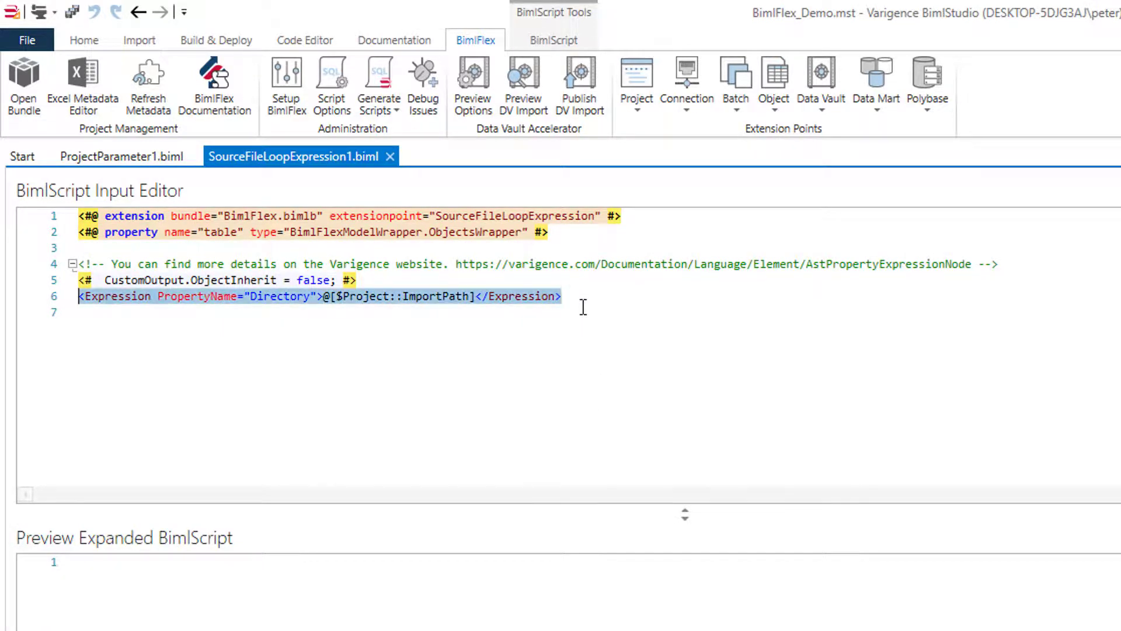
{"action": "key", "text": "Delete"}
{"action": "key", "text": "Up"}
{"action": "key", "text": "Up"}
{"action": "key", "text": "Up"}
{"action": "key", "text": "shift+Down"}
{"action": "key", "text": "shift+Down"}
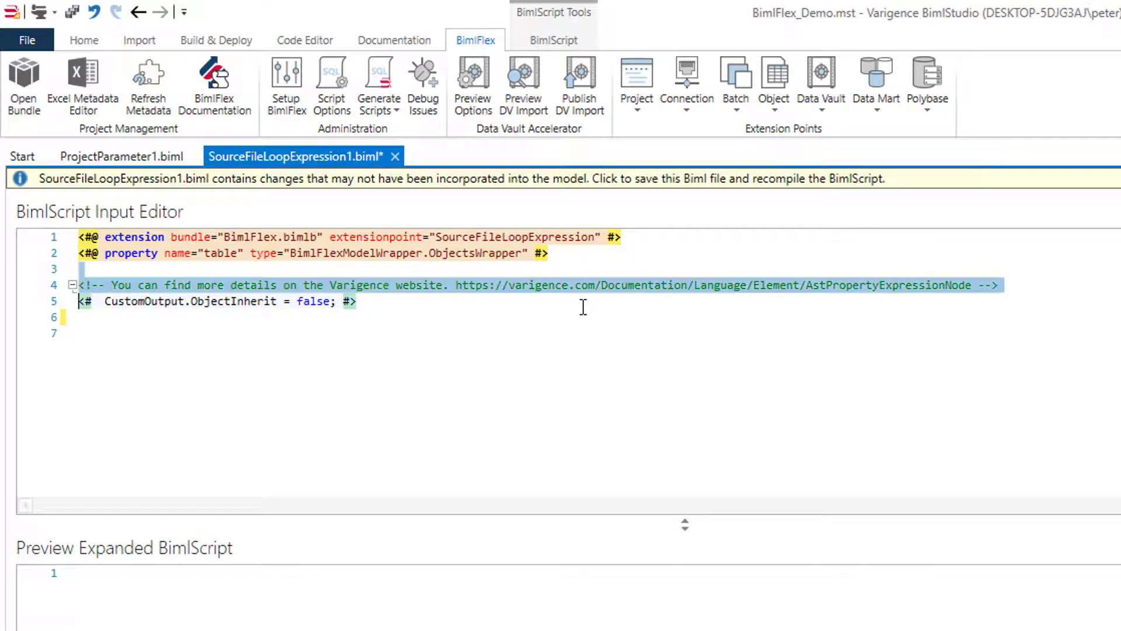
{"action": "key", "text": "Delete"}
Step: Add target="EXT_AWLT_FF" to the extension directive in SourceFileLoopExpression1.biml
{"action": "left_click", "coordinate": [600, 230]}
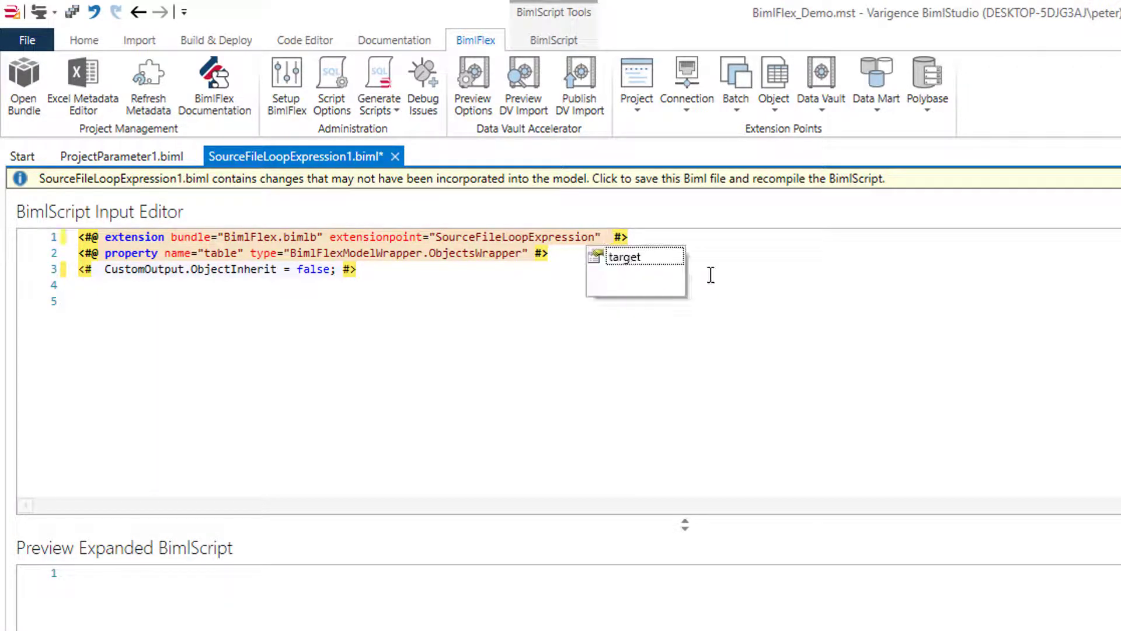
{"action": "key", "text": "Escape"}
{"action": "type", "text": "target=\"EXT_AWLT_FF\""}
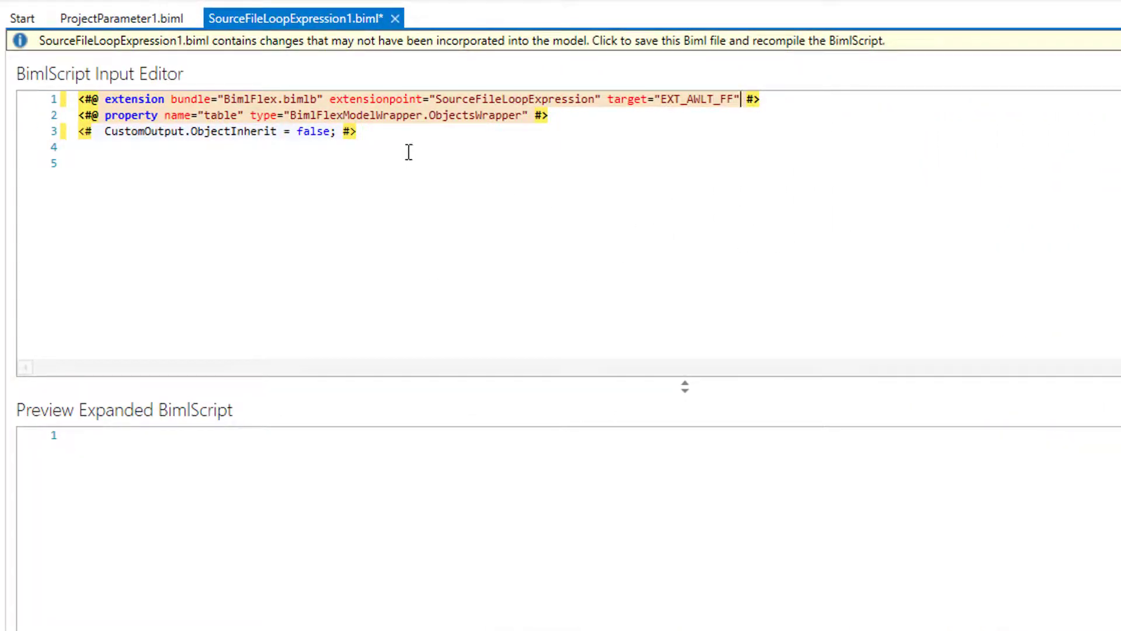
Step: Set CustomOutput.ObjectInherit to true, add a Directory expression with @[$Project::MyImportPath], and save the file
{"action": "left_click_drag", "start_coordinate": [356, 131], "coordinate": [78, 130]}
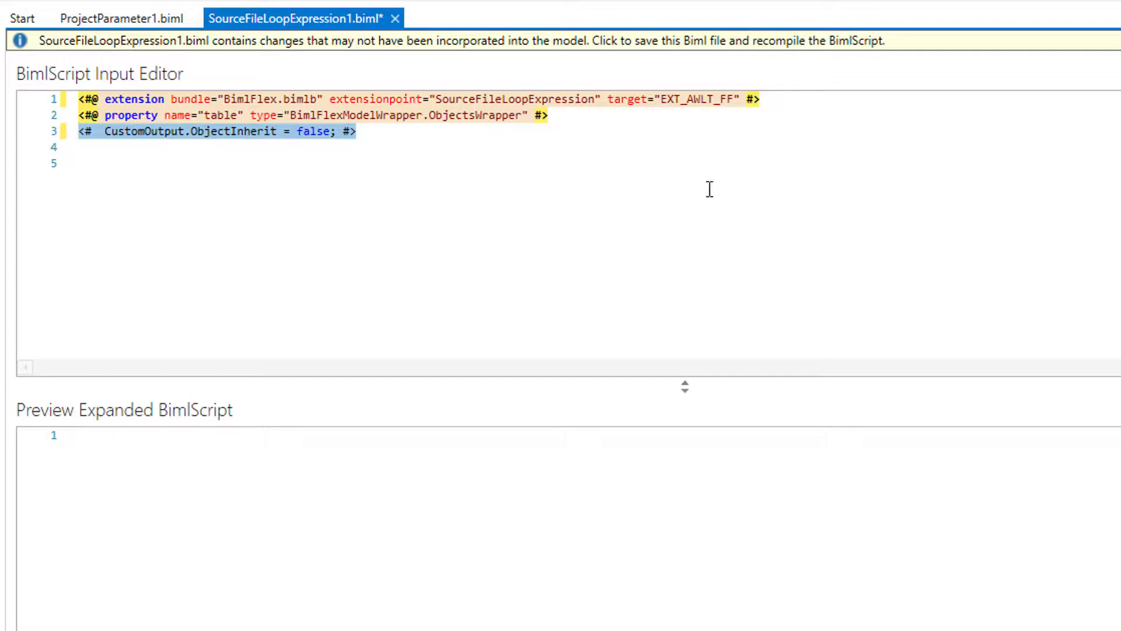
{"action": "type", "text": "<#  CustomOutput.ObjectInherit = true; #> <Expression PropertyName=\"Directory\">@[$Project::MyImportPath]</Expression>"}
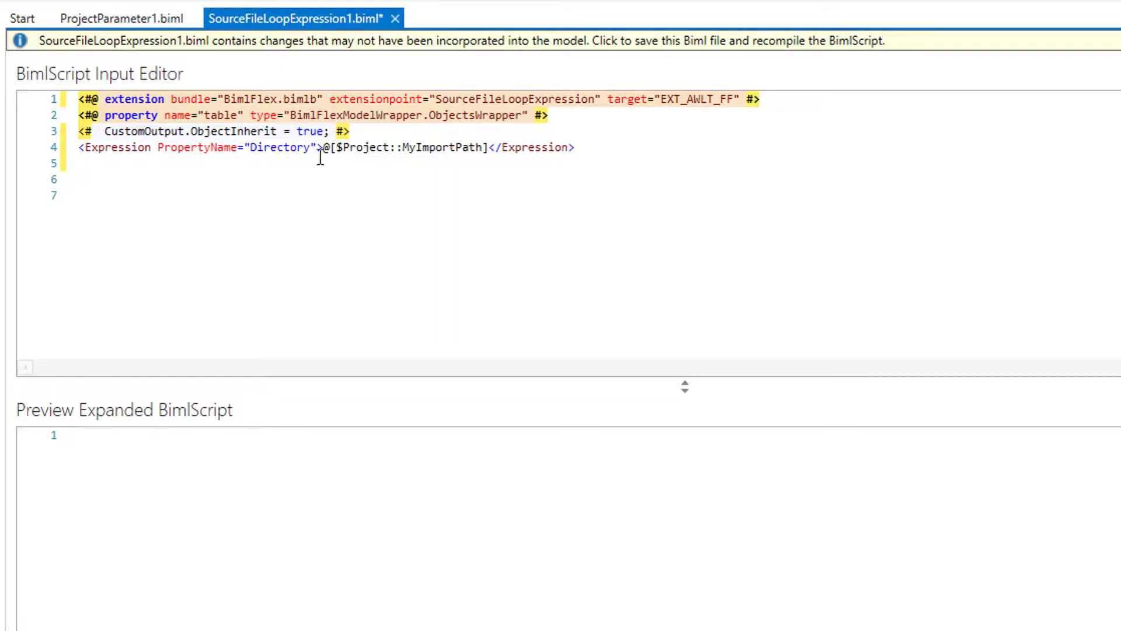
{"action": "left_click", "coordinate": [470, 42]}
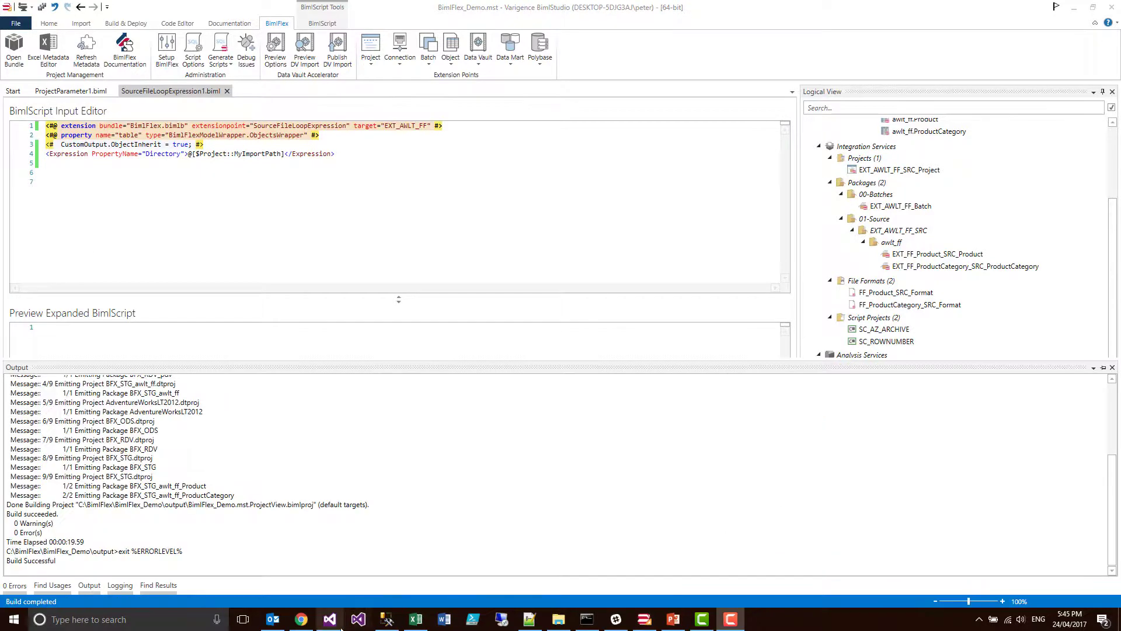
Step: Switch to Visual Studio, reload all externally modified files, and check the MyImportPath parameter in Project.params
{"action": "left_click", "coordinate": [337, 622]}
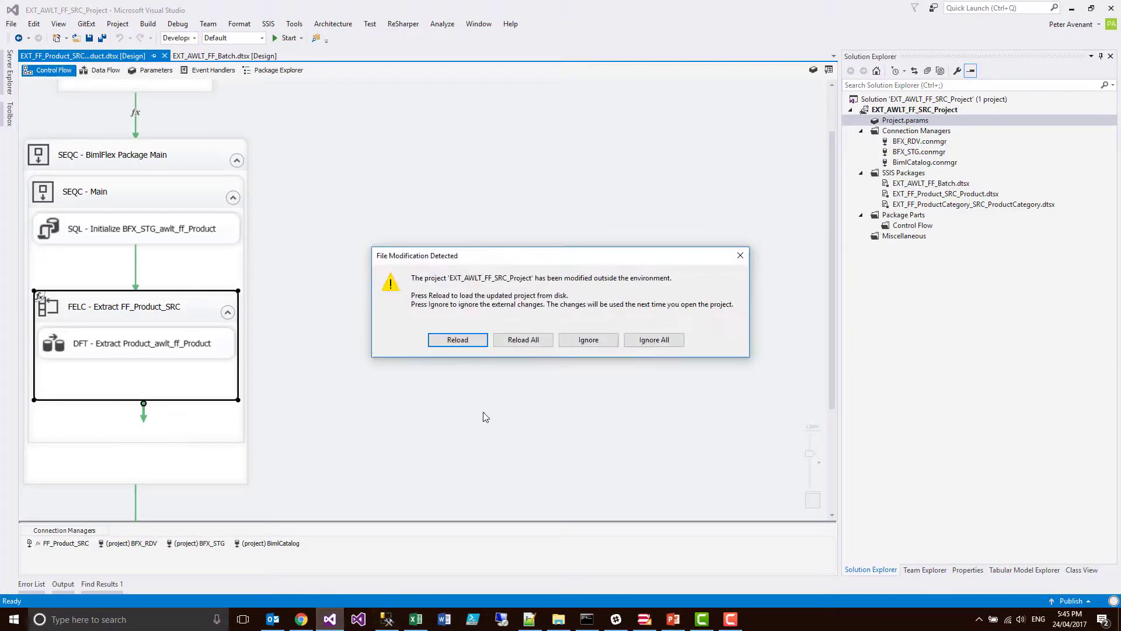
{"action": "left_click", "coordinate": [524, 339]}
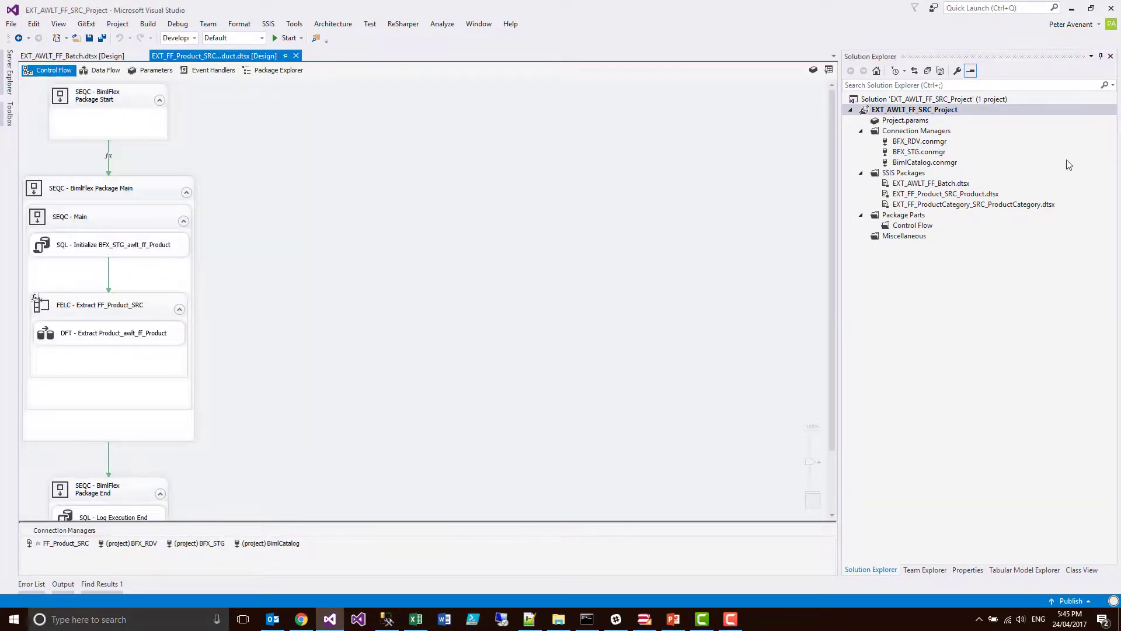
{"action": "double_click", "coordinate": [905, 120]}
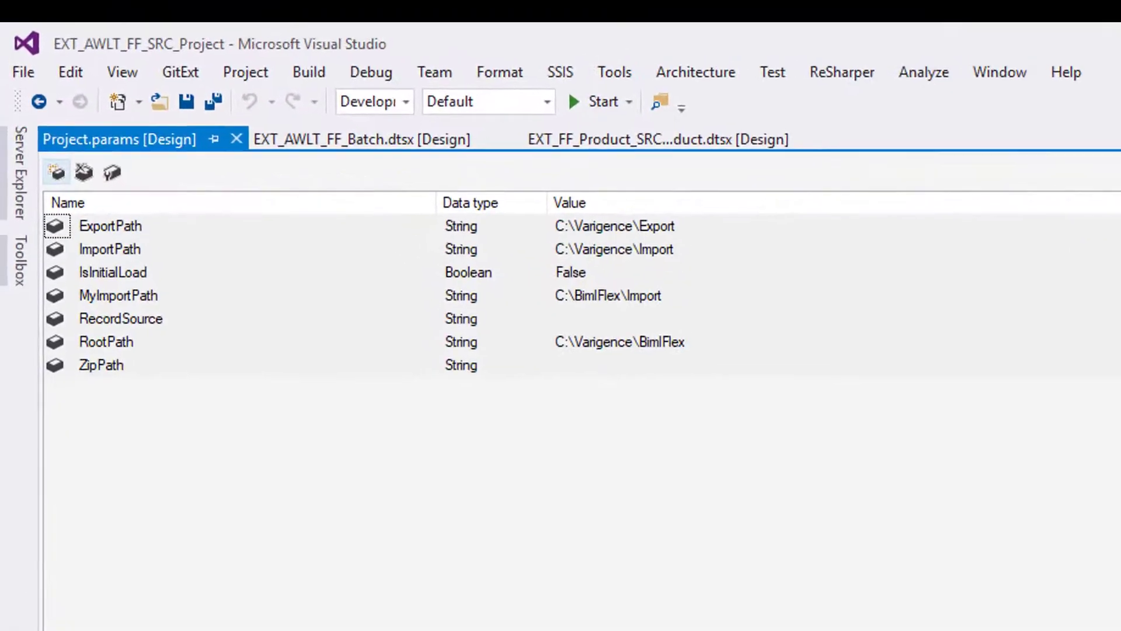
{"action": "left_click", "coordinate": [115, 296]}
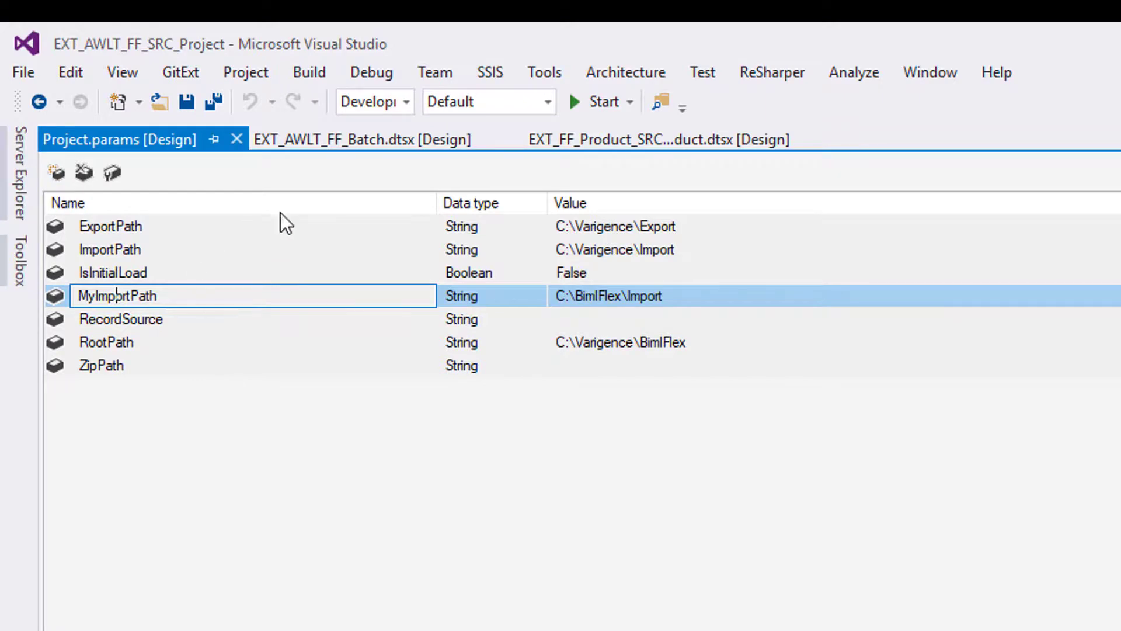
Step: Inspect the collection folder and Directory expression of the FELC - Extract FF_Product_SRC loop in the product source package
{"action": "left_click", "coordinate": [579, 136]}
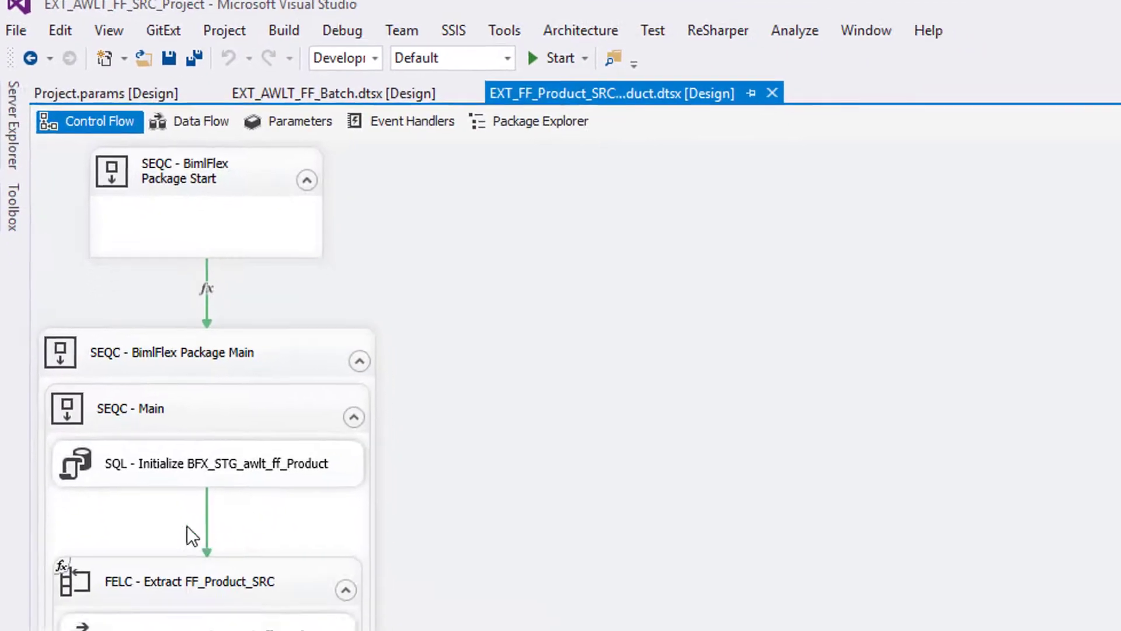
{"action": "double_click", "coordinate": [207, 599]}
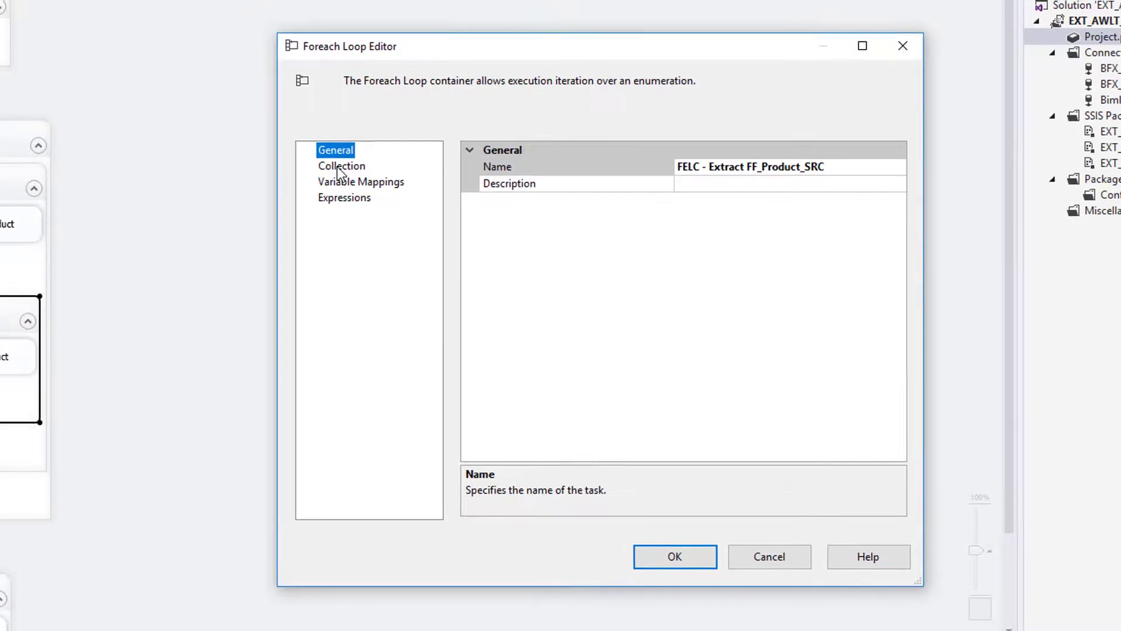
{"action": "left_click", "coordinate": [552, 158]}
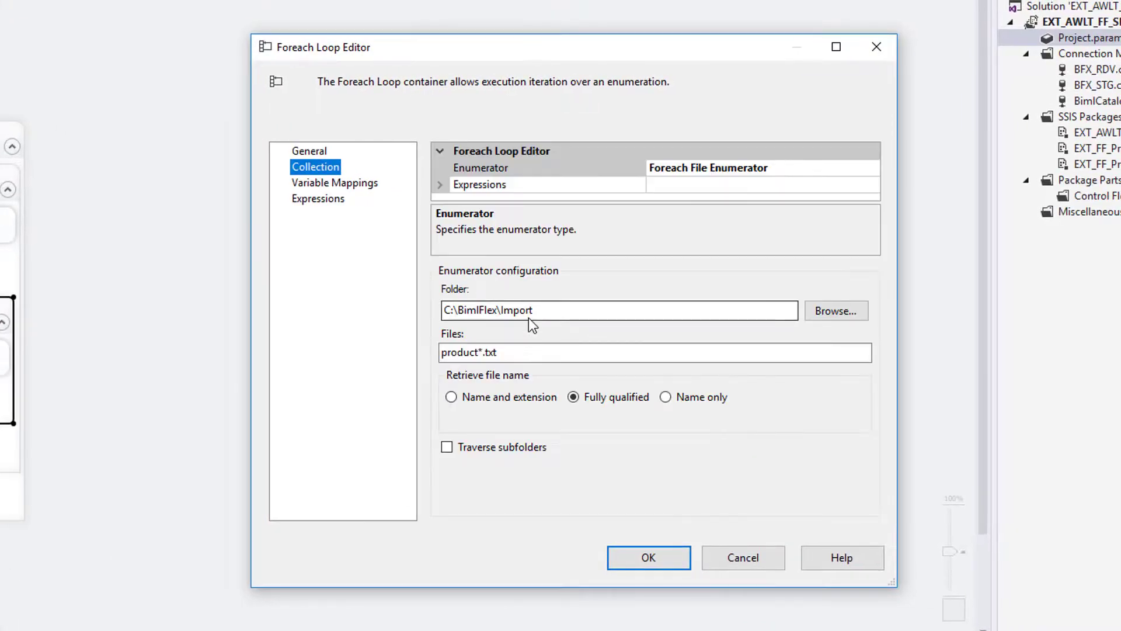
{"action": "left_click_drag", "start_coordinate": [540, 310], "coordinate": [393, 299]}
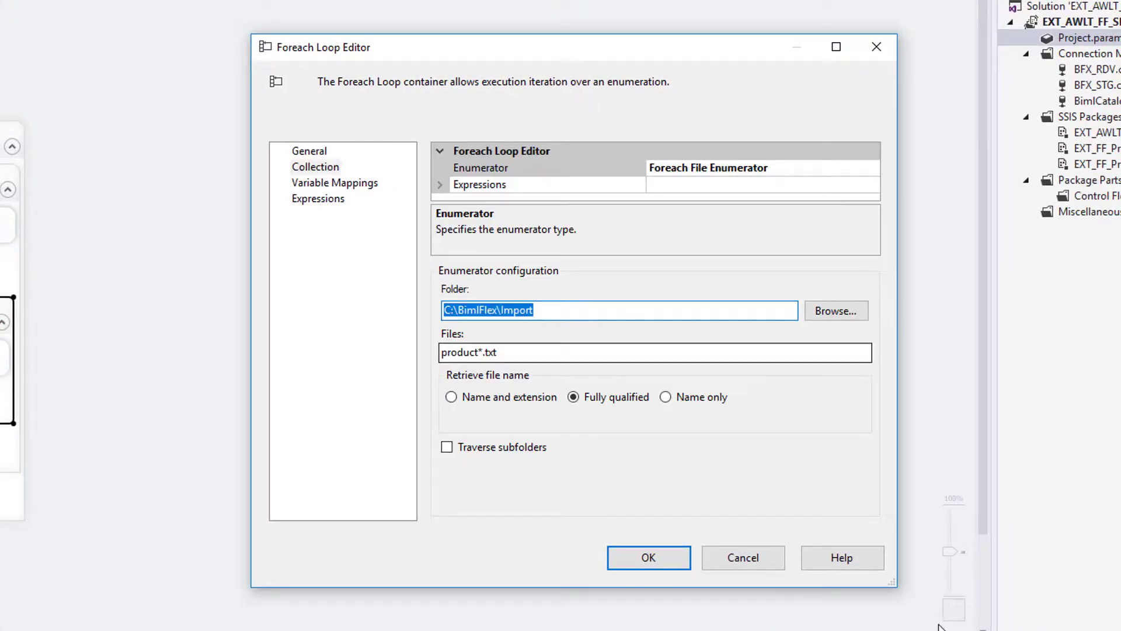
{"action": "left_click_drag", "start_coordinate": [891, 582], "coordinate": [948, 629]}
{"action": "left_click_drag", "start_coordinate": [642, 202], "coordinate": [630, 292]}
{"action": "left_click", "coordinate": [439, 186]}
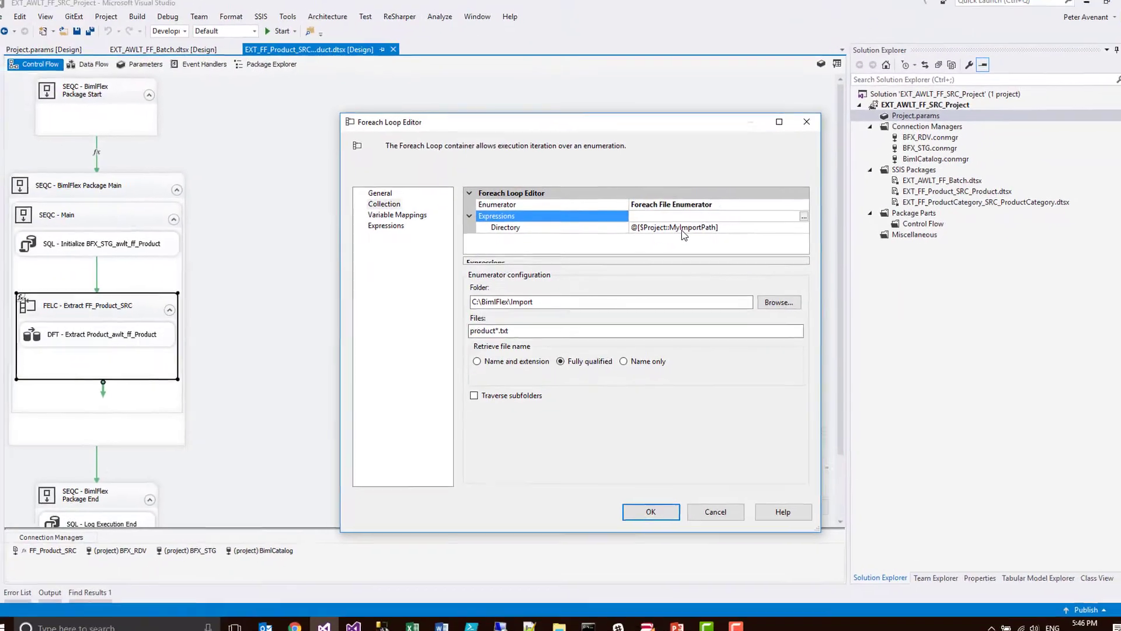
{"action": "key", "text": "Return"}
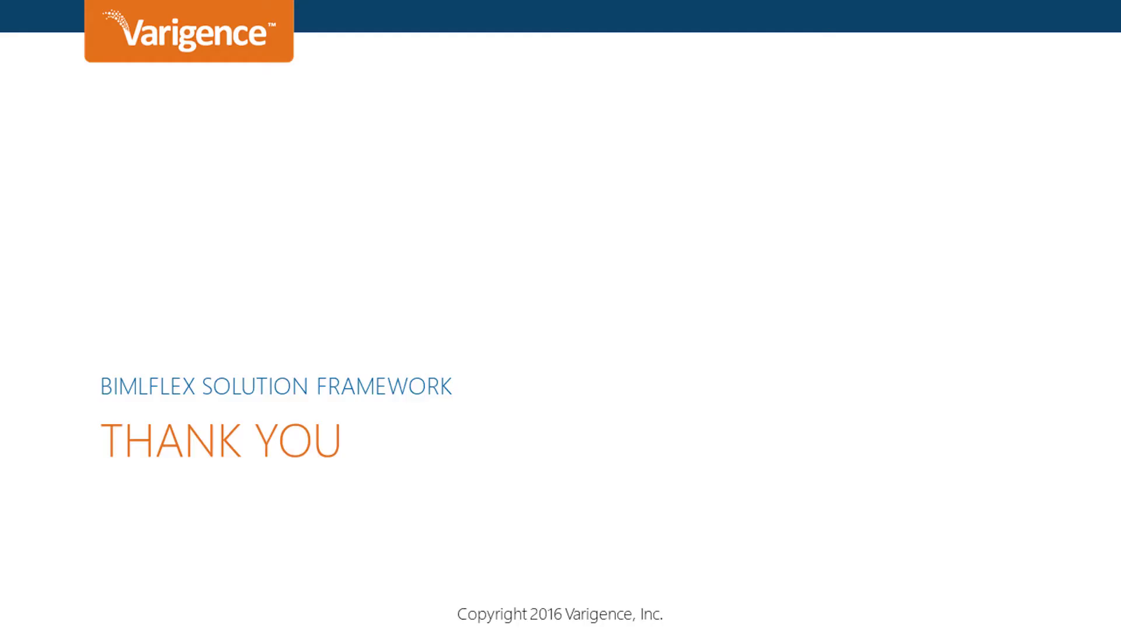